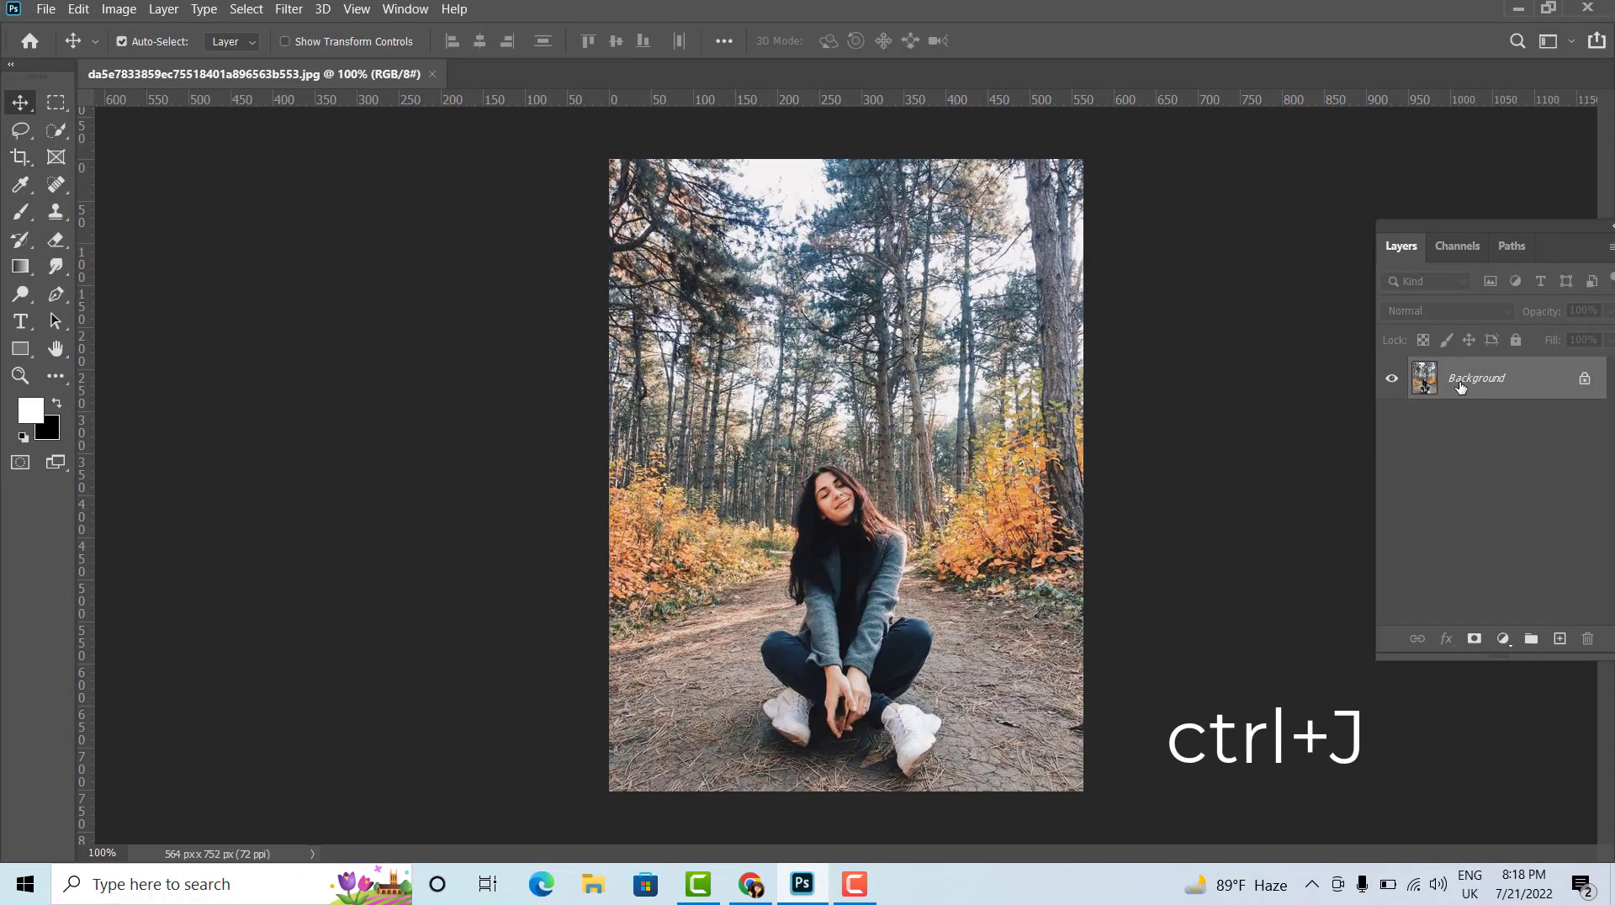
- Duplicate the Background layer twice and rename the top copy 'blur'
key("ctrl+j")
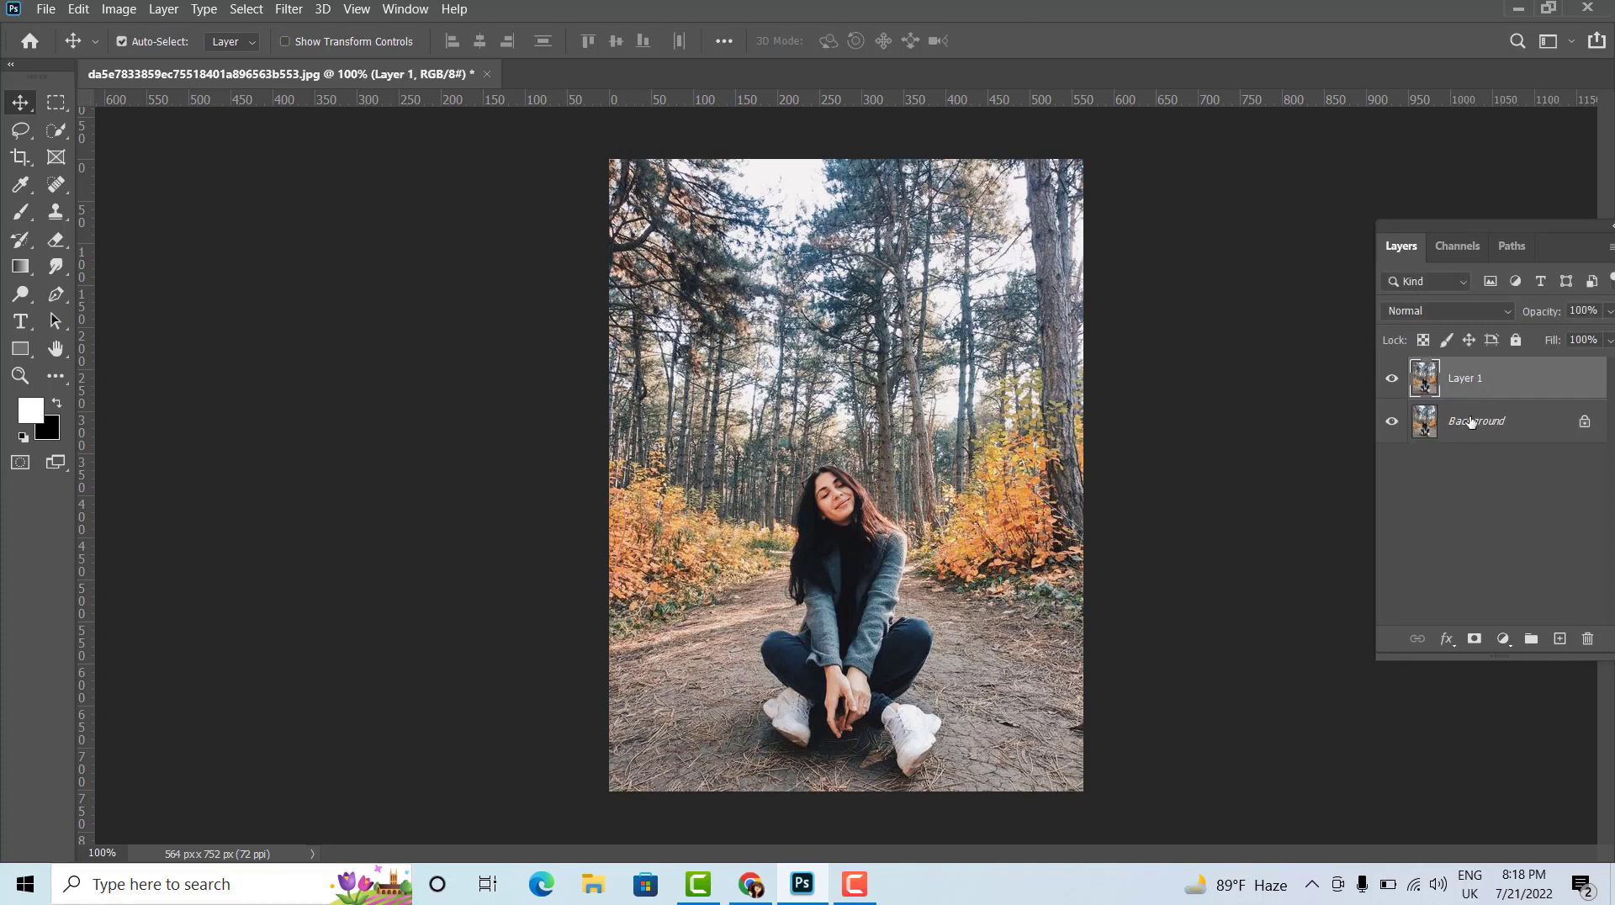
key("ctrl+j")
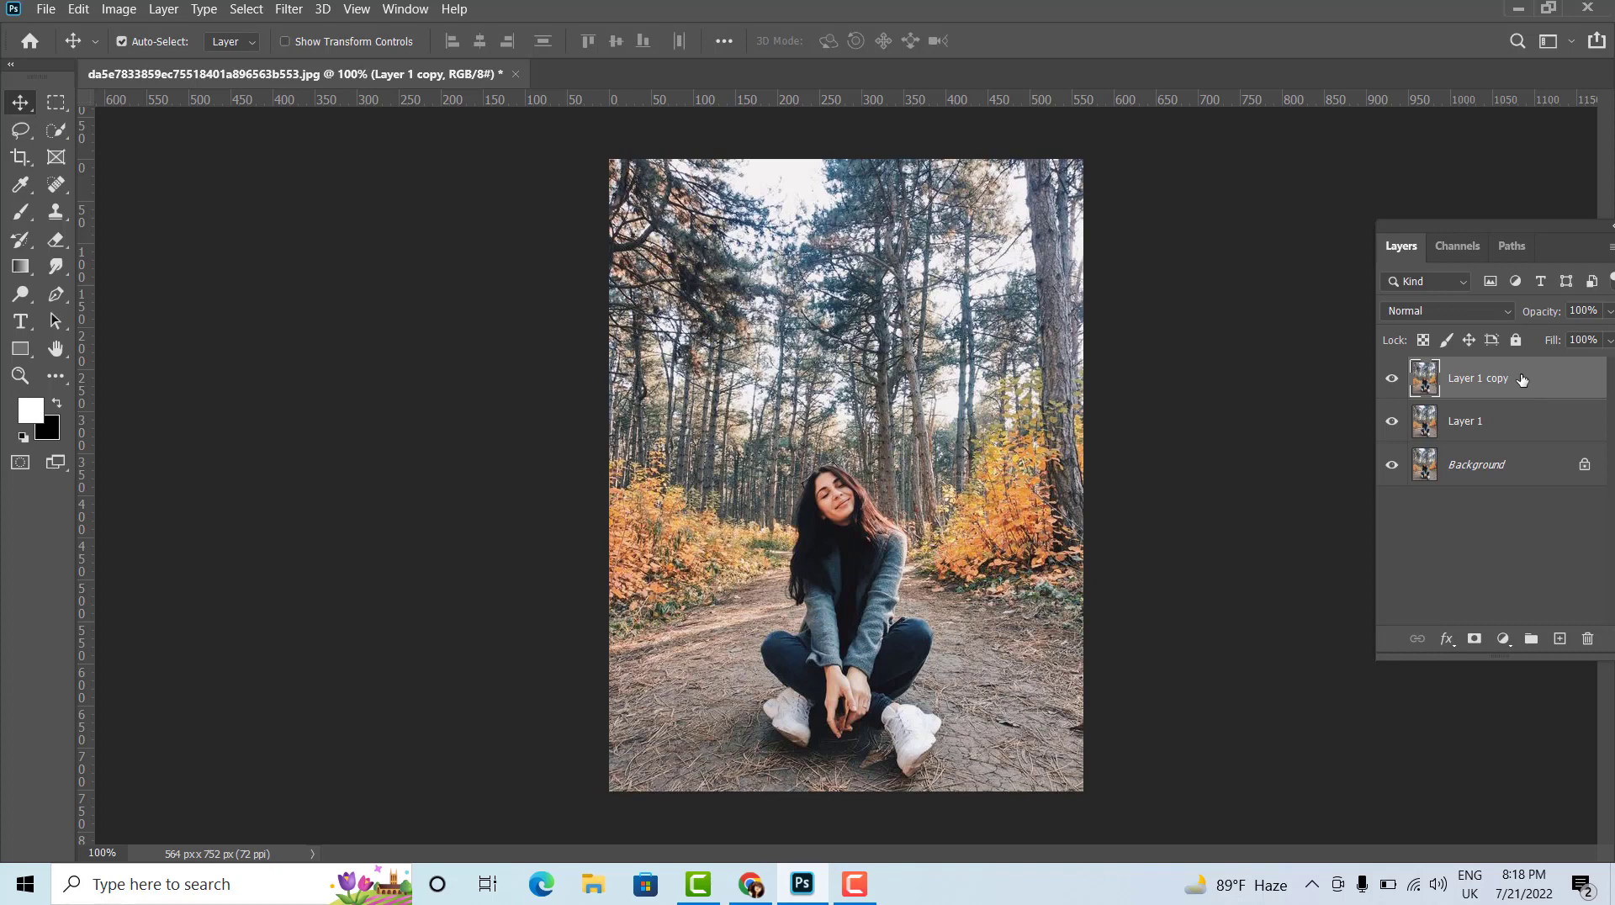
double_click(1500, 377)
type("blur")
left_click(1543, 409)
left_click(1527, 383)
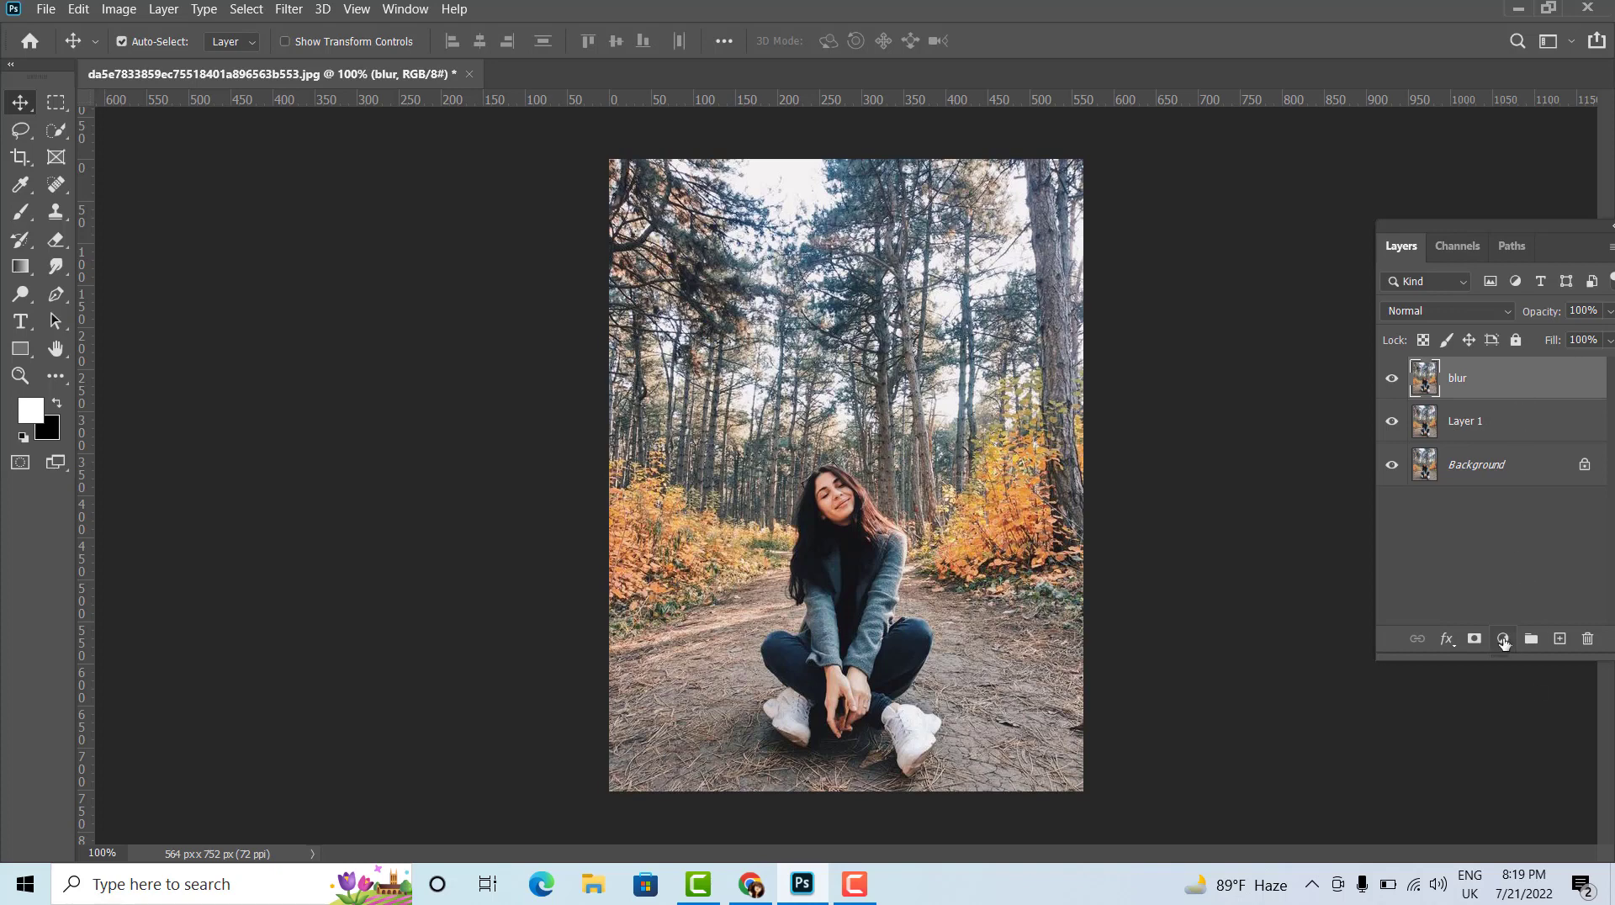
left_click(1504, 641)
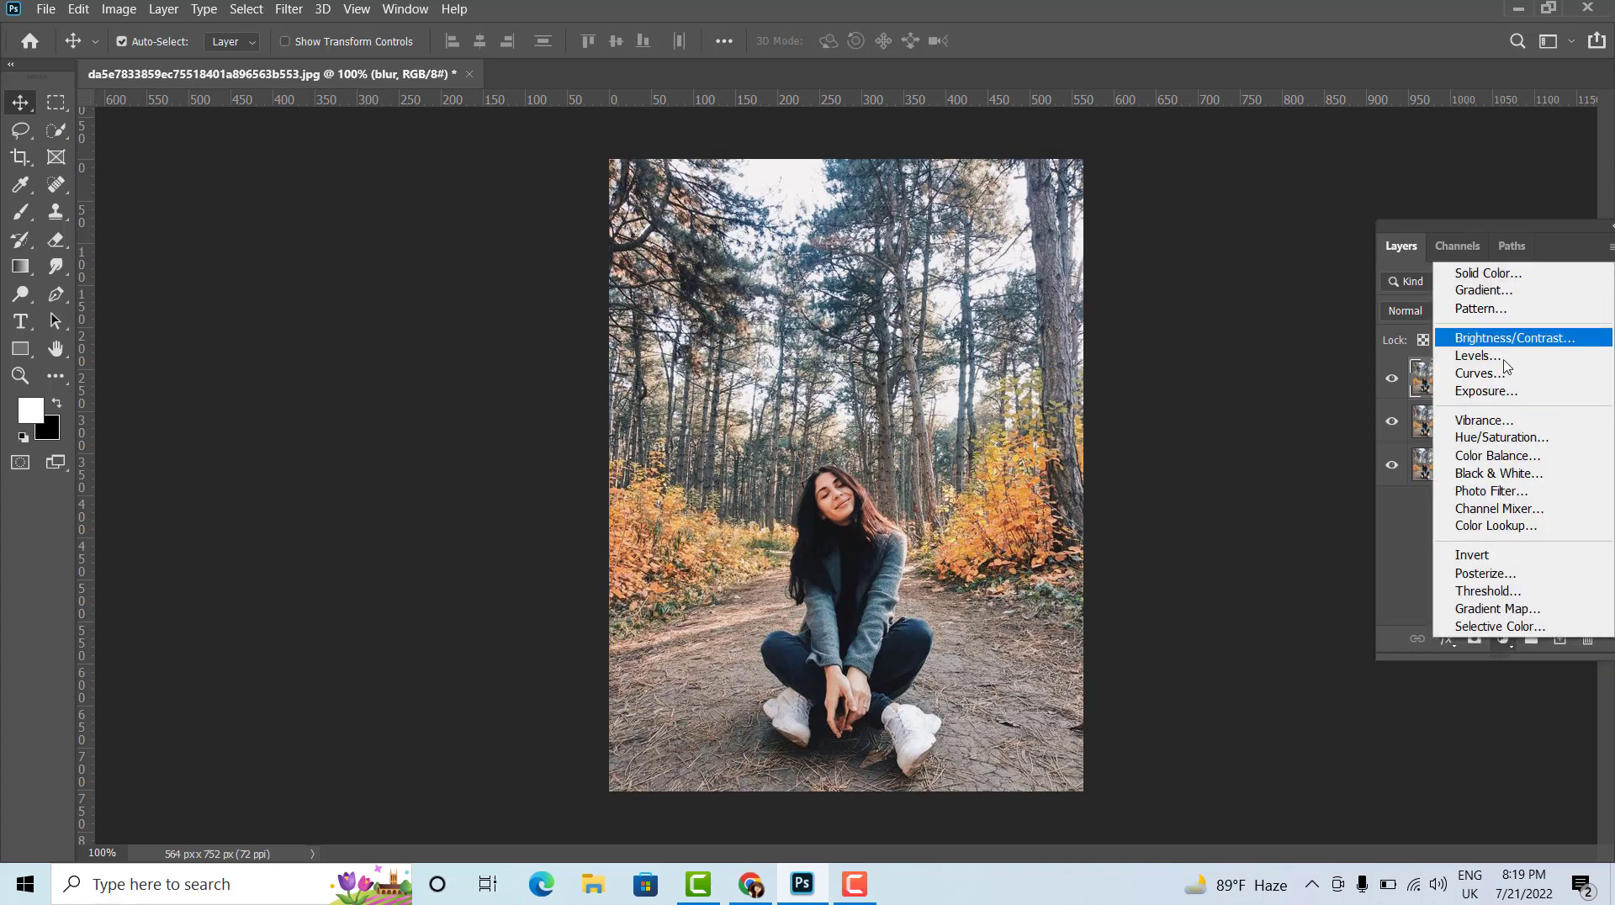
- Add a Selective Color layer adding cyan and magenta to Reds and cyan +18 to Yellows
left_click(1500, 627)
left_click(360, 403)
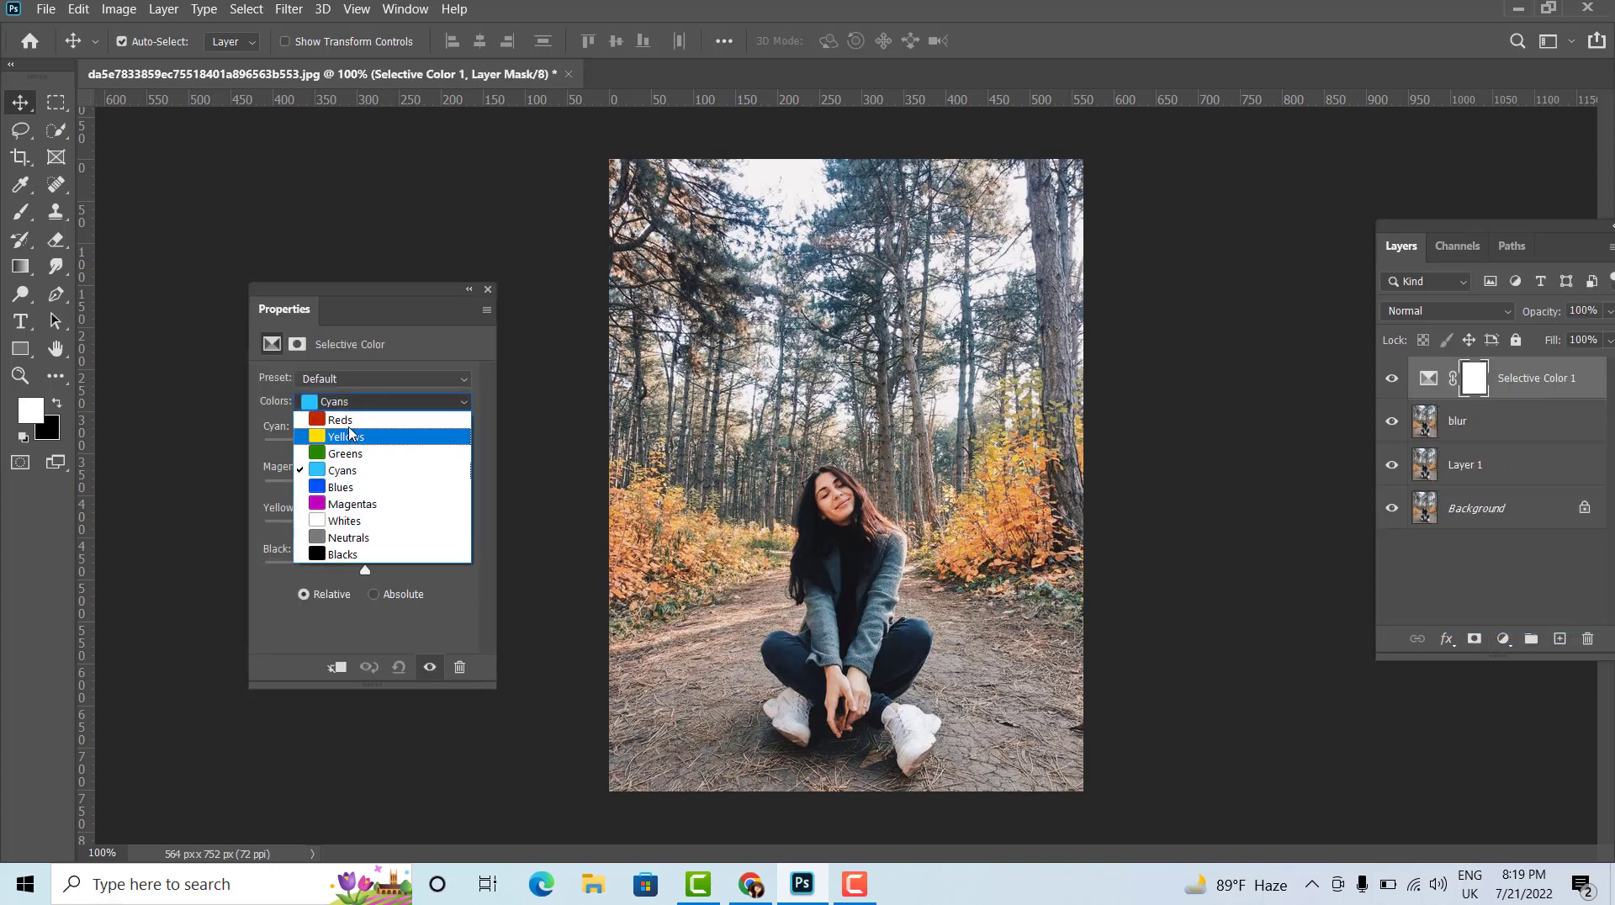
left_click(351, 429)
mouse_move(372, 446)
left_mouse_down()
mouse_move(394, 446)
mouse_move(373, 570)
left_mouse_up()
left_click(401, 410)
left_click(353, 417)
mouse_move(365, 446)
left_mouse_down()
mouse_move(383, 448)
mouse_move(368, 571)
left_mouse_up()
- Add cyan and yellow +25 to Greens; raise Cyans' cyan to +19 plus yellow and black
left_click(375, 402)
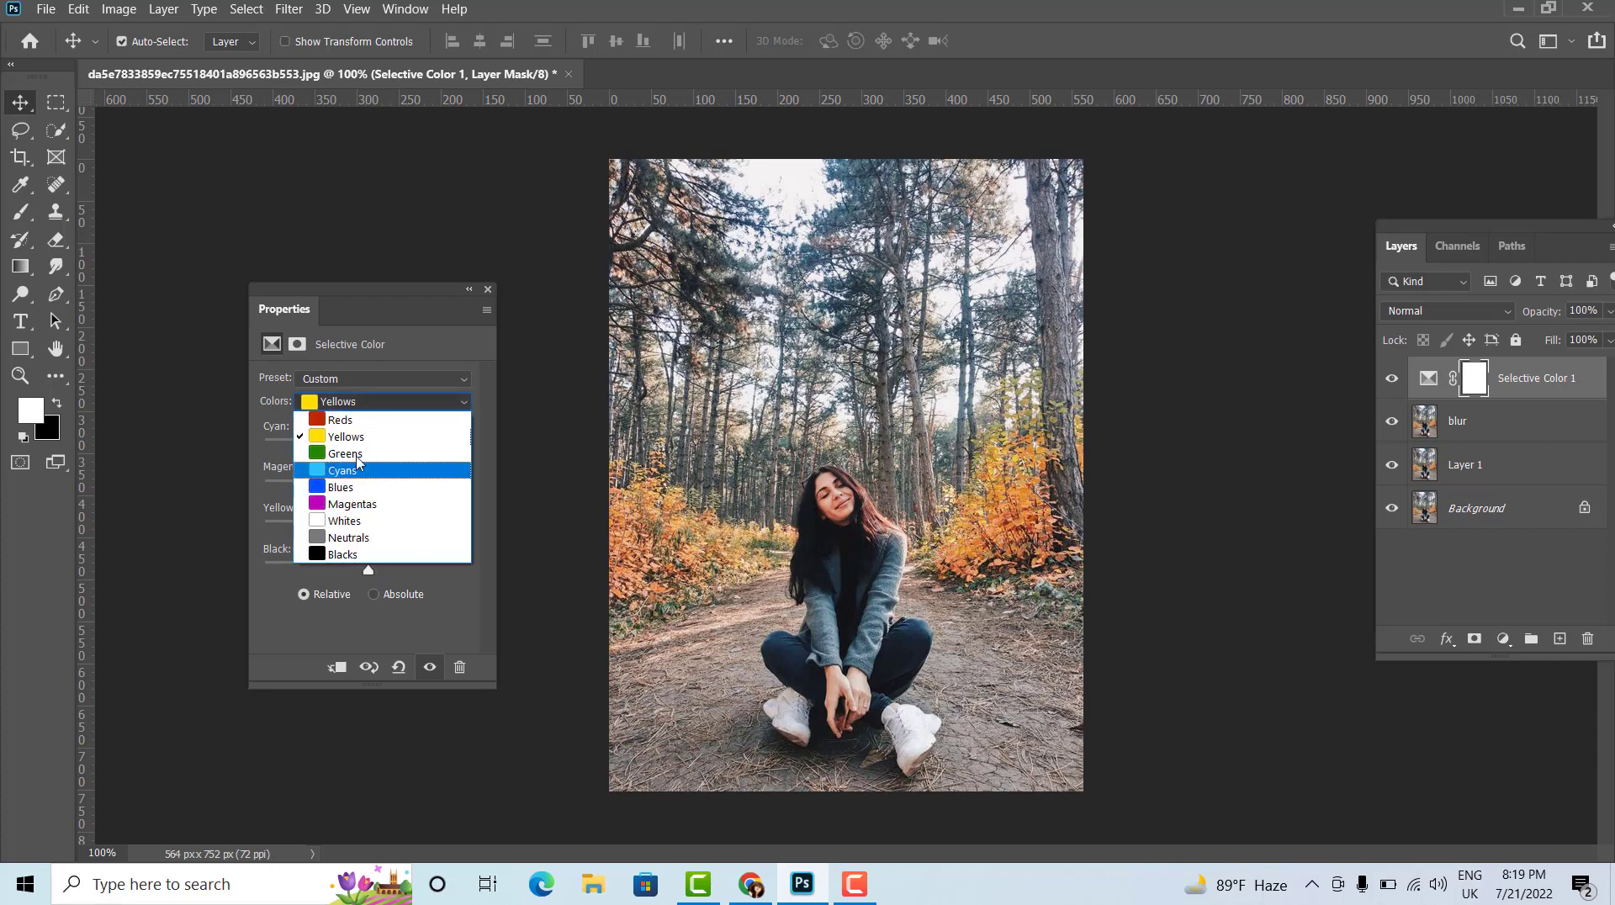
left_click(354, 434)
left_click_drag(365, 447, 388, 449)
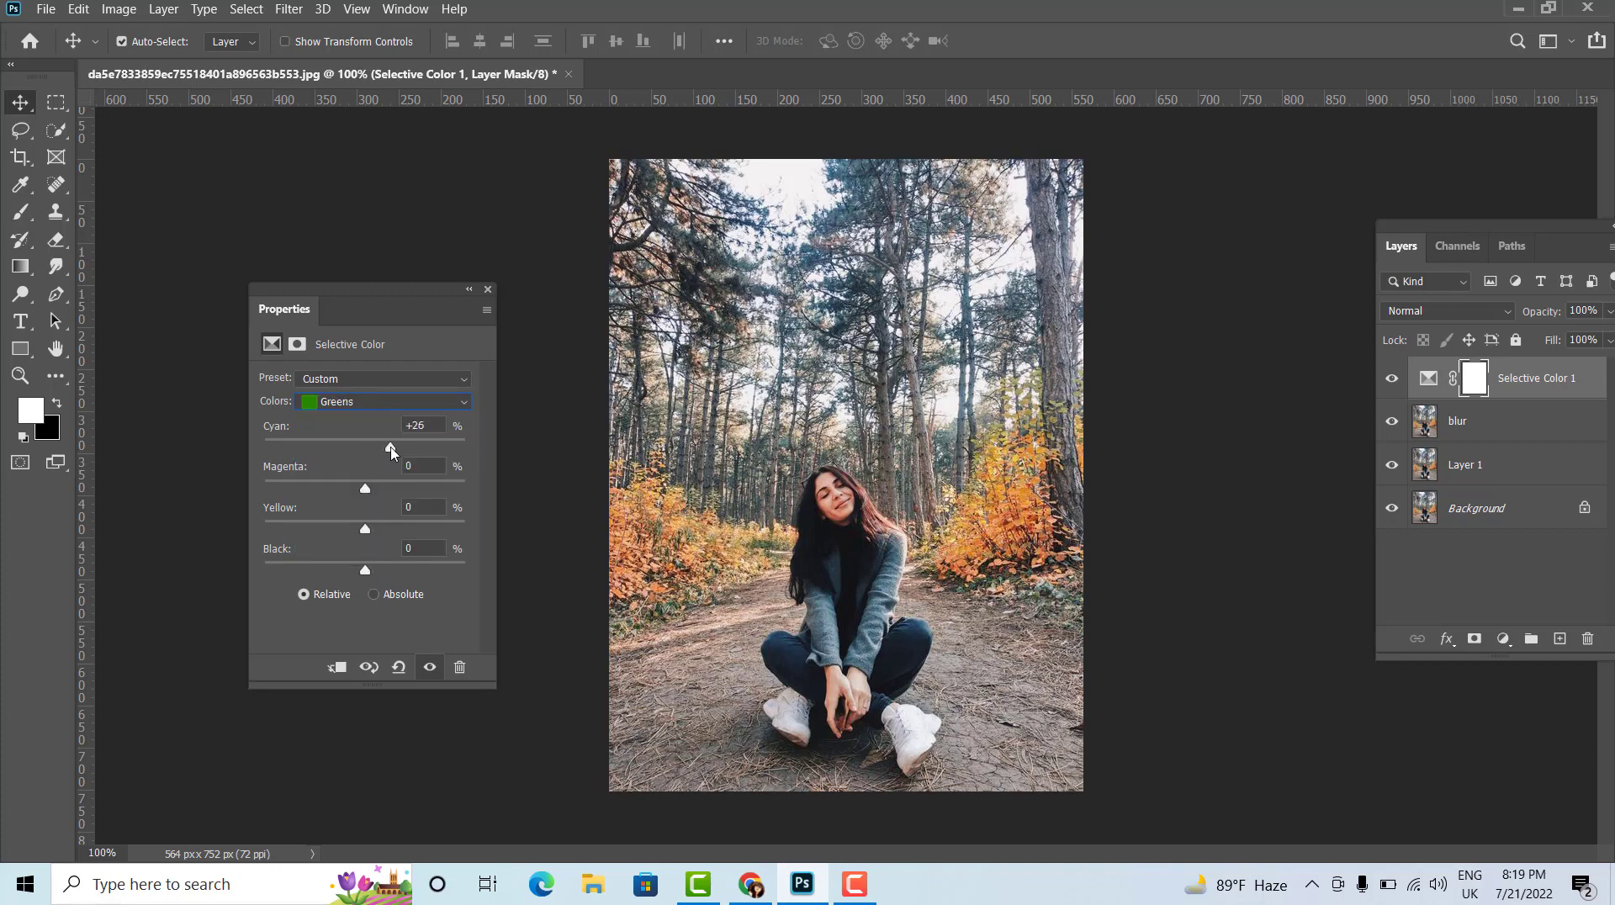
mouse_move(364, 532)
left_mouse_down()
mouse_move(390, 532)
mouse_move(385, 570)
left_mouse_up()
left_click(378, 406)
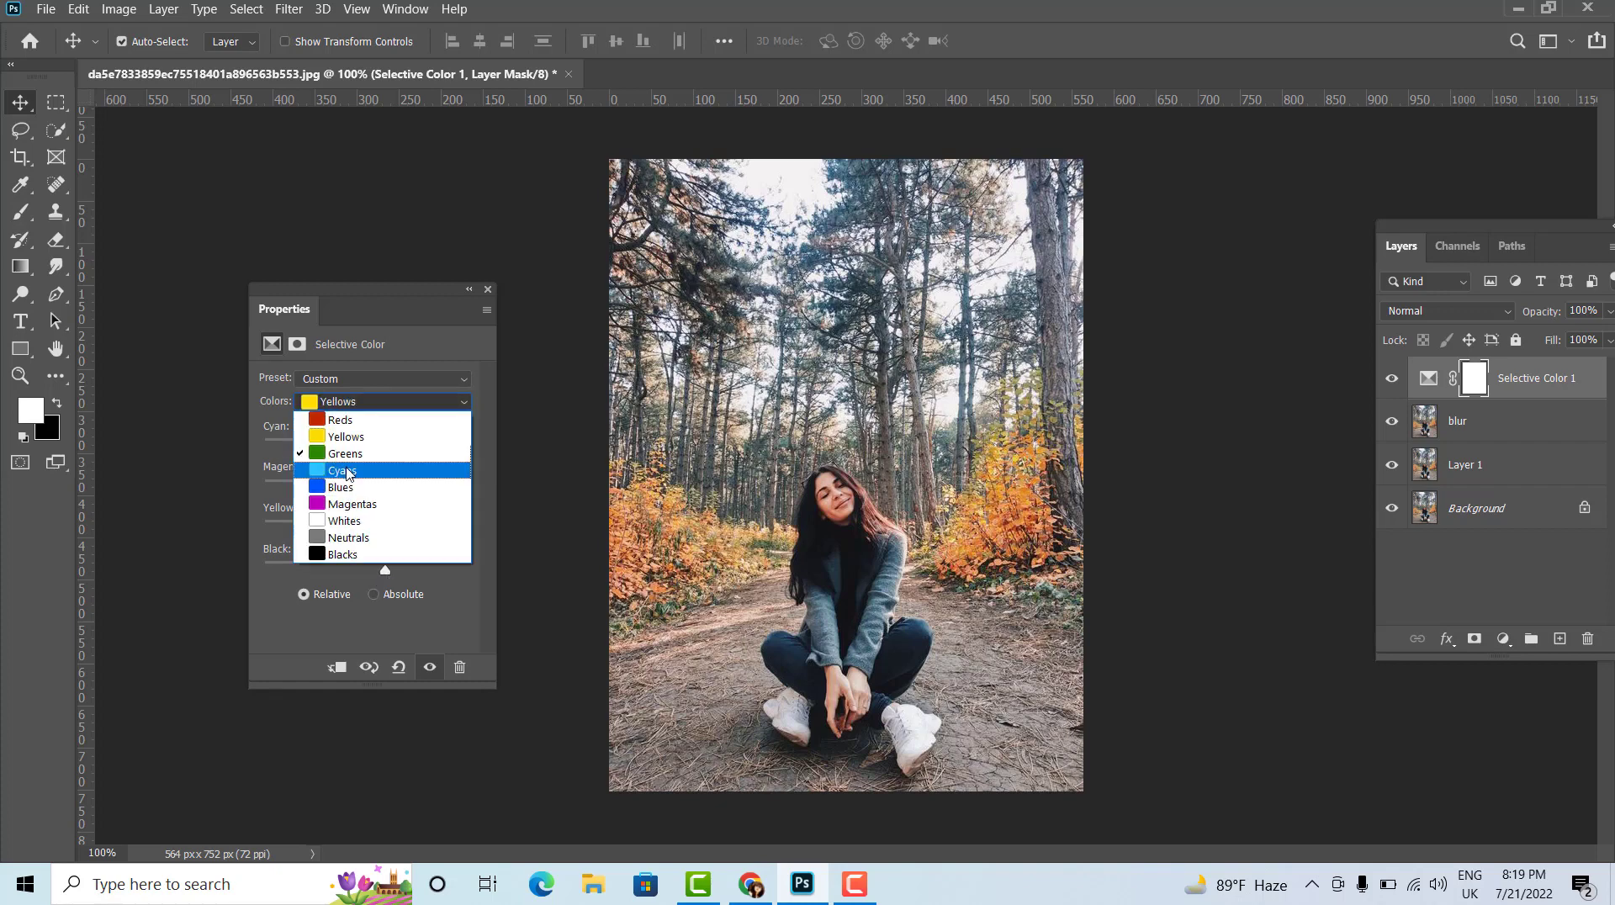
left_click(349, 471)
left_click_drag(365, 447, 385, 449)
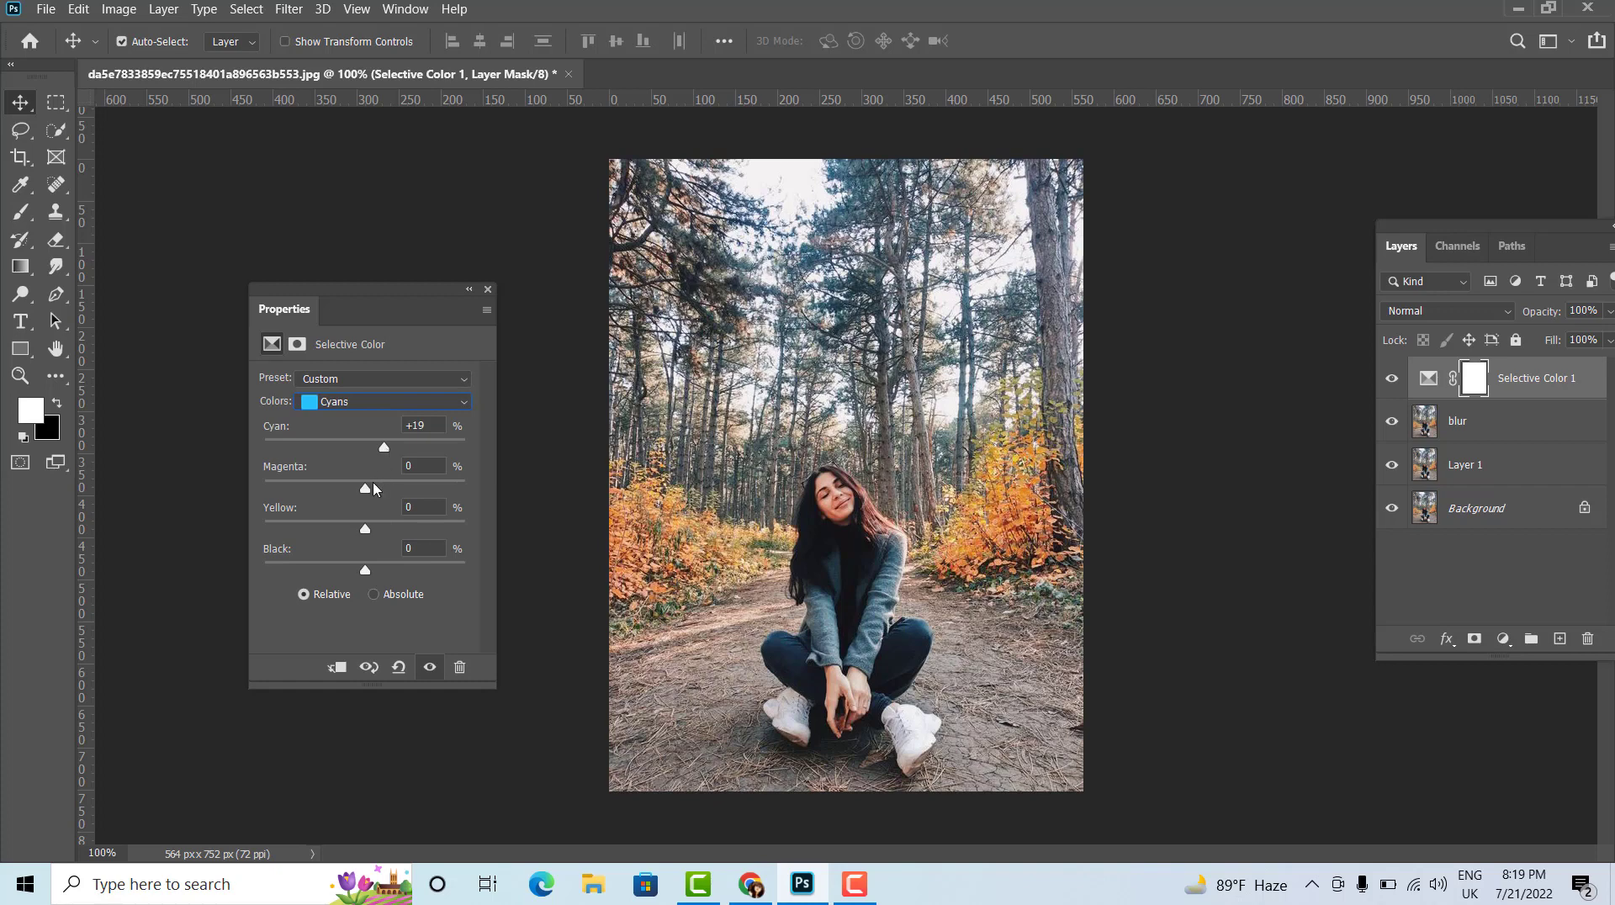
left_click_drag(369, 529, 378, 570)
- Raise cyan and lower magenta in Blues, and add cyan to Magentas
left_click(375, 412)
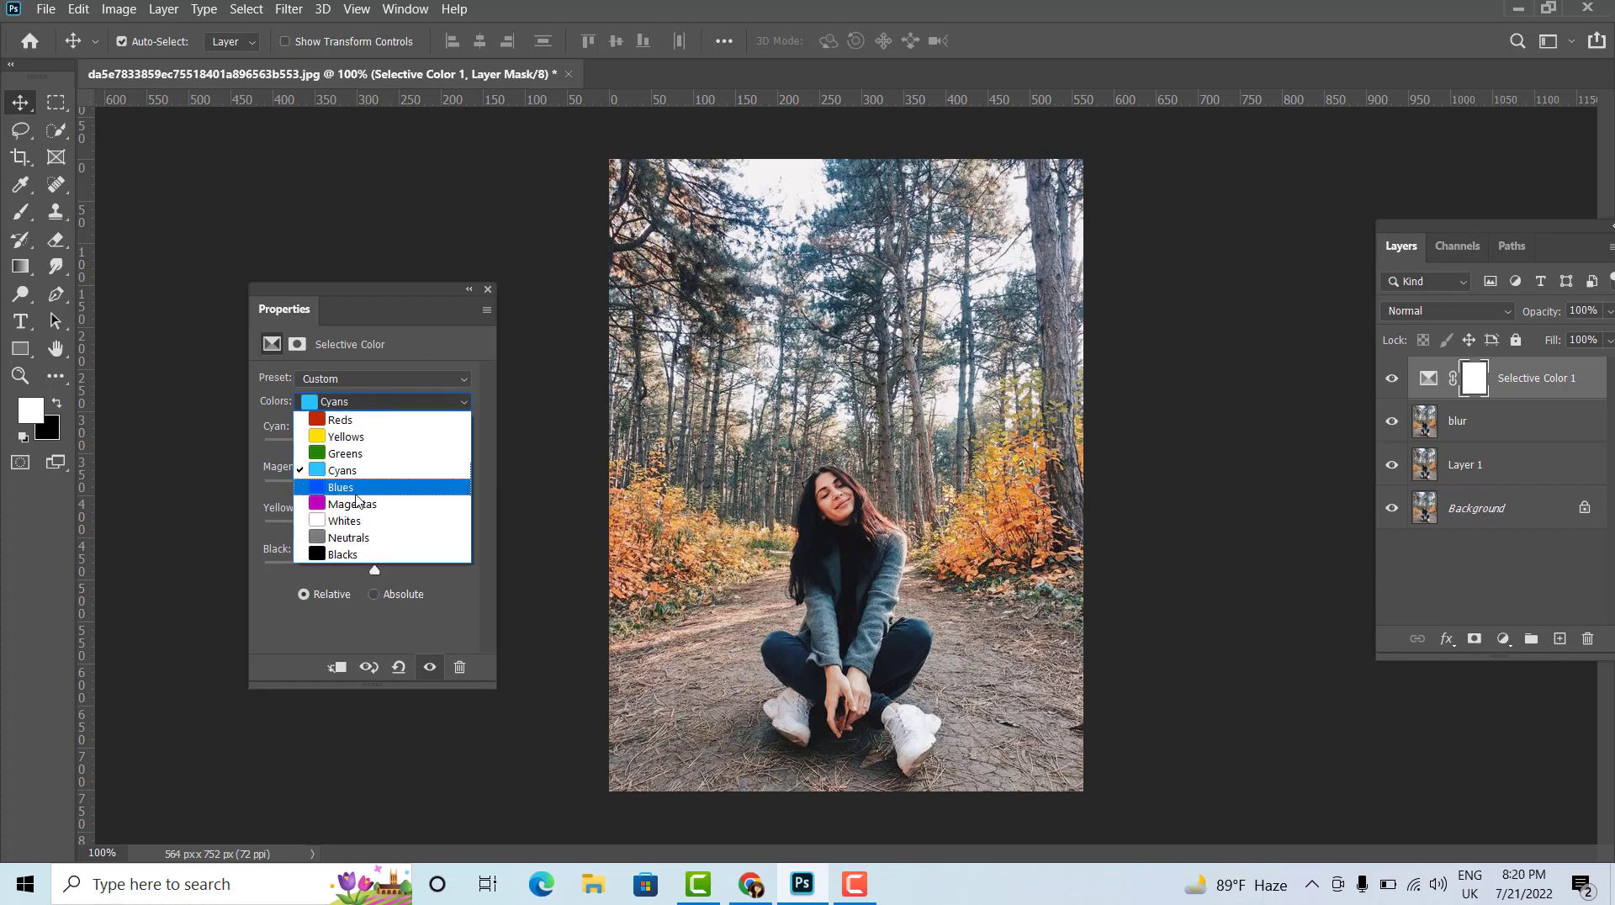
left_click(357, 490)
mouse_move(381, 454)
left_mouse_down()
mouse_move(344, 495)
mouse_move(340, 533)
left_mouse_up()
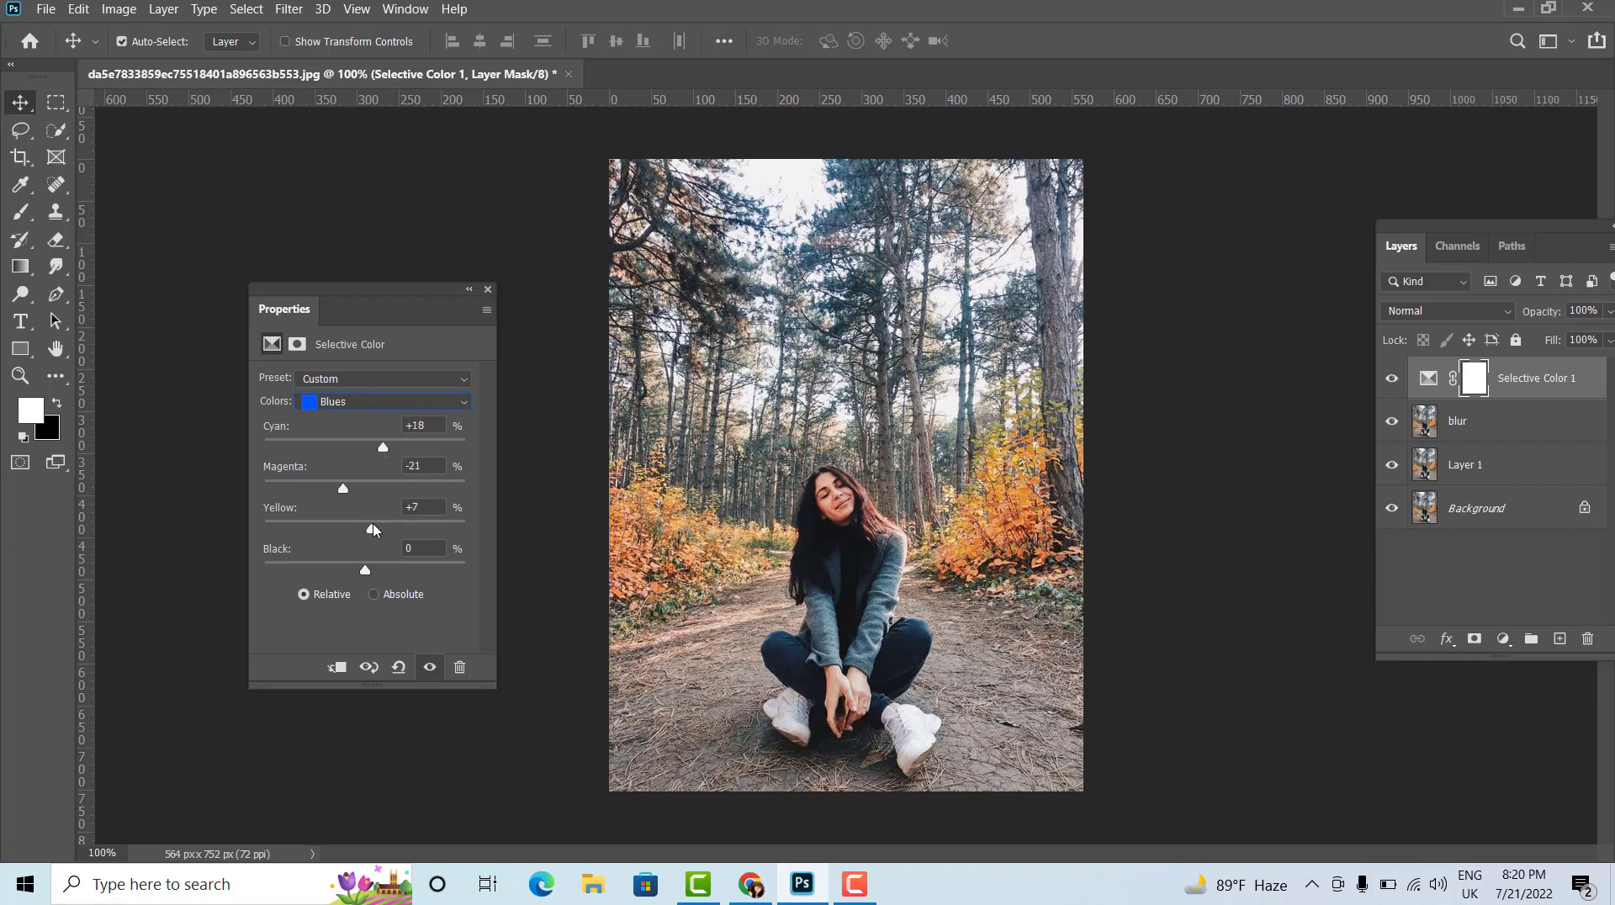
left_click(354, 402)
left_click(360, 515)
mouse_move(365, 447)
left_mouse_down()
mouse_move(386, 447)
mouse_move(370, 489)
mouse_move(384, 530)
mouse_move(356, 571)
left_mouse_up()
- Add a Curves adjustment layer with the RGB curve pulled down to darken the midtones
left_click(1503, 640)
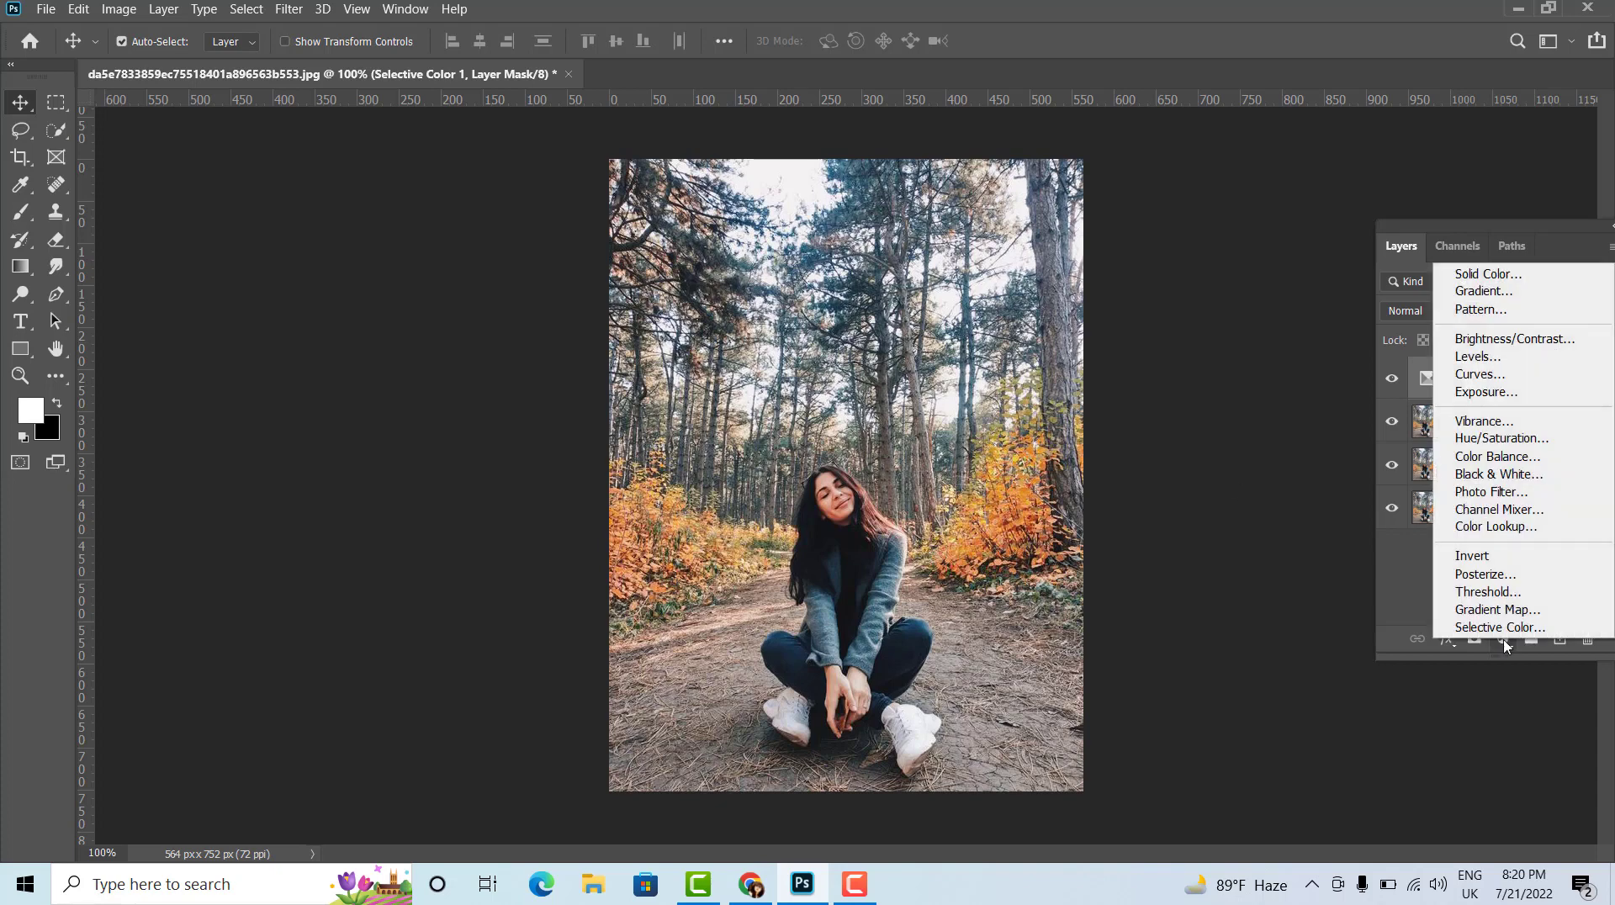
left_click(1502, 380)
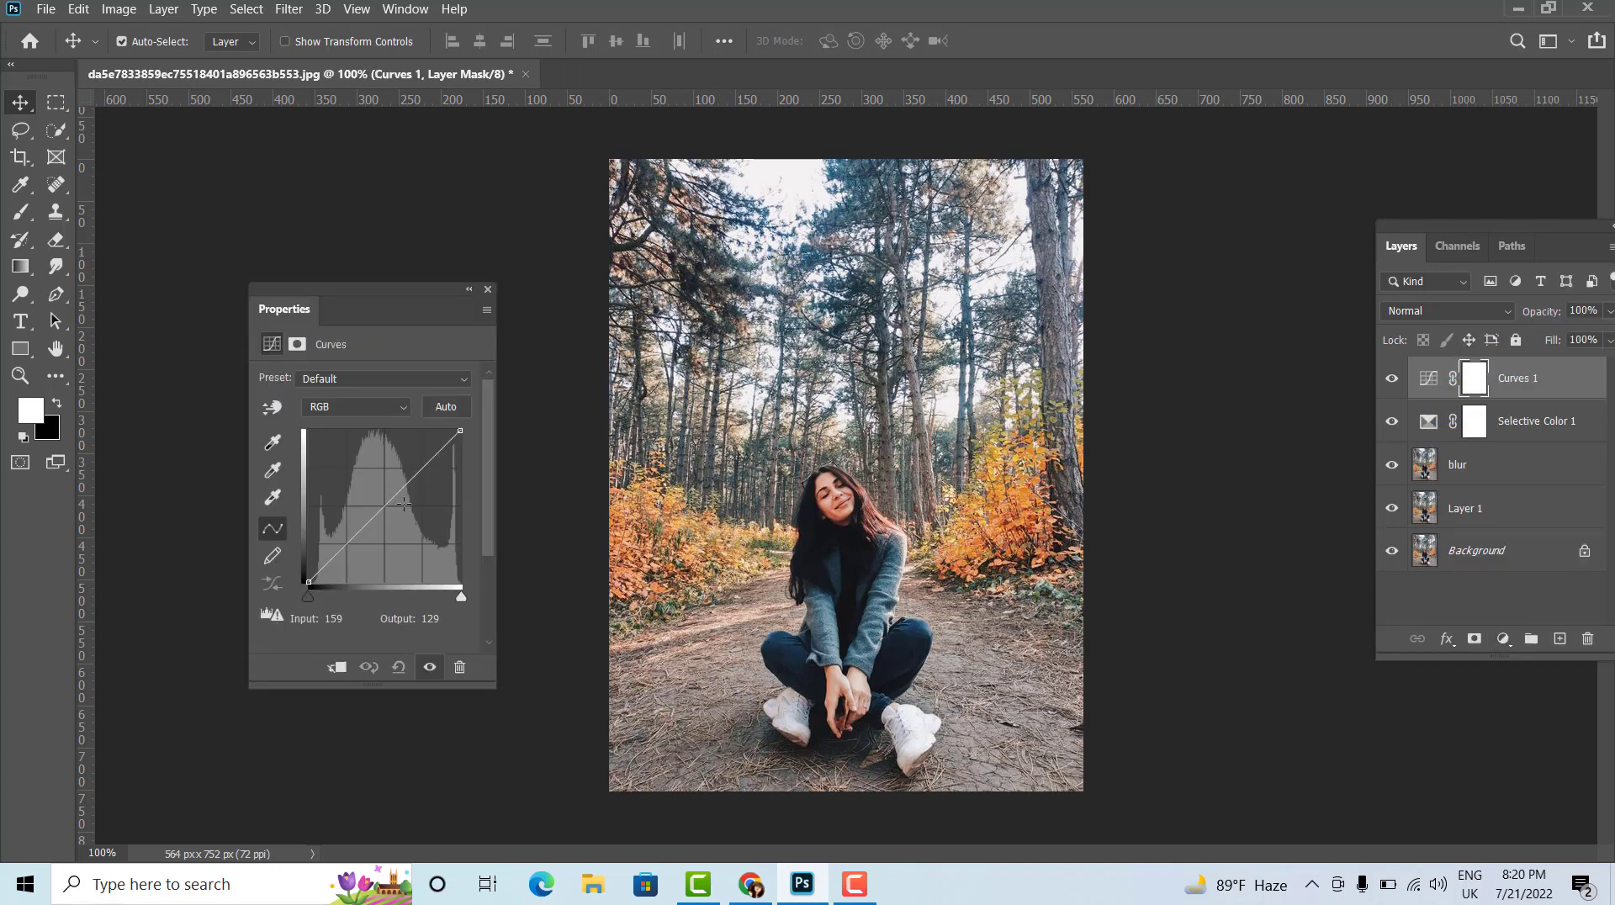
left_click_drag(384, 504, 386, 509)
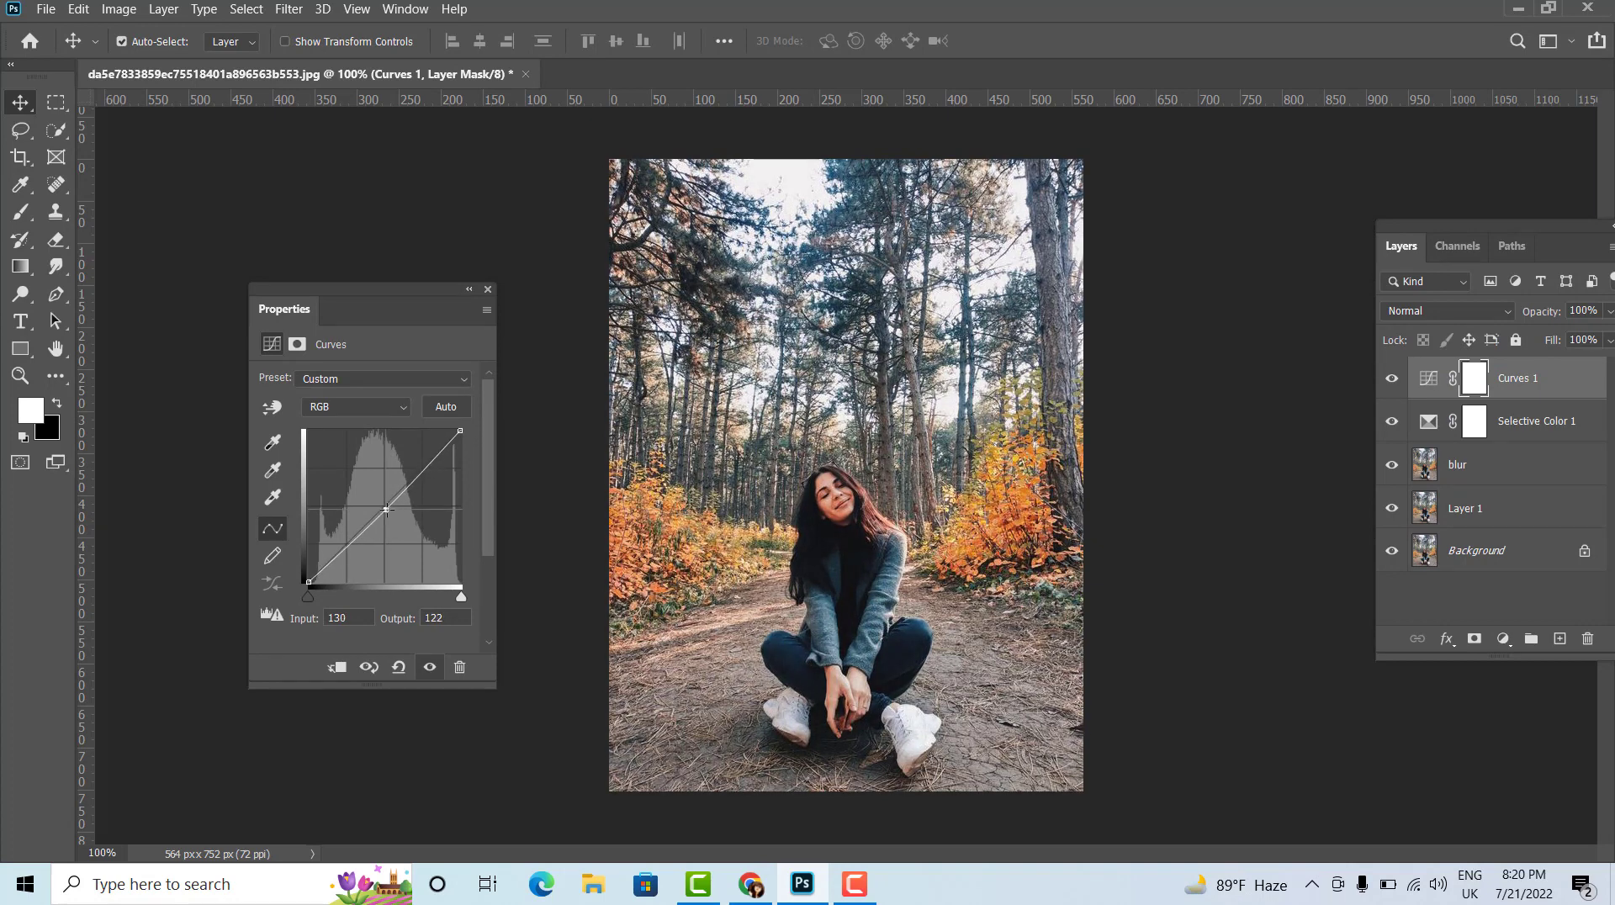
left_click(487, 290)
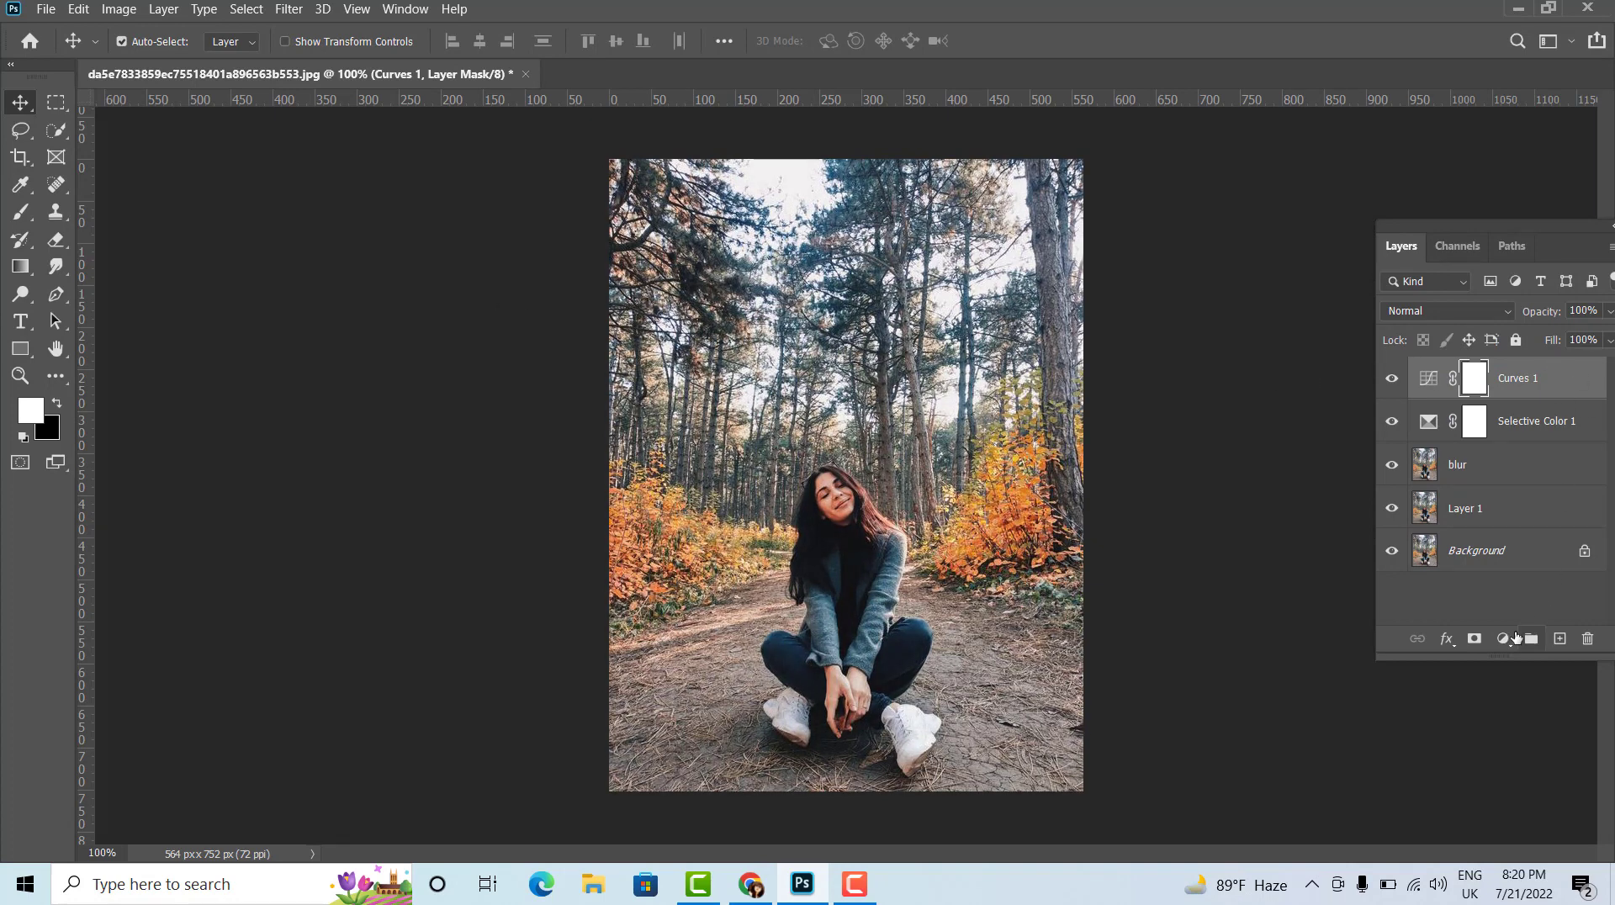
- Add a Brightness/Contrast adjustment layer with Brightness raised to 37
left_click(1513, 637)
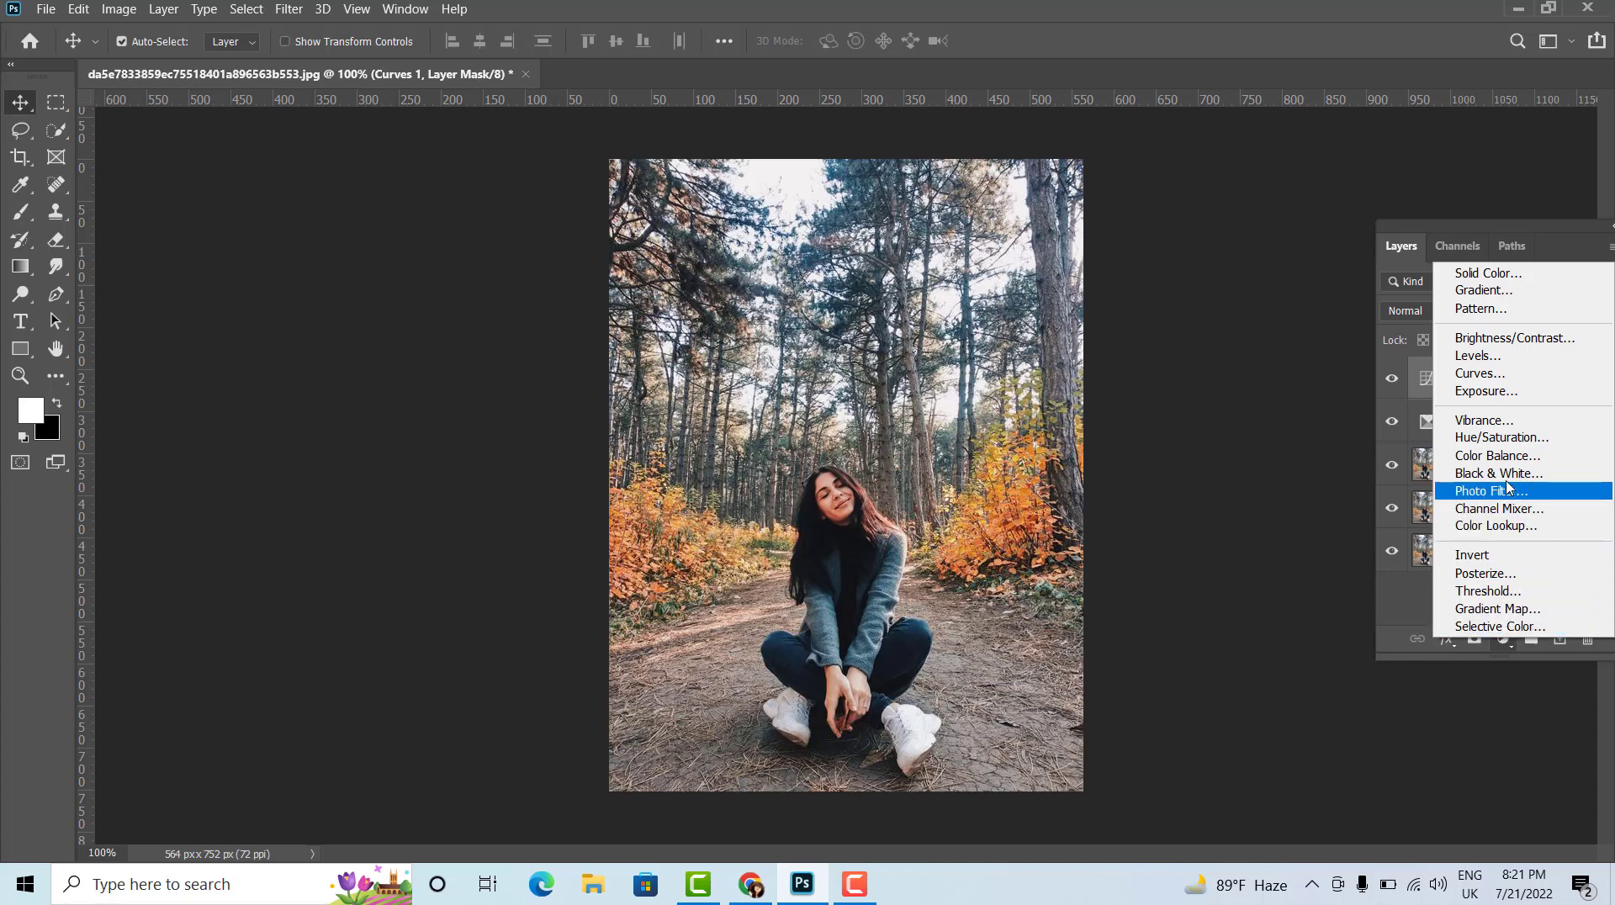
left_click(1496, 337)
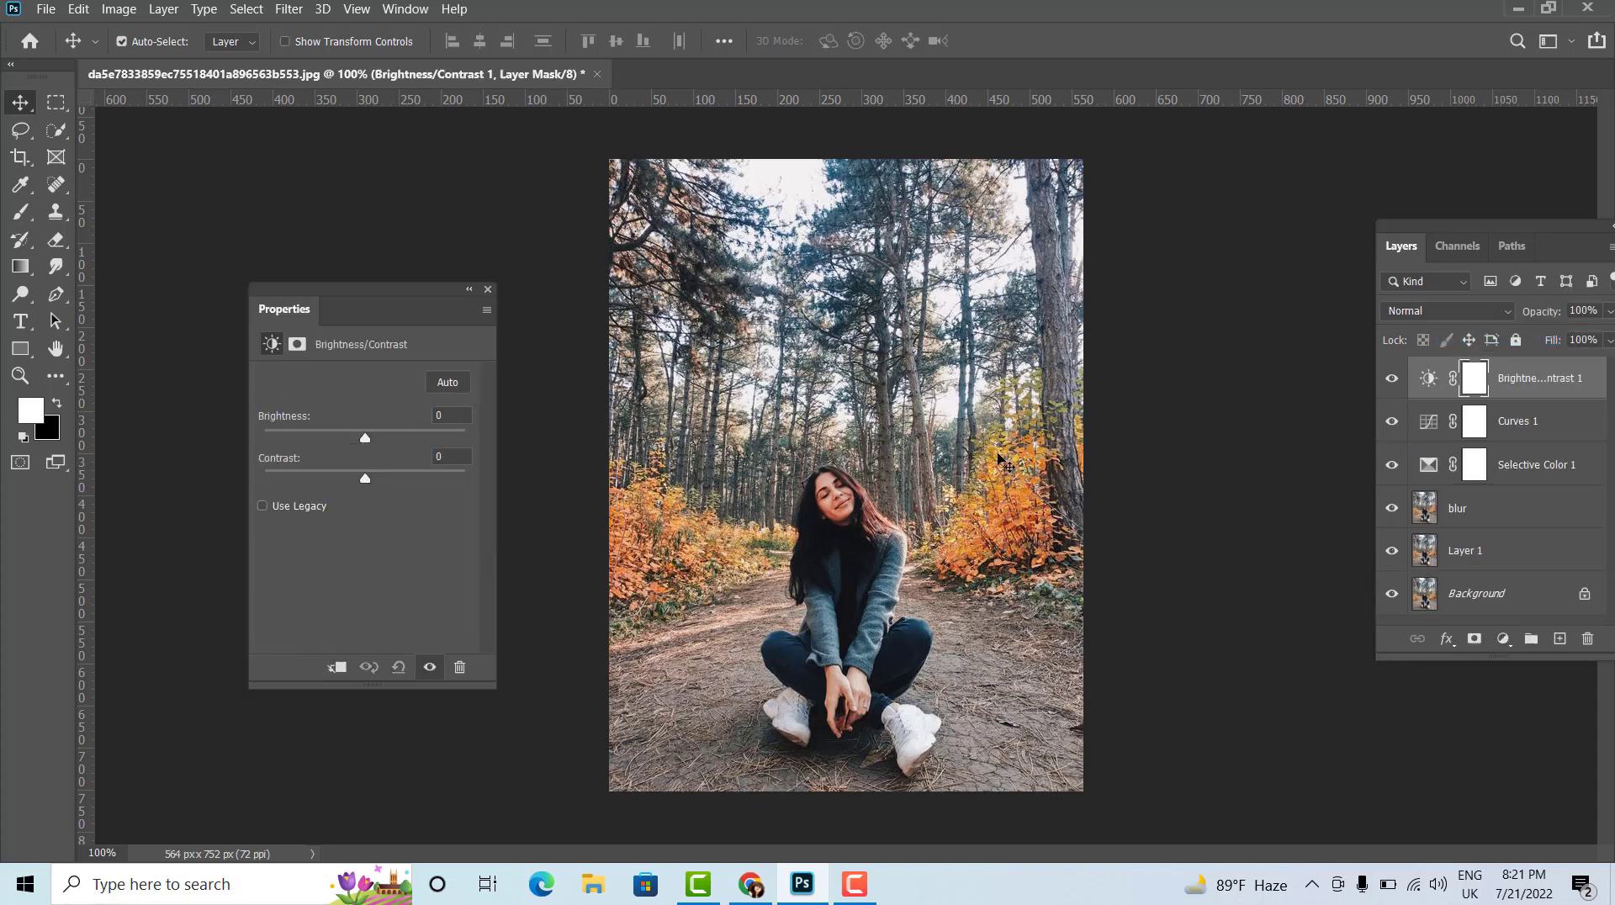
mouse_move(365, 437)
left_mouse_down()
mouse_move(394, 444)
mouse_move(356, 489)
mouse_move(336, 487)
mouse_move(357, 486)
left_mouse_up()
left_click(487, 292)
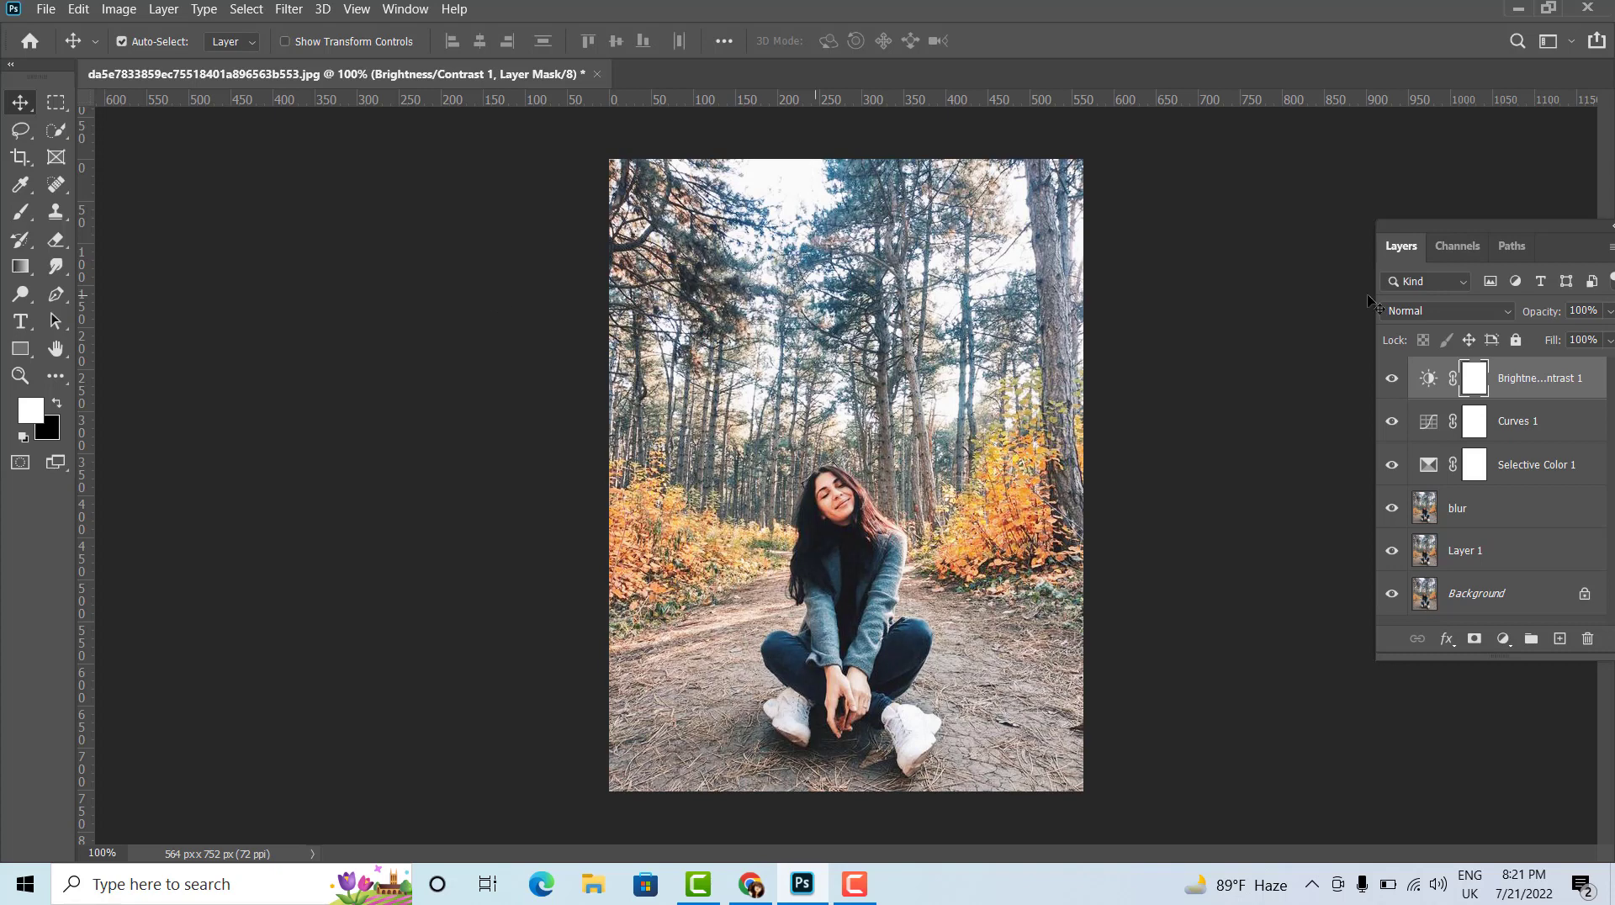
left_click(1504, 639)
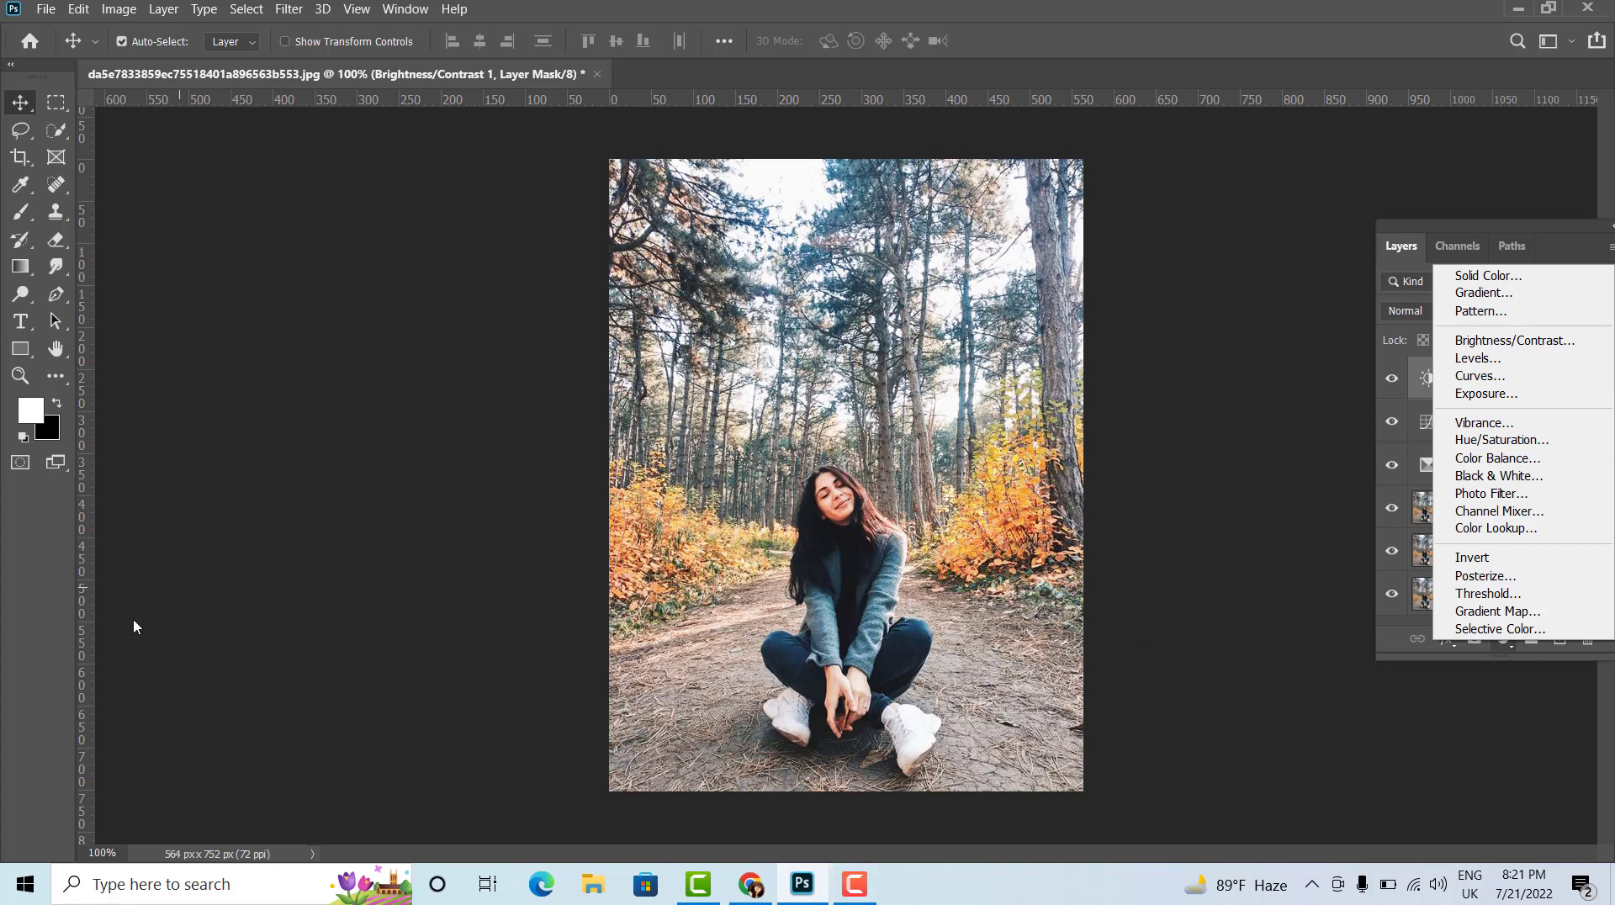
- Add a Color Balance layer pushing the Highlights Cyan-Red slider to +29
left_click(1497, 457)
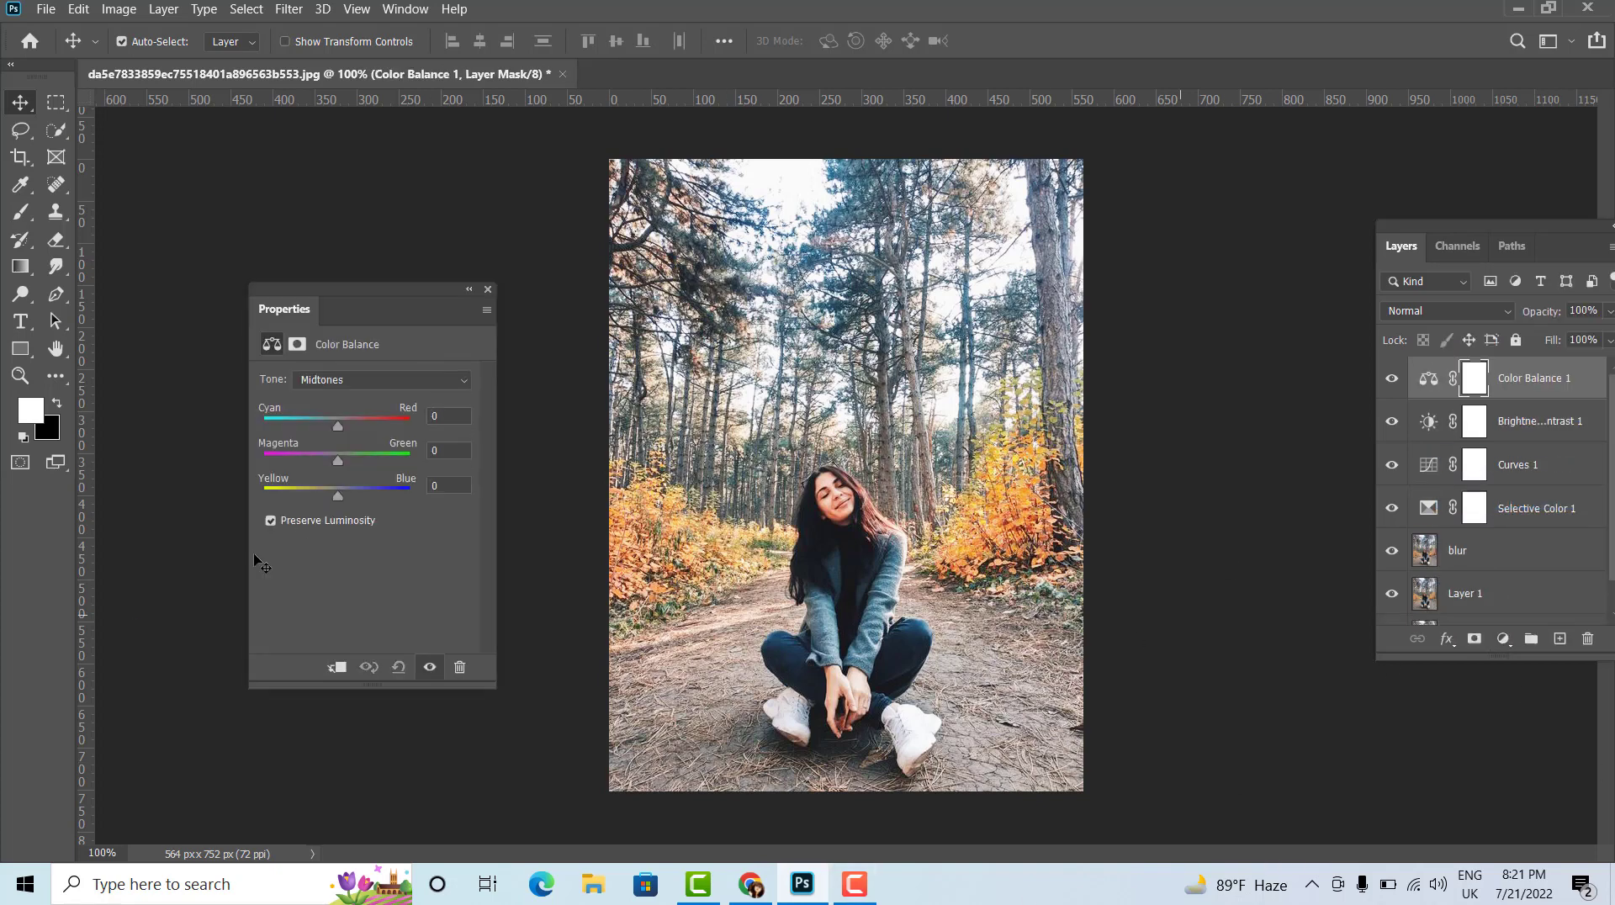
left_click(385, 383)
left_click(345, 432)
mouse_move(337, 426)
left_mouse_down()
mouse_move(351, 427)
mouse_move(344, 463)
mouse_move(316, 464)
mouse_move(341, 500)
left_mouse_up()
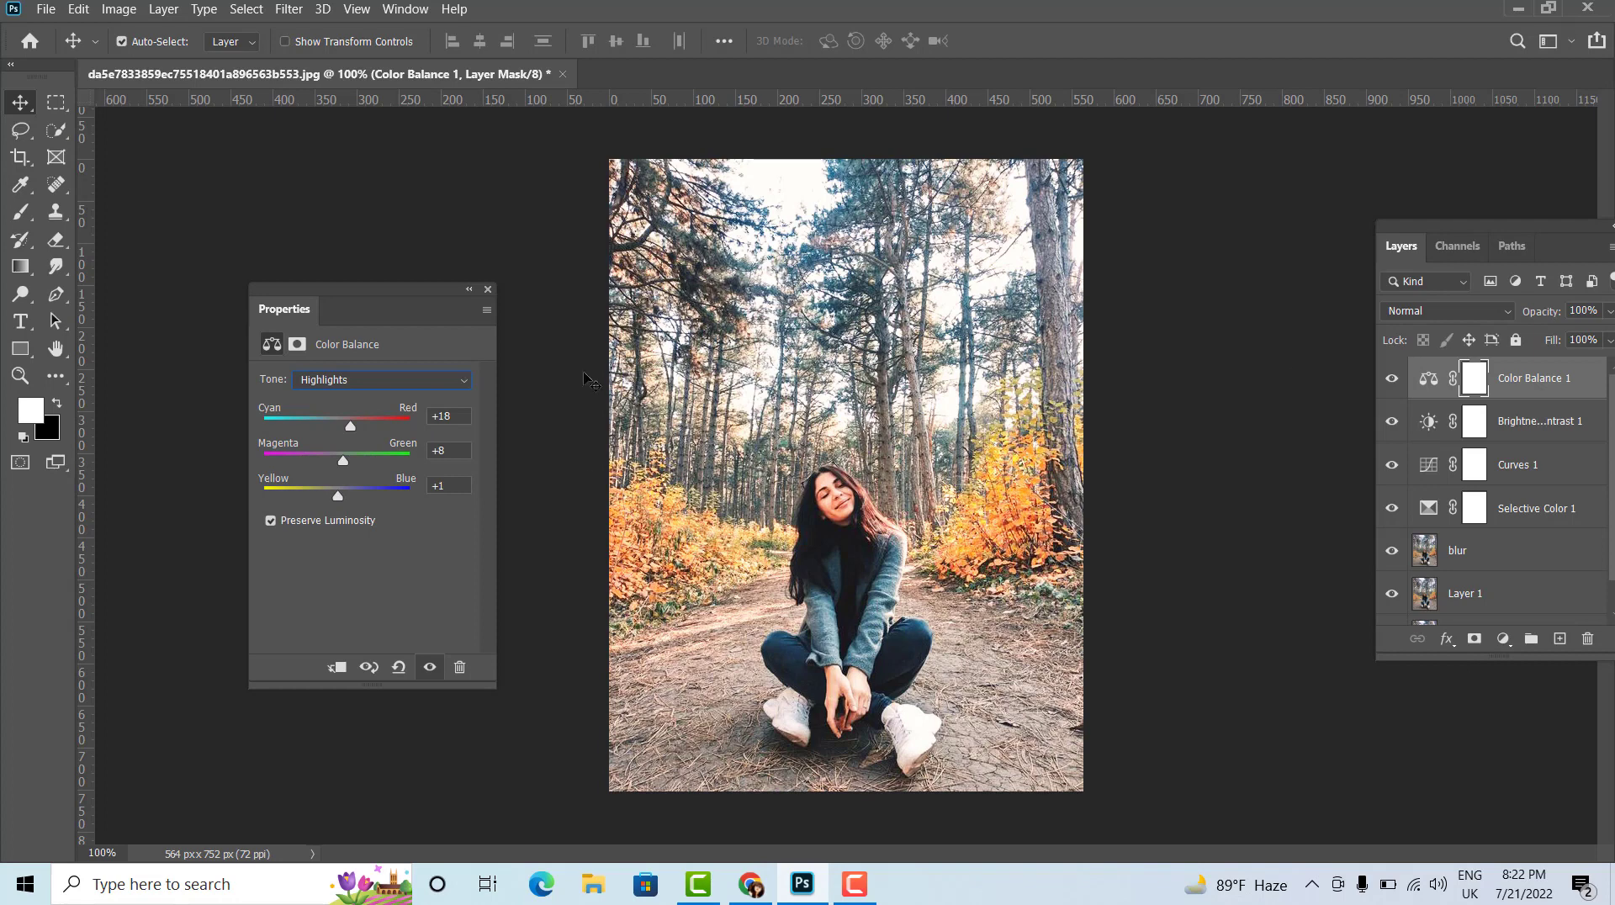
left_click_drag(350, 427, 353, 428)
left_click(488, 289)
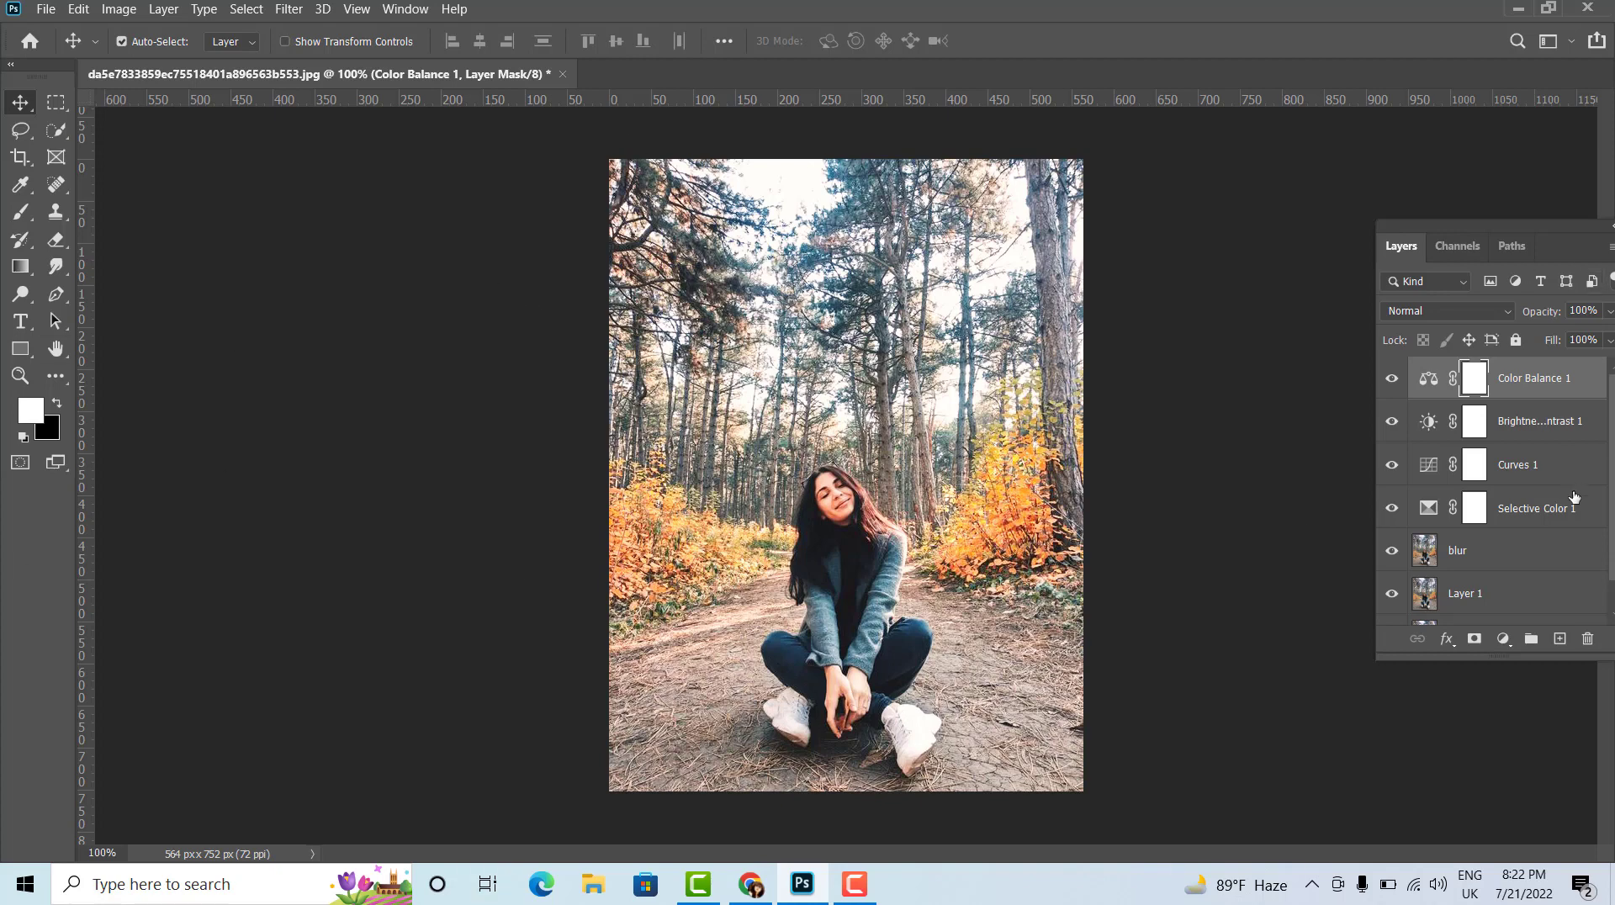
- Add a second Color Balance adjustment layer
left_click(1504, 641)
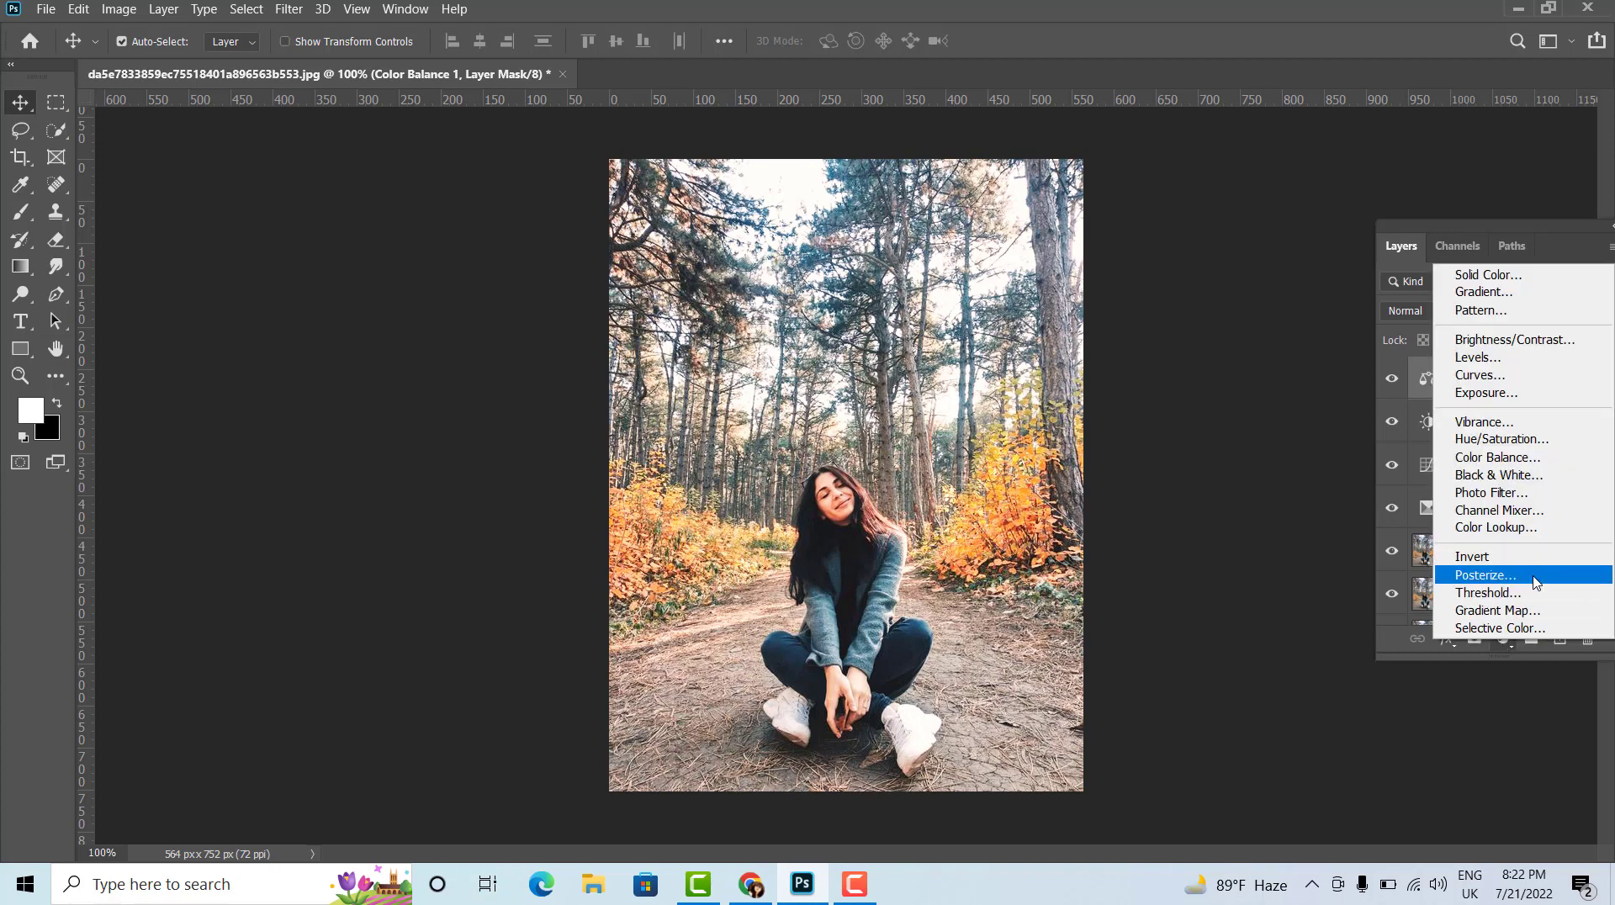
left_click(1501, 459)
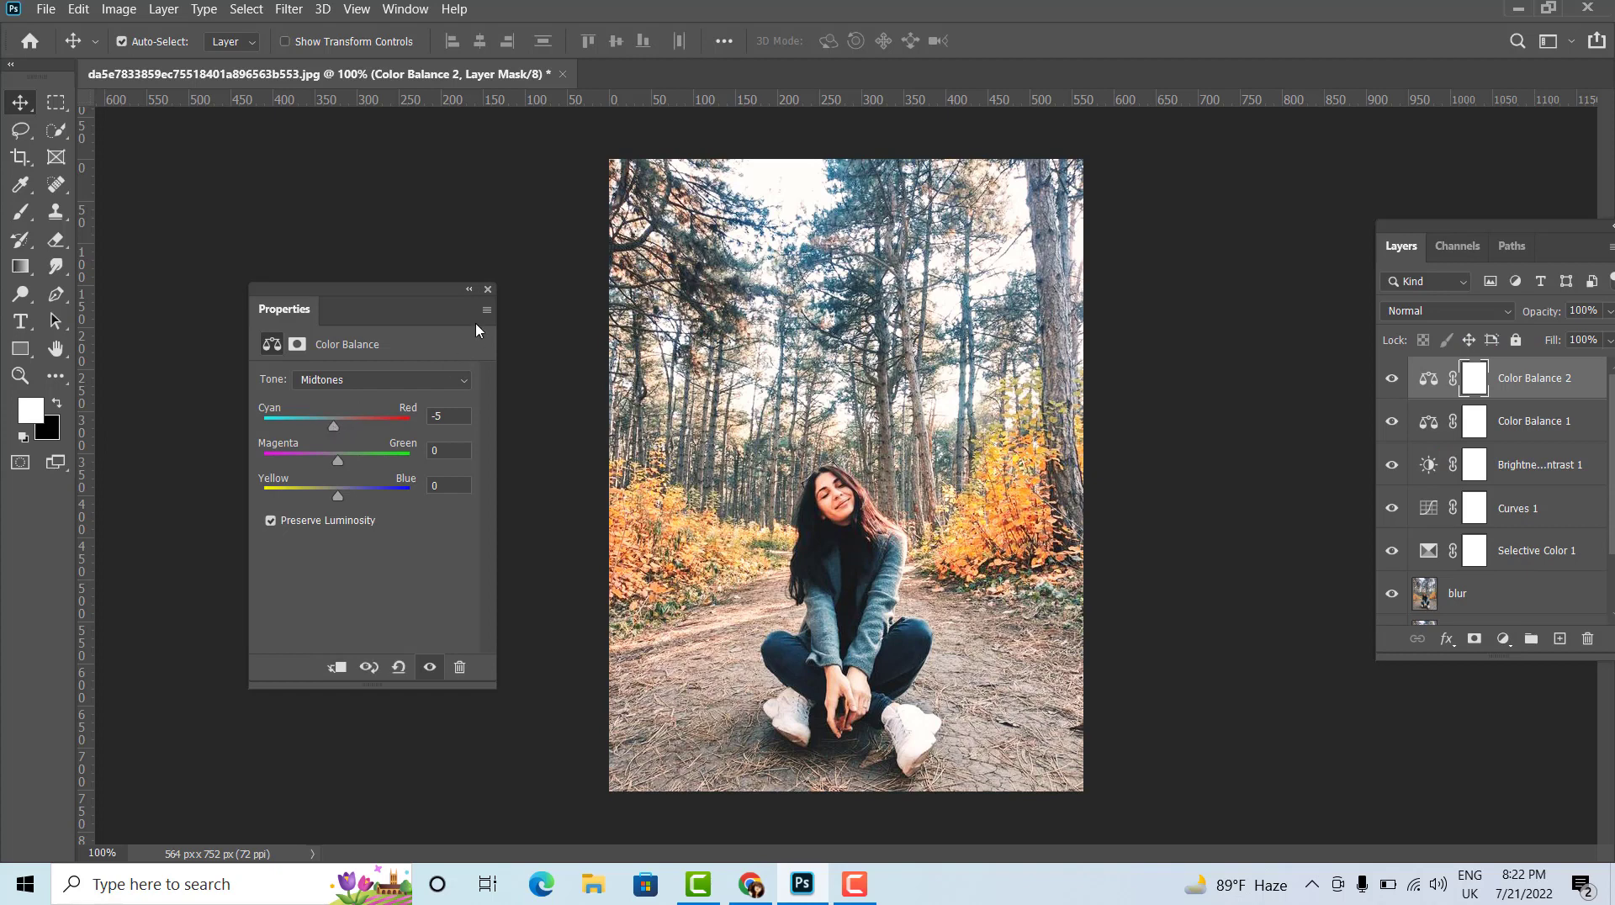
left_click(487, 288)
left_click(1503, 639)
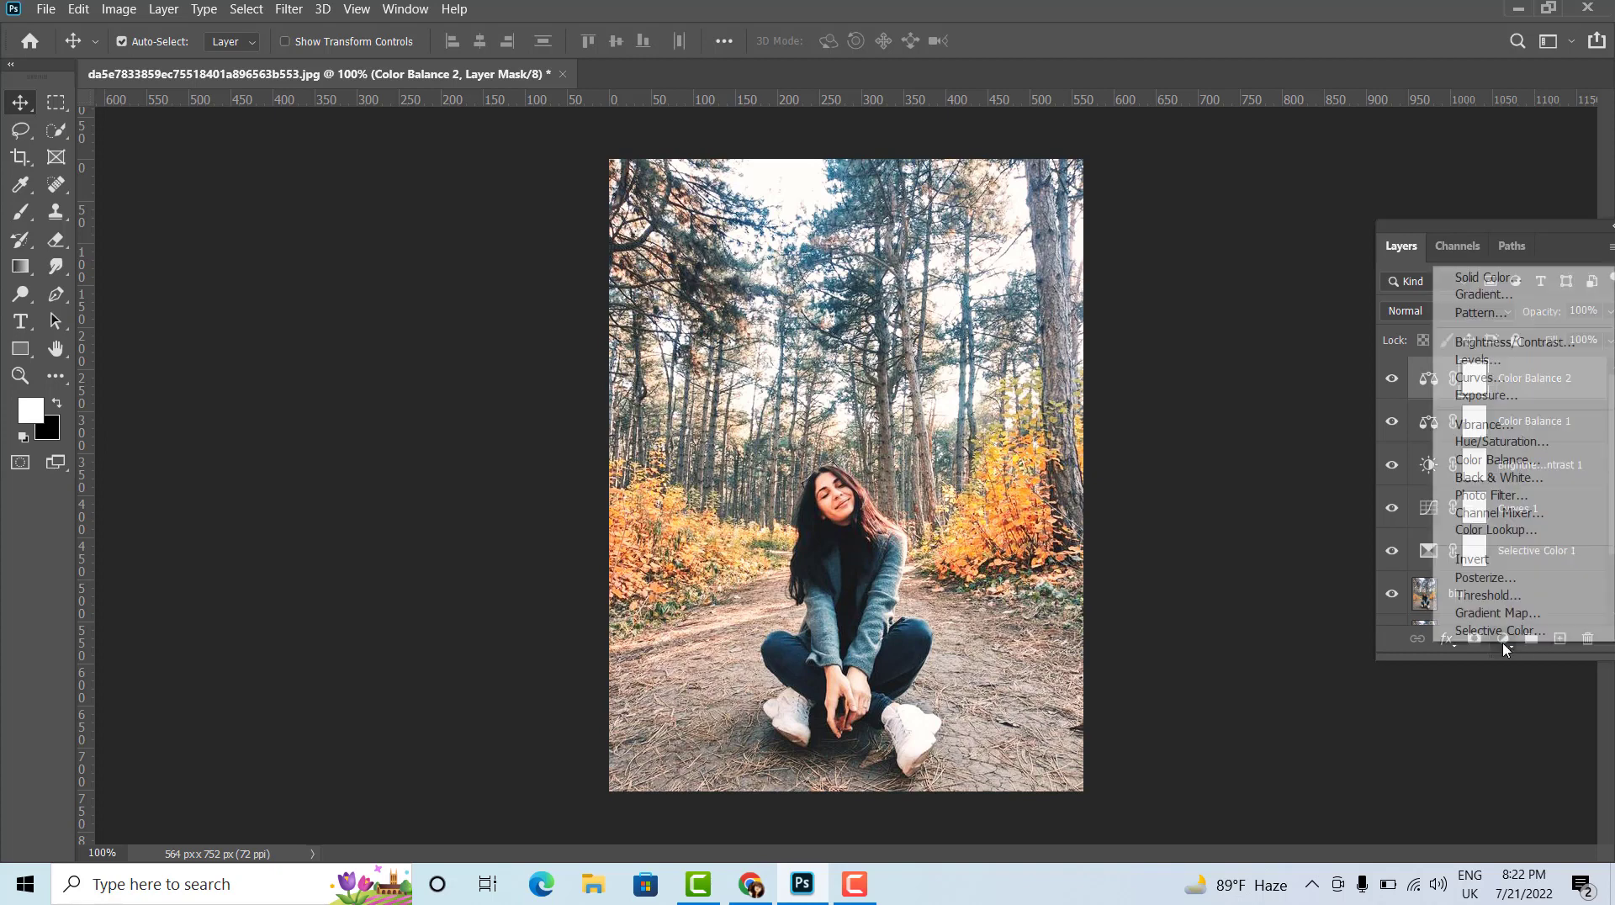
- Add a Hue/Saturation layer shifting the hue of Reds, Yellows, and Greens to +19
left_click(1502, 441)
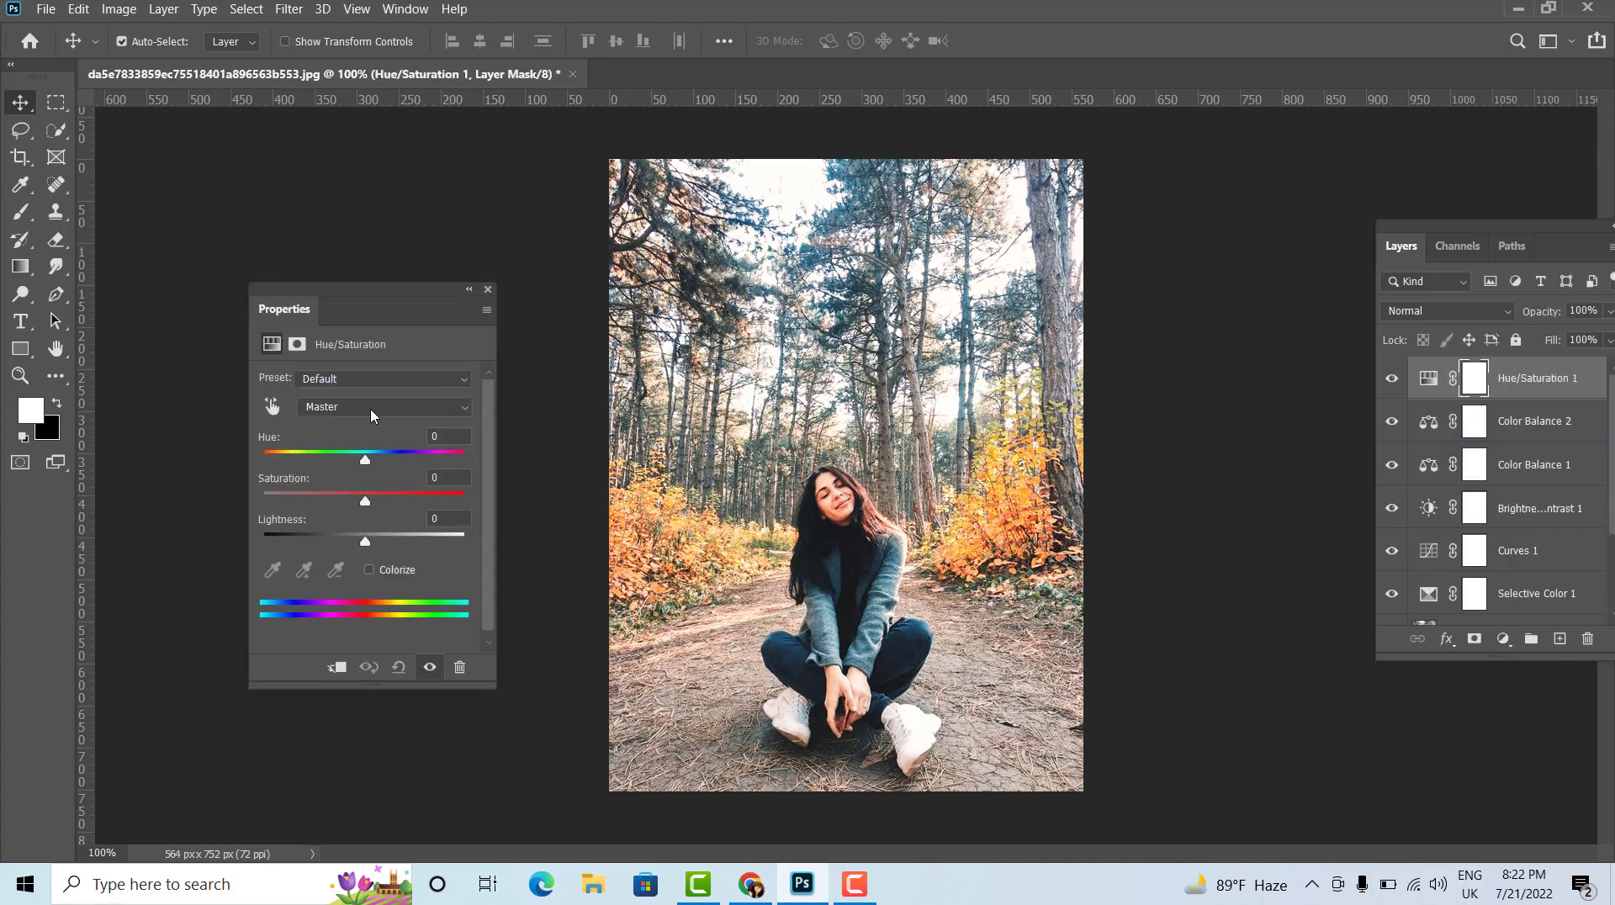
left_click(372, 415)
left_click(361, 431)
mouse_move(365, 460)
left_mouse_down()
mouse_move(380, 462)
mouse_move(376, 544)
left_mouse_up()
left_click(387, 415)
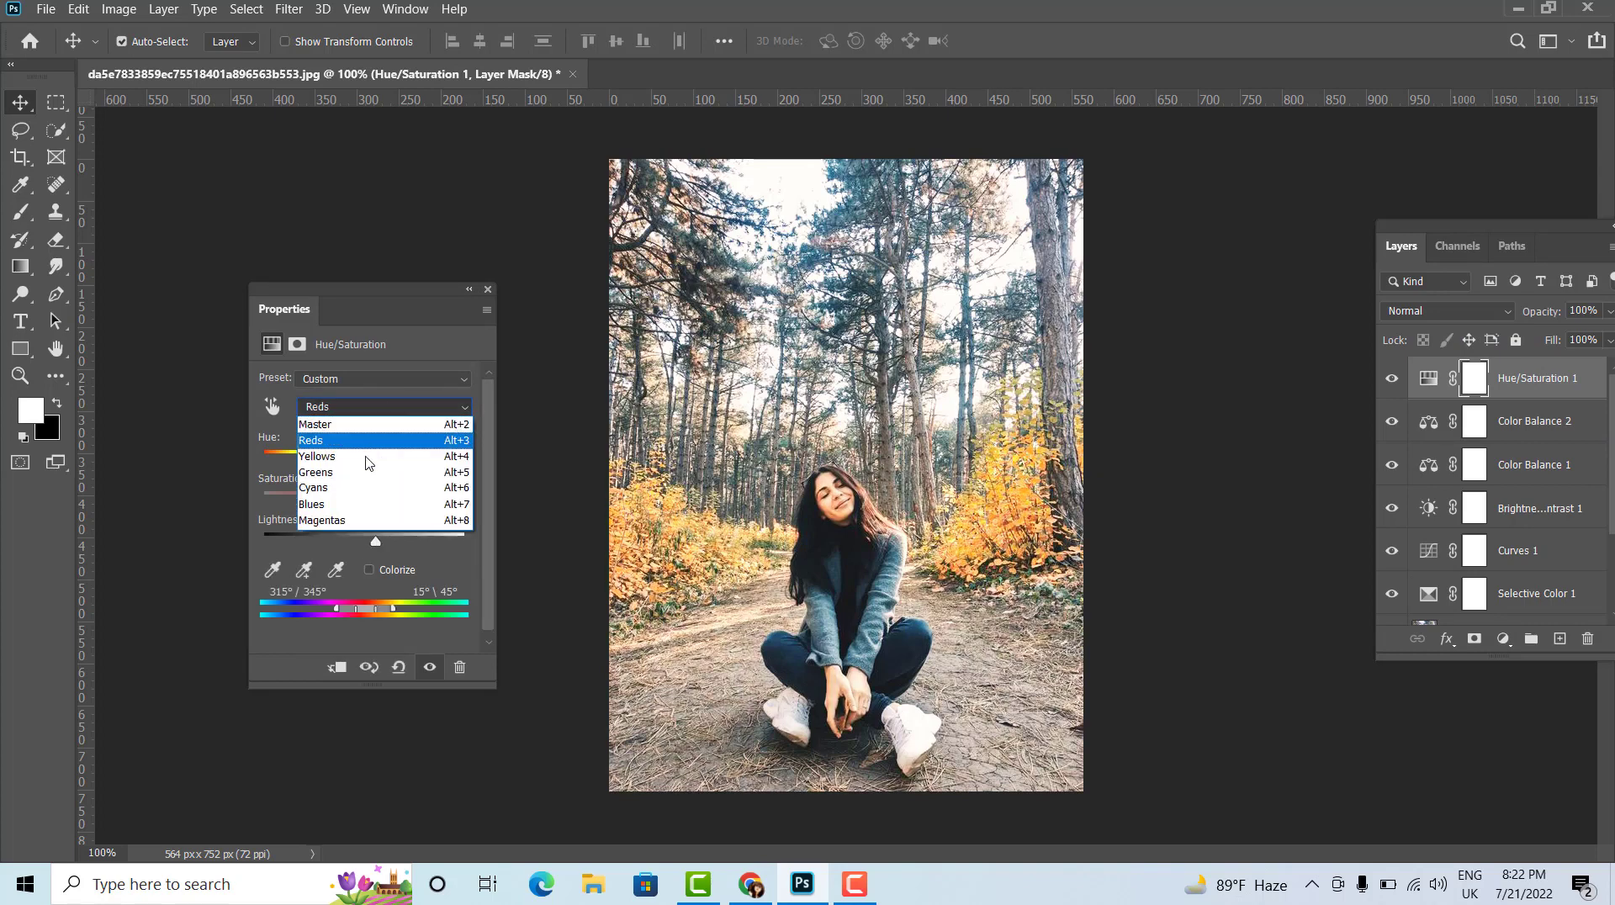
left_click(353, 425)
mouse_move(365, 460)
left_mouse_down()
mouse_move(385, 469)
mouse_move(371, 467)
mouse_move(376, 546)
left_mouse_up()
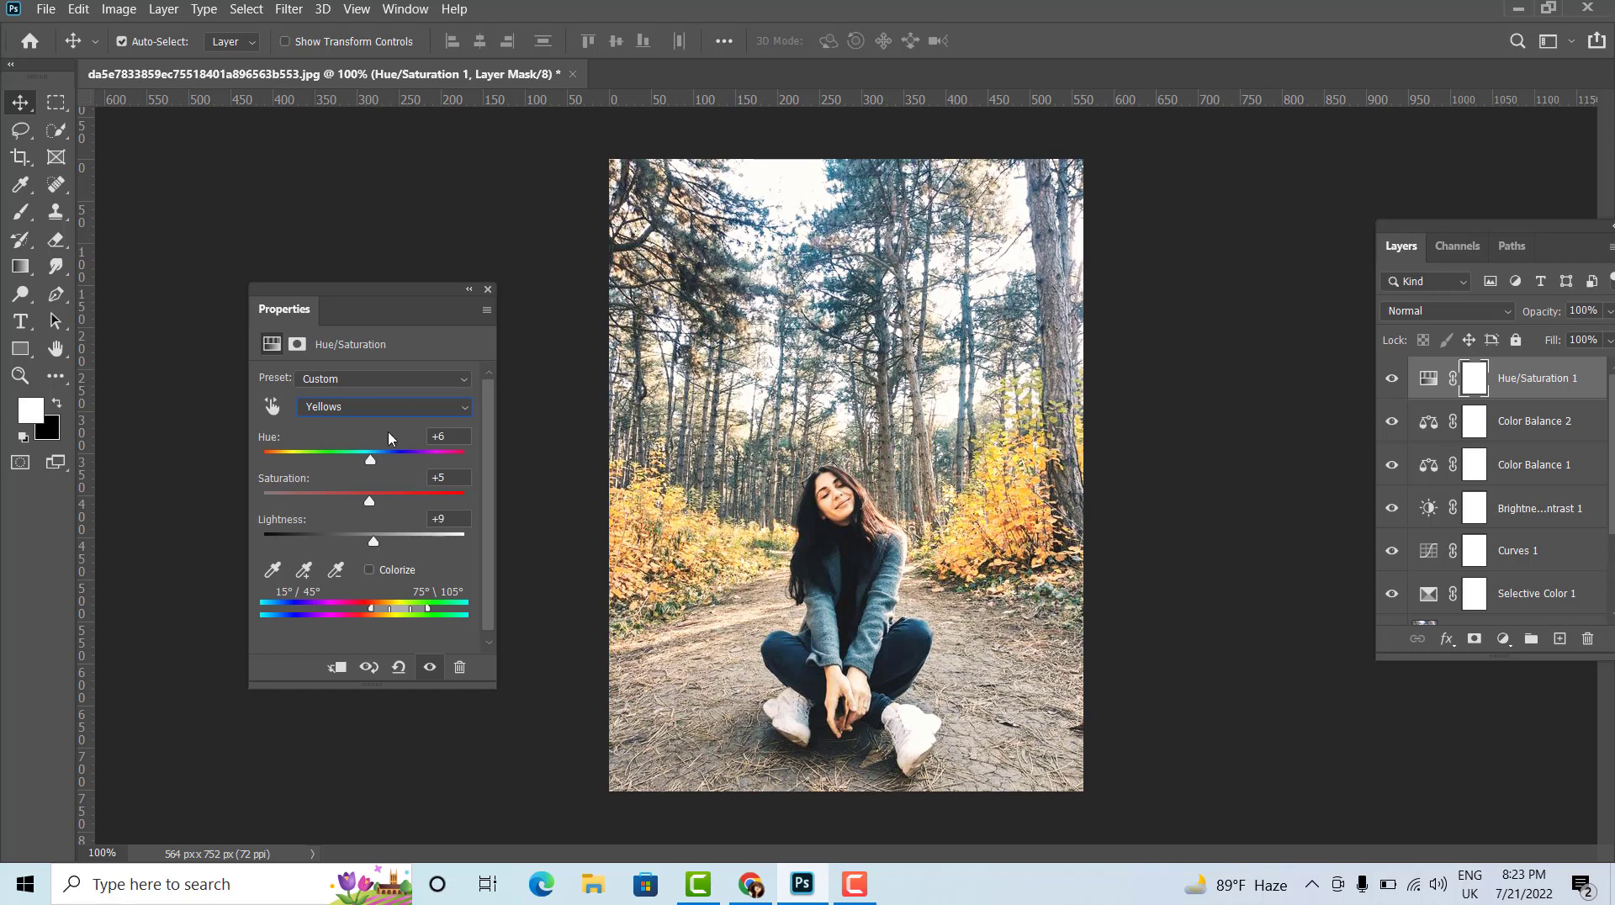
left_click(387, 408)
left_click(353, 459)
mouse_move(365, 460)
left_mouse_down()
mouse_move(385, 468)
mouse_move(373, 543)
left_mouse_up()
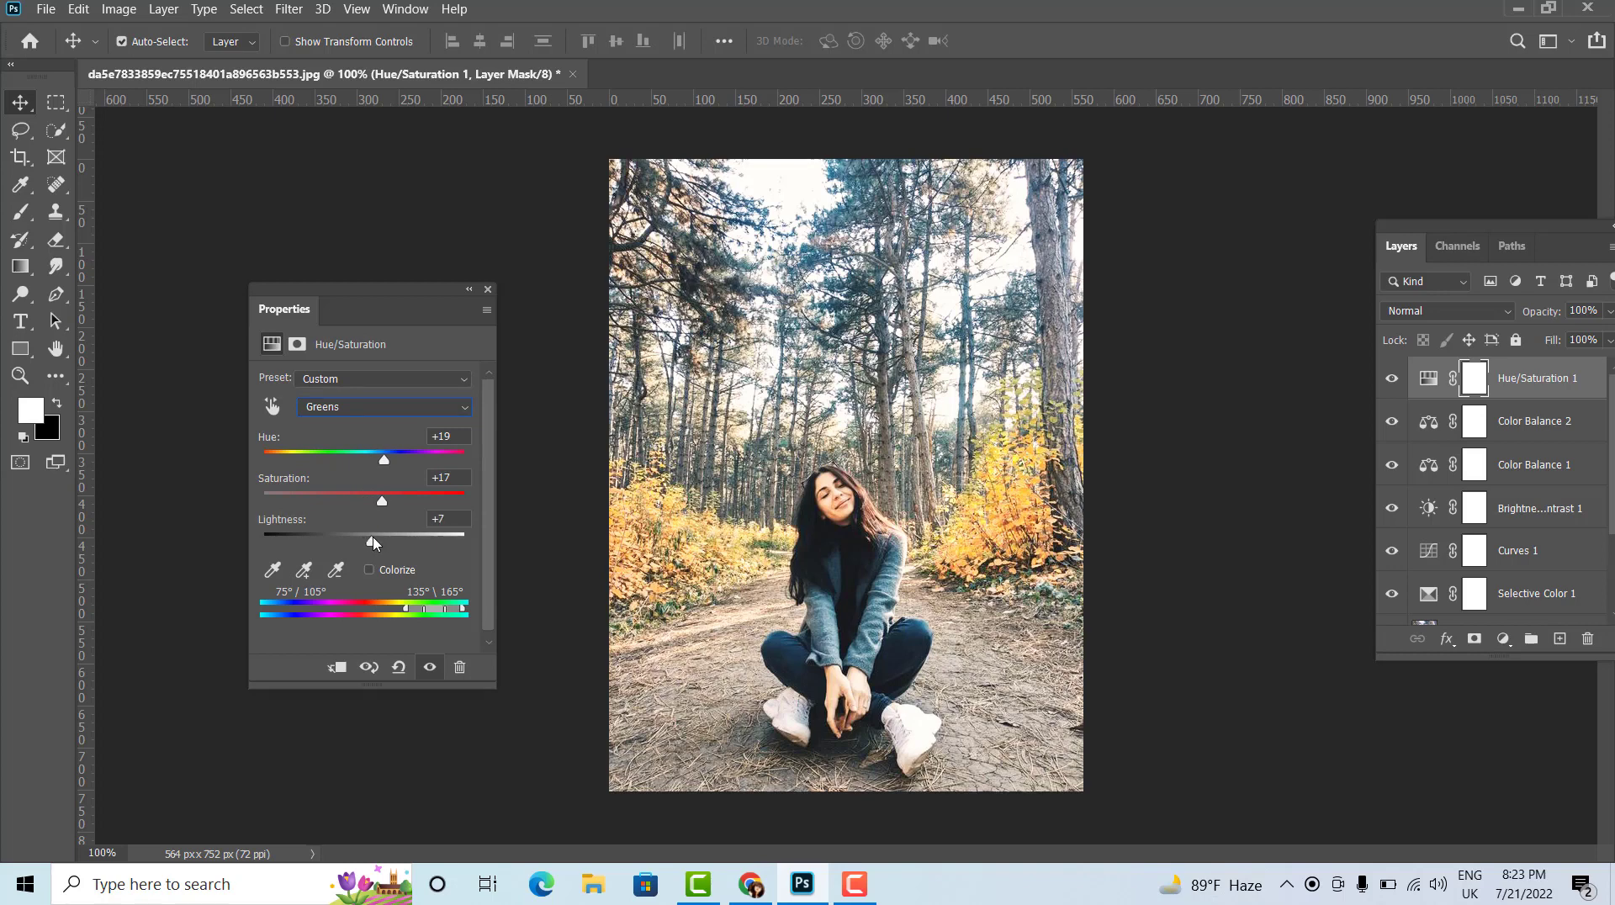
- Shift the hue of the Blues, Cyans and Magentas ranges
left_click(412, 407)
left_click(365, 476)
mouse_move(365, 459)
left_mouse_down()
mouse_move(391, 457)
mouse_move(368, 503)
mouse_move(377, 543)
mouse_move(354, 539)
left_mouse_up()
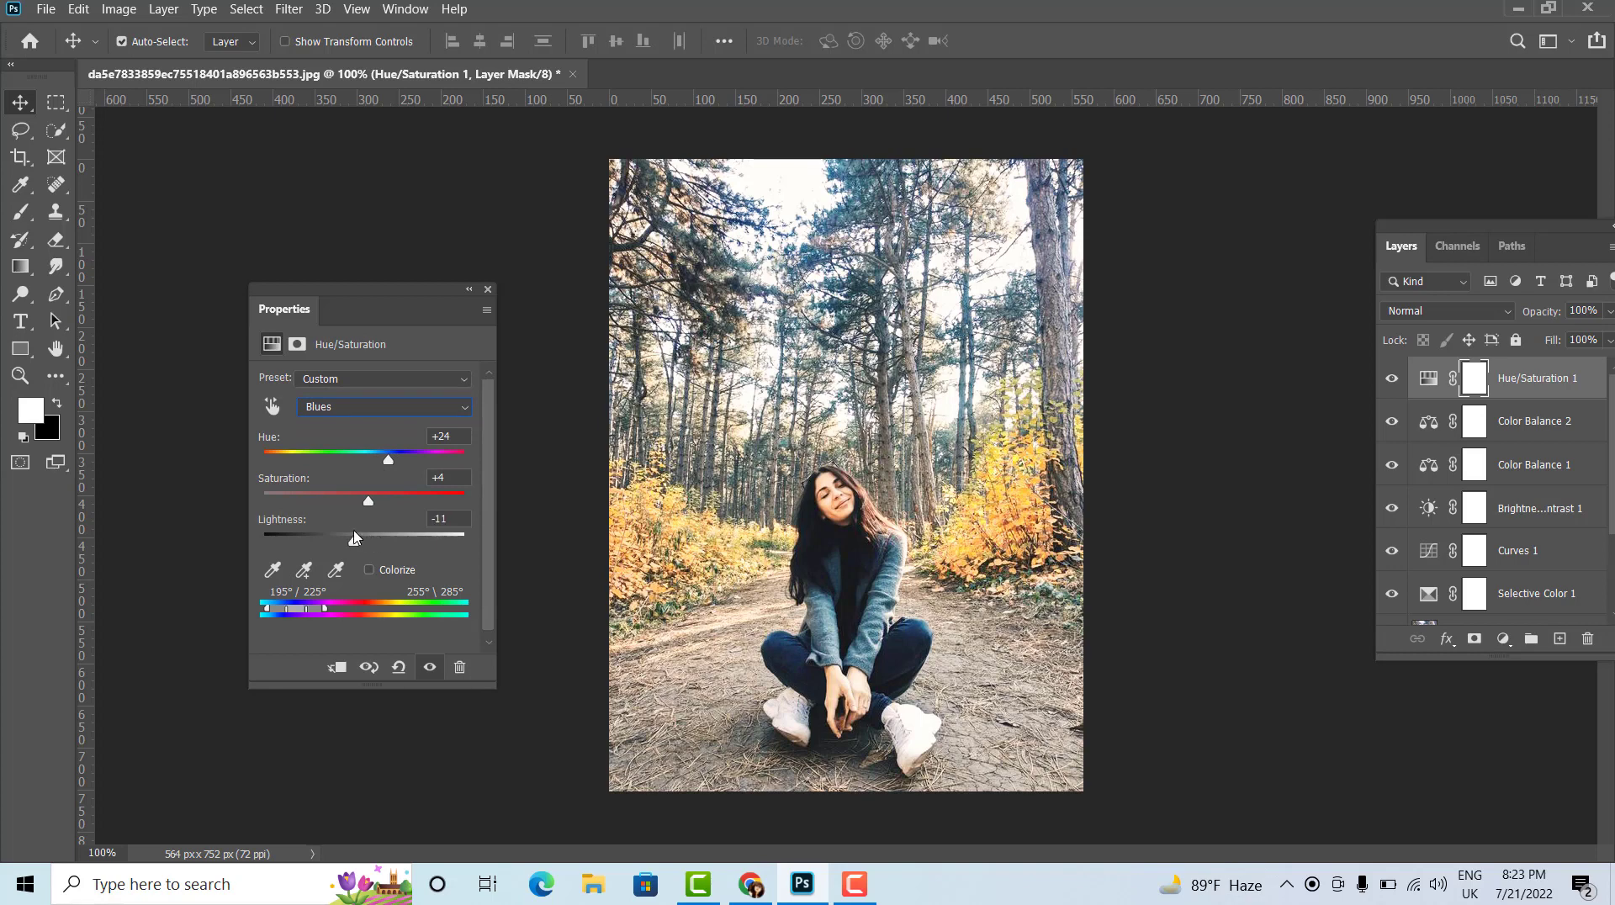
left_click(409, 407)
left_click(349, 489)
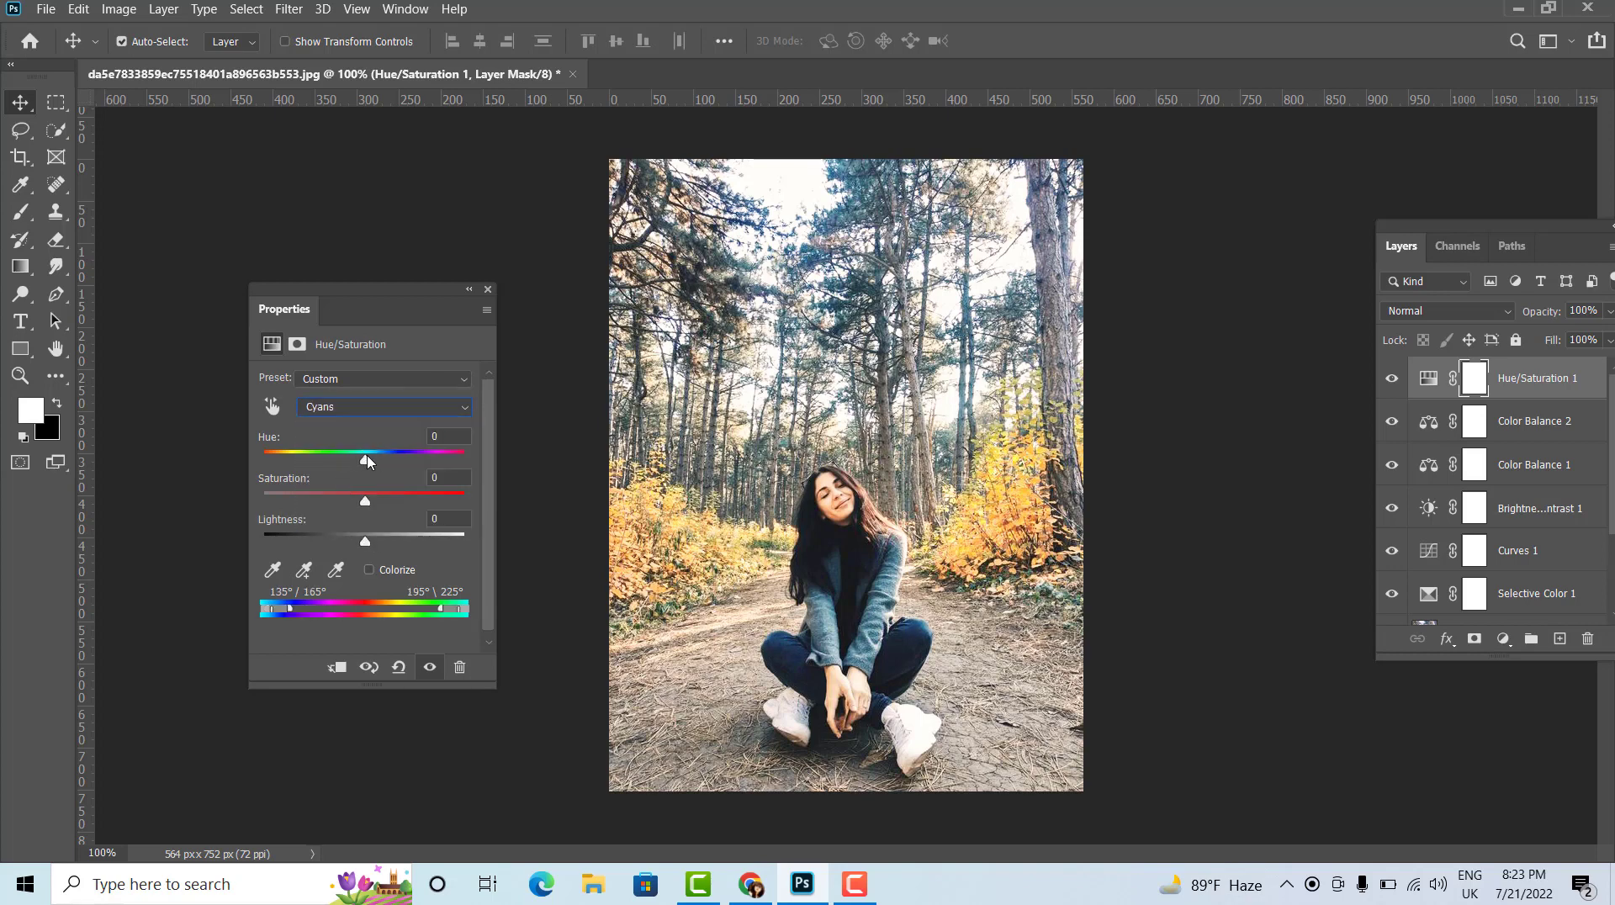
left_click_drag(366, 461, 389, 458)
left_click(383, 406)
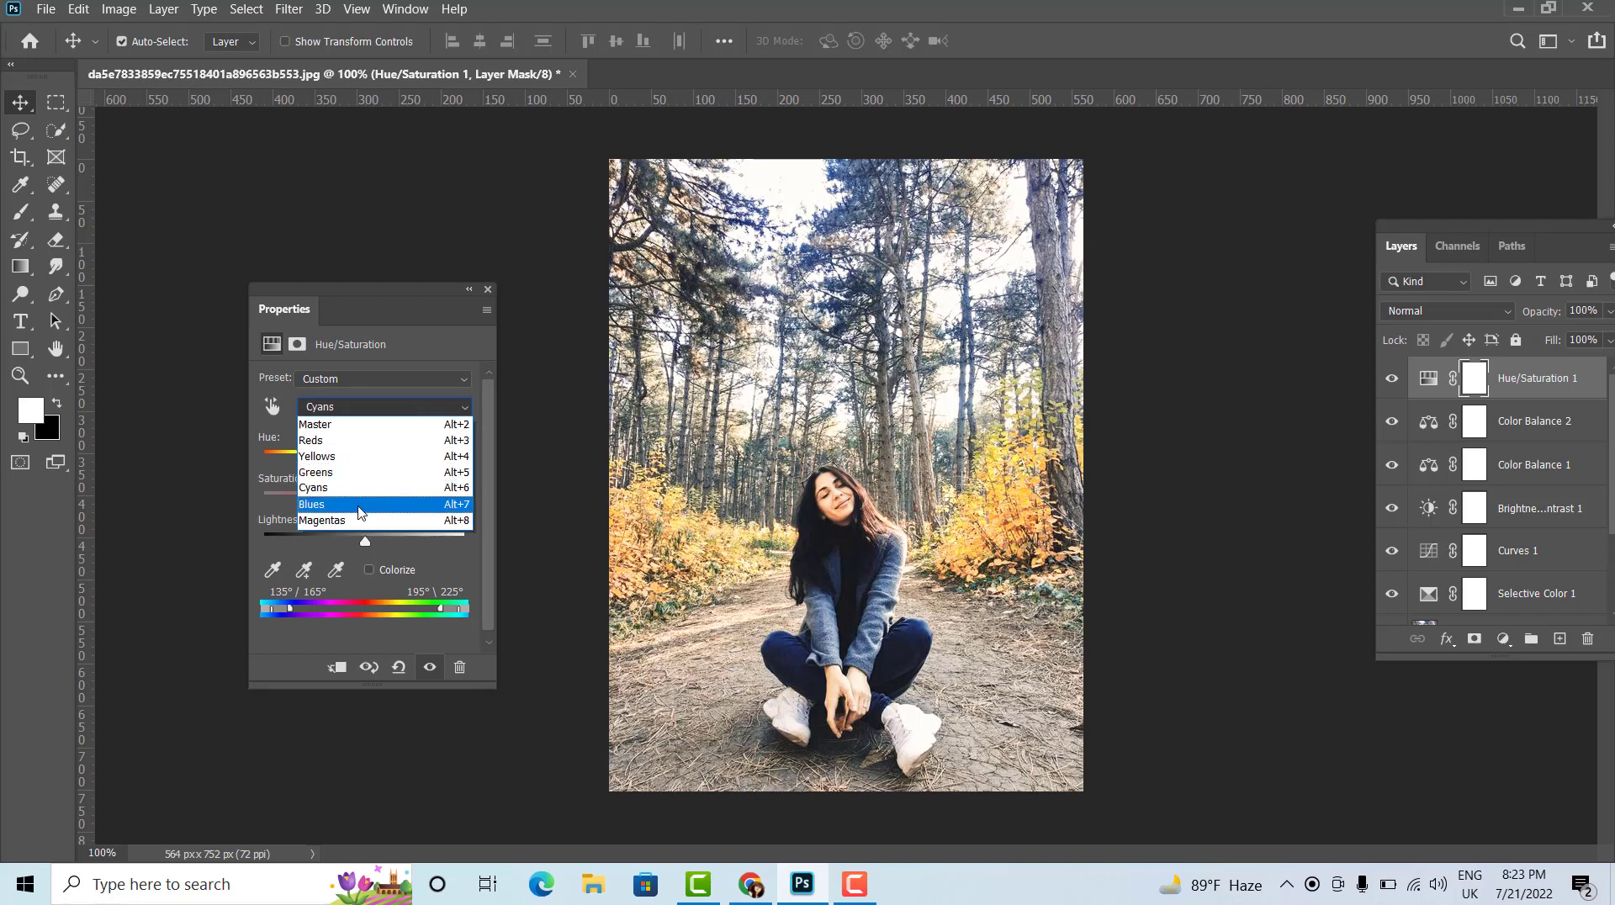
left_click(360, 520)
mouse_move(366, 461)
left_mouse_down()
mouse_move(392, 461)
mouse_move(377, 459)
mouse_move(377, 506)
mouse_move(407, 544)
left_mouse_up()
- On Master, raise saturation to +19 and nudge hue to +5
left_click(400, 406)
left_click(360, 518)
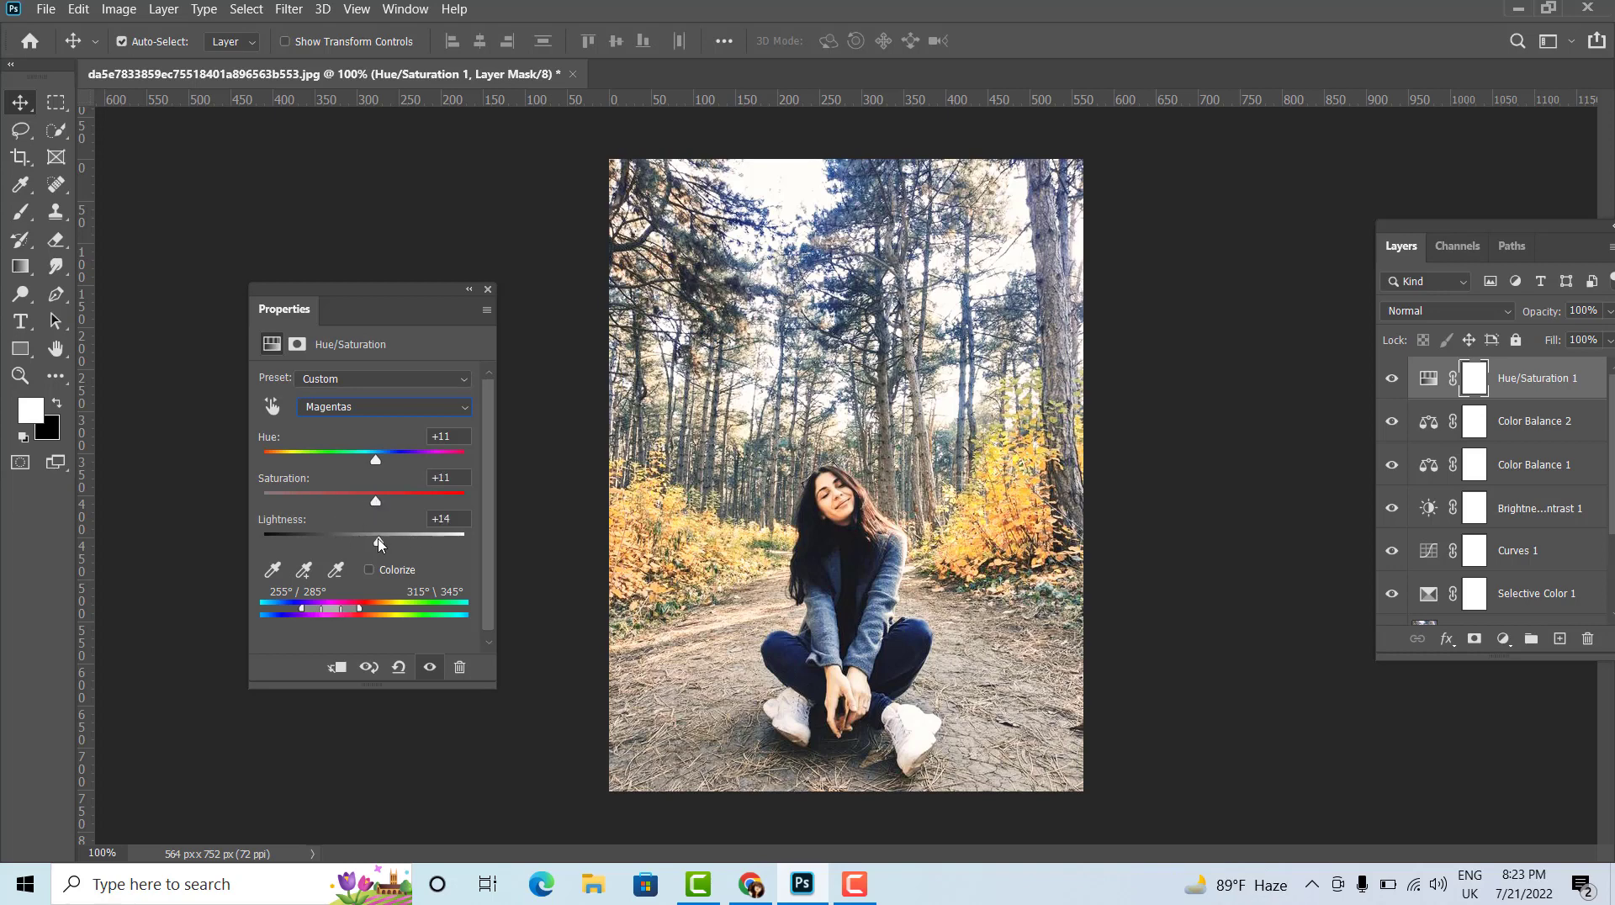
left_click(395, 412)
left_click(337, 400)
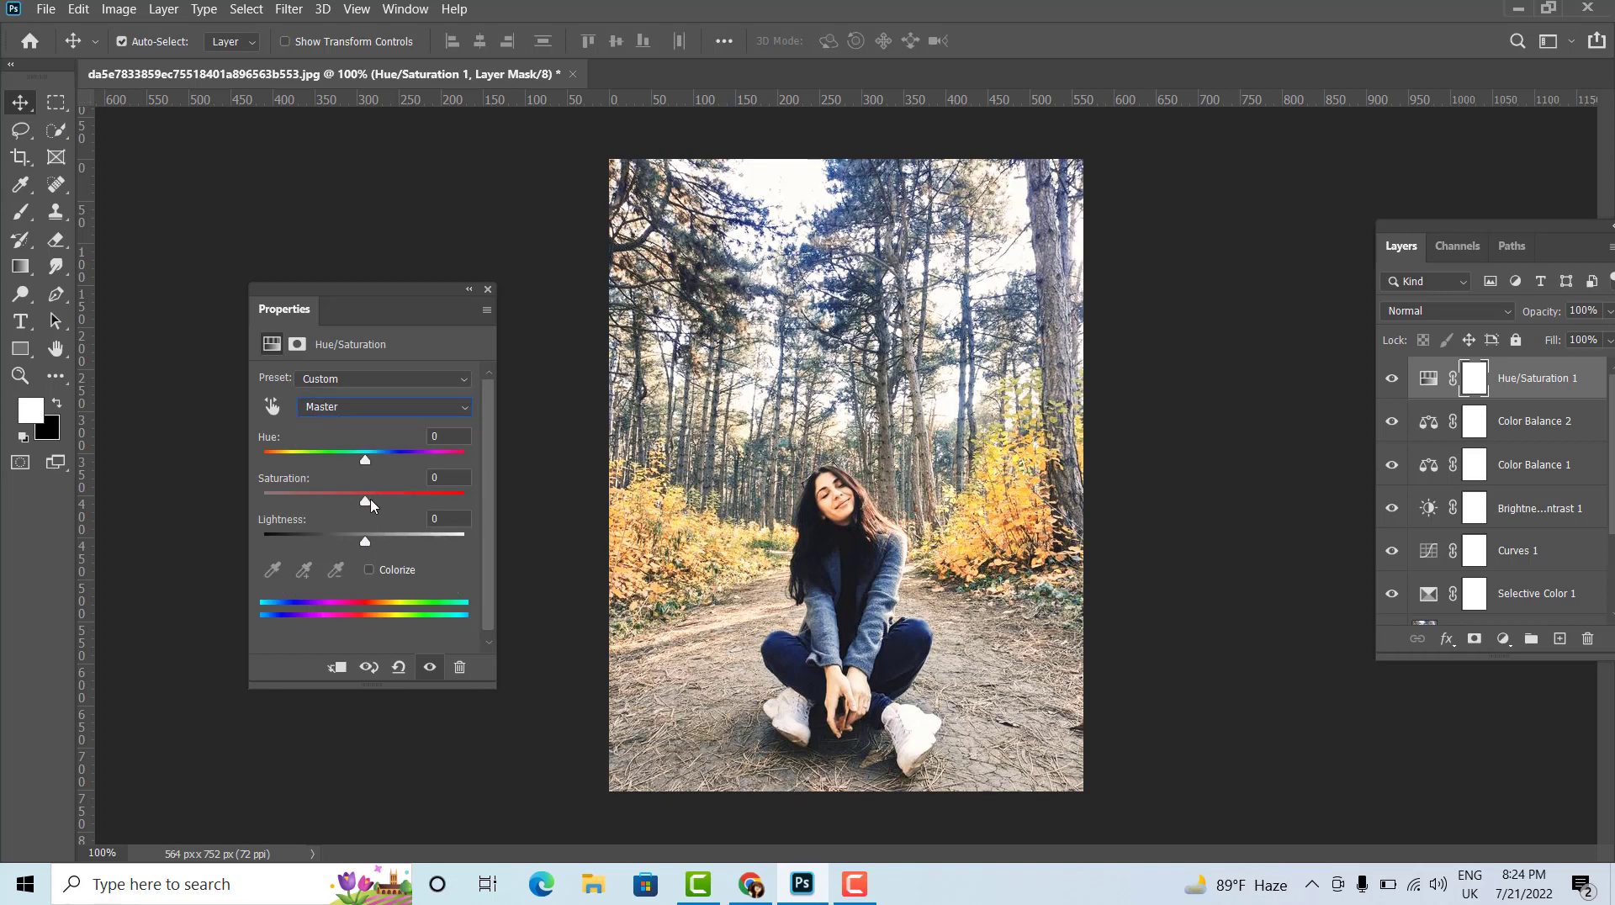
mouse_move(367, 503)
left_mouse_down()
mouse_move(390, 503)
mouse_move(371, 464)
mouse_move(393, 504)
mouse_move(372, 544)
left_mouse_up()
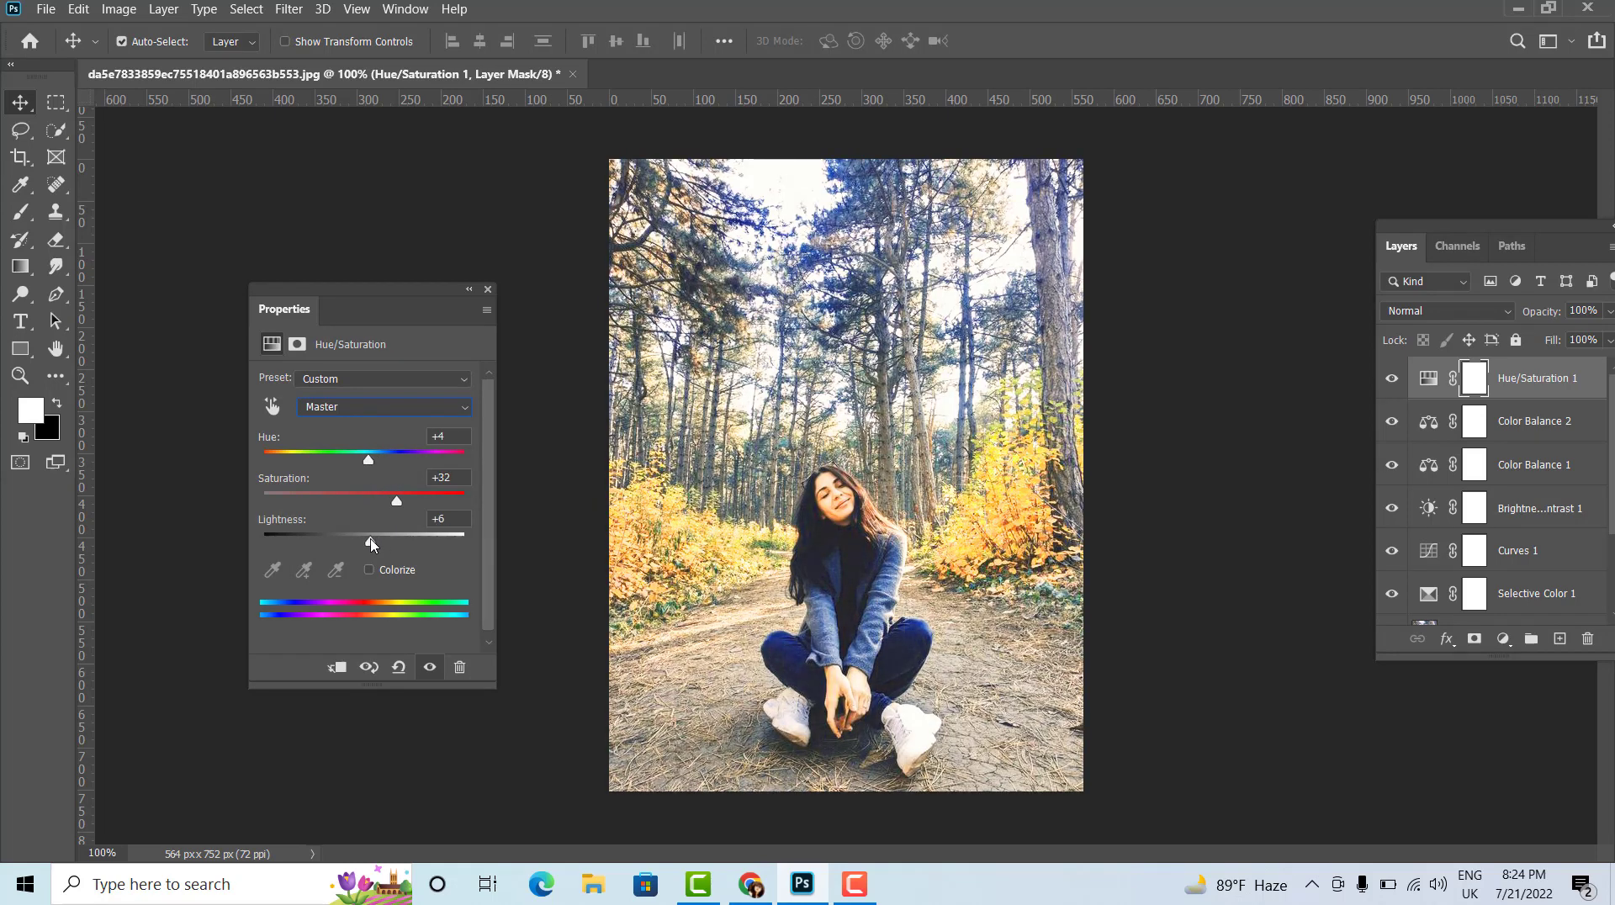
mouse_move(367, 461)
left_mouse_down()
mouse_move(383, 503)
mouse_move(369, 503)
mouse_move(360, 461)
mouse_move(394, 503)
mouse_move(376, 541)
left_mouse_up()
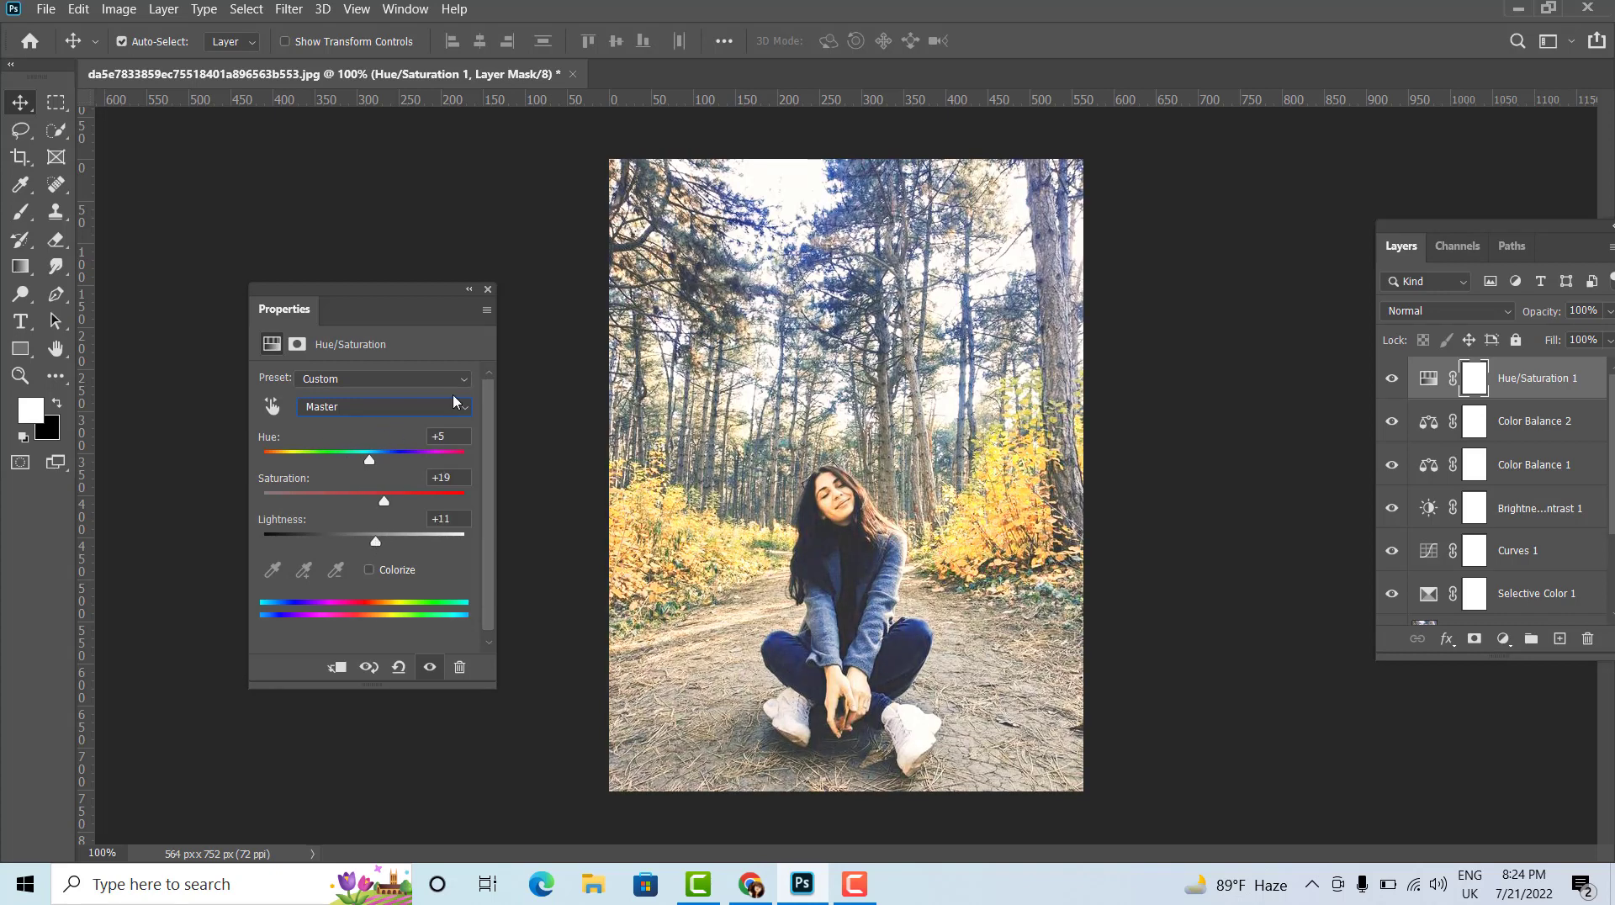
- Merge the adjustment layers into one, then merge that with the blur layer
left_click(489, 291)
scroll(1538, 504, "down", 2)
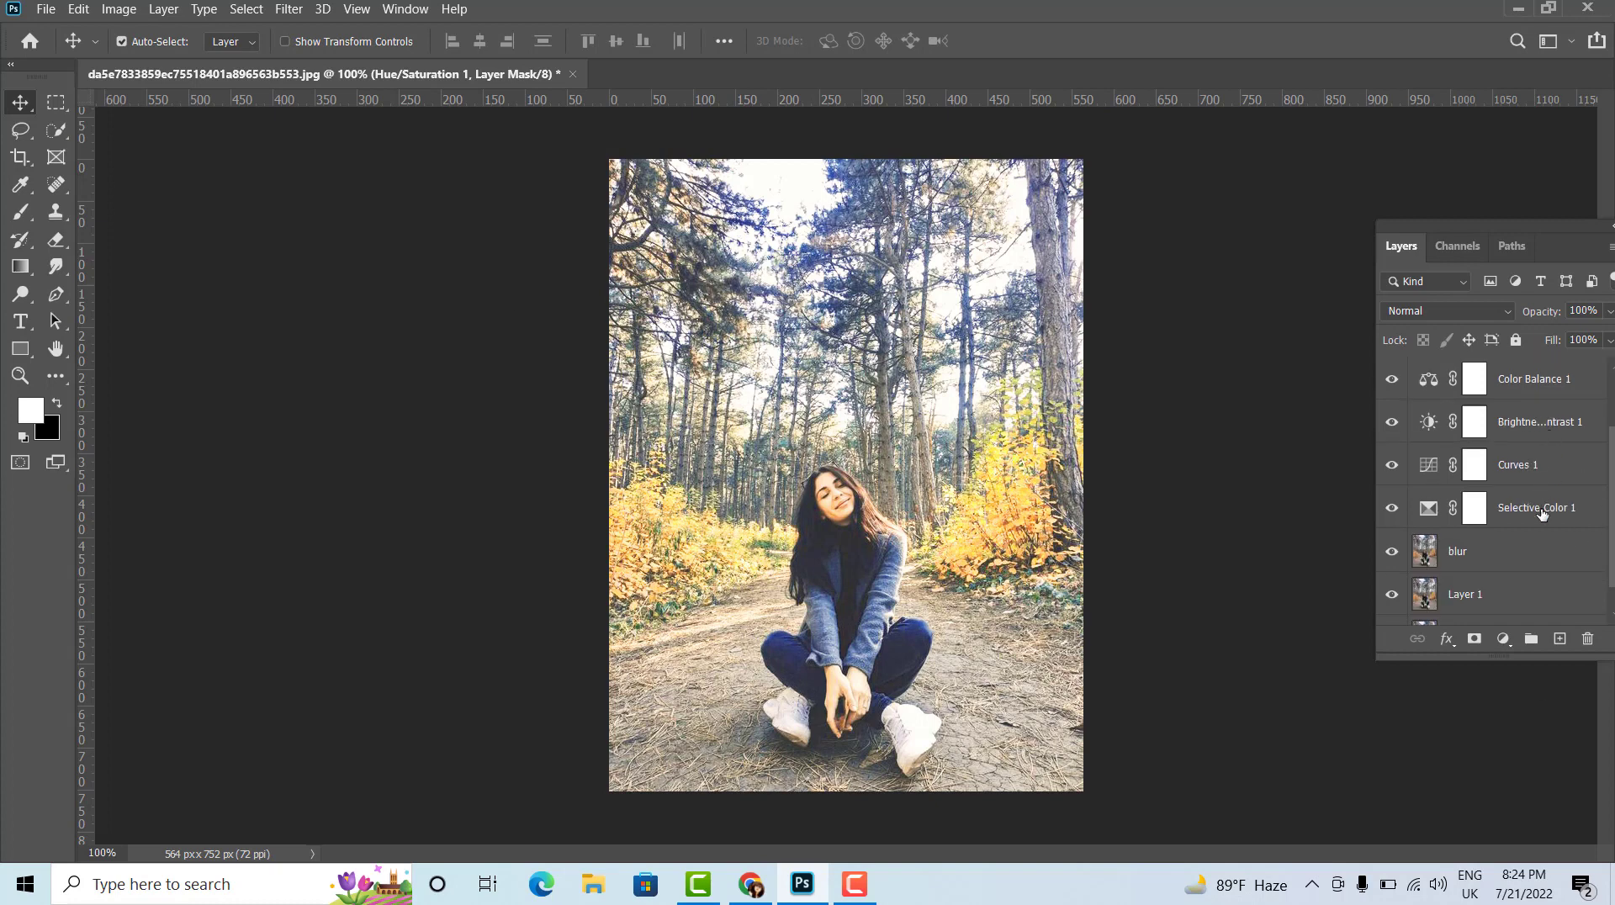
left_click(1539, 513, "shift")
scroll(1535, 538, "up", 2)
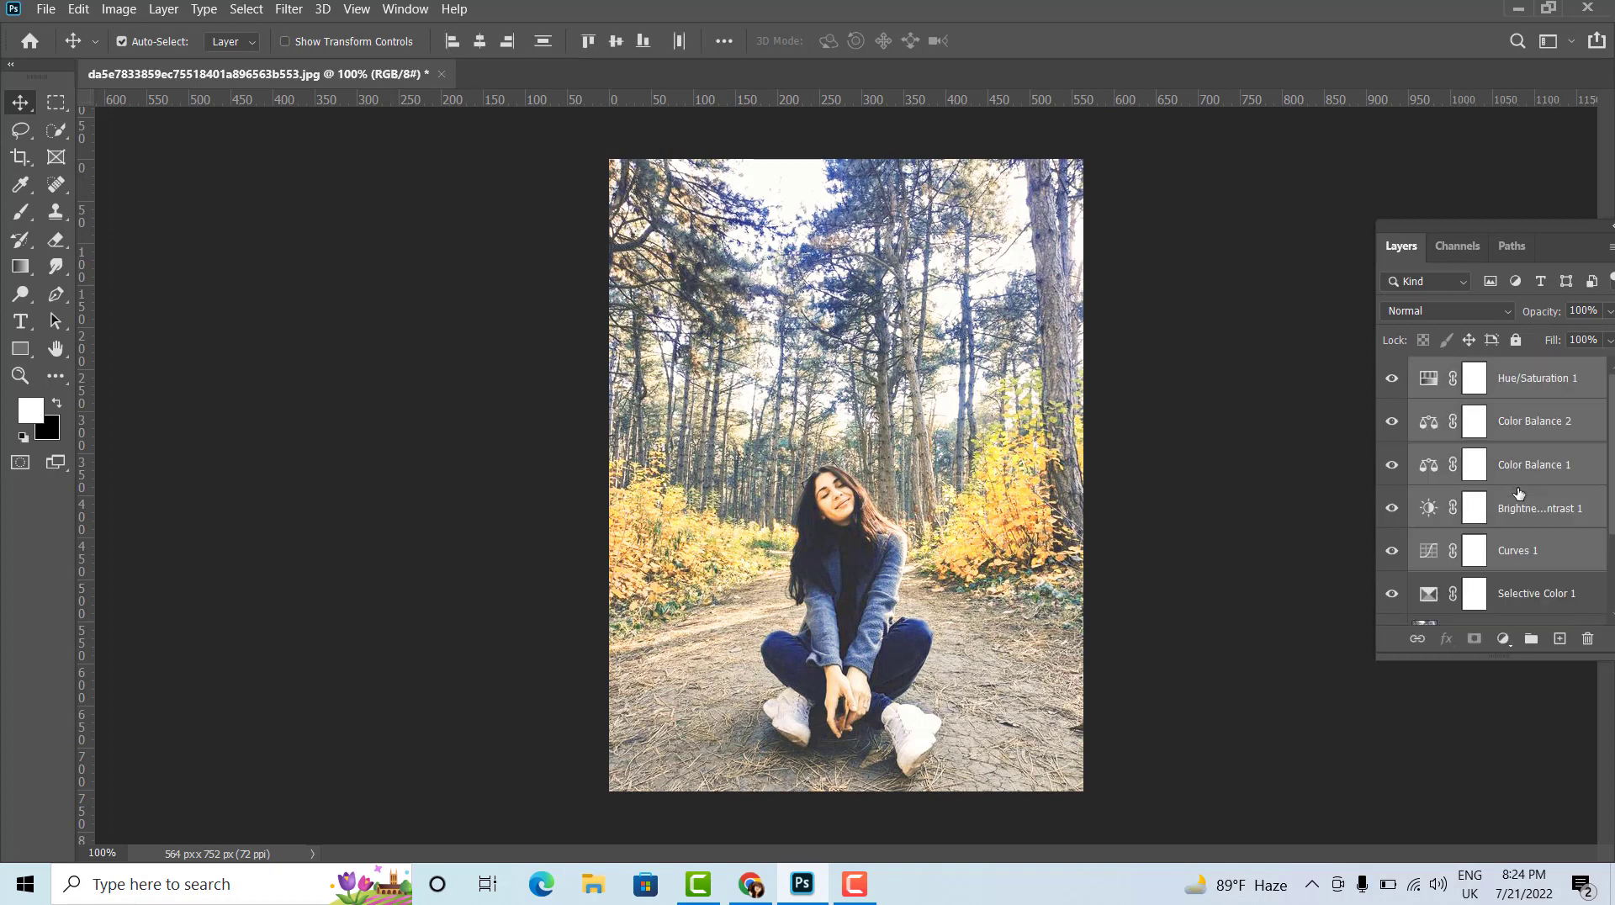
key("ctrl+e")
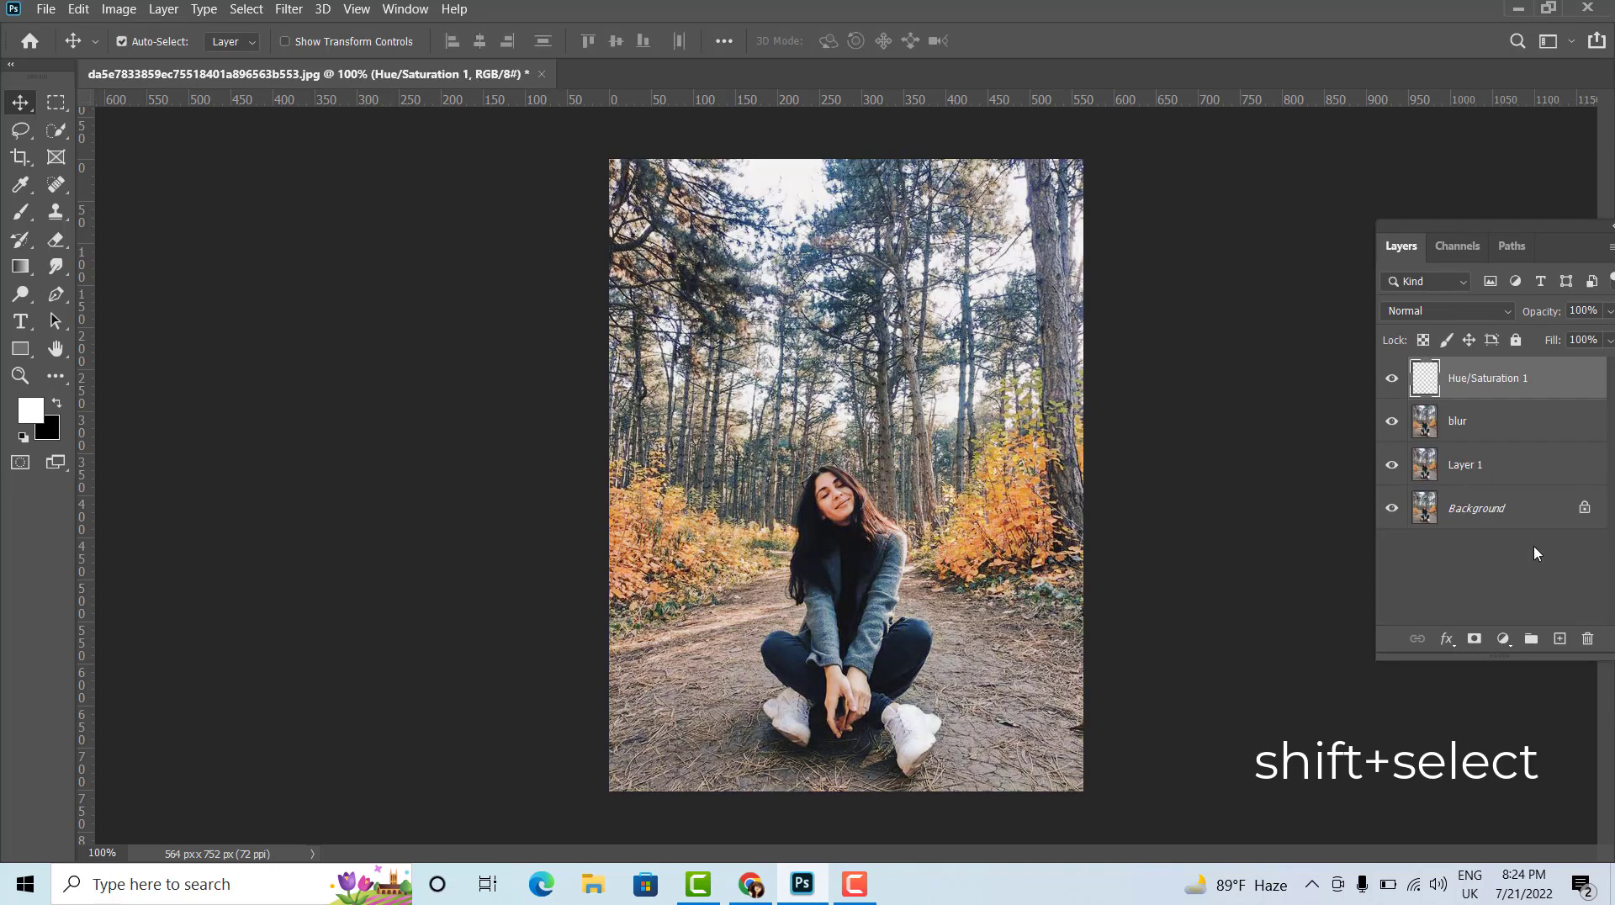
left_click(1474, 429)
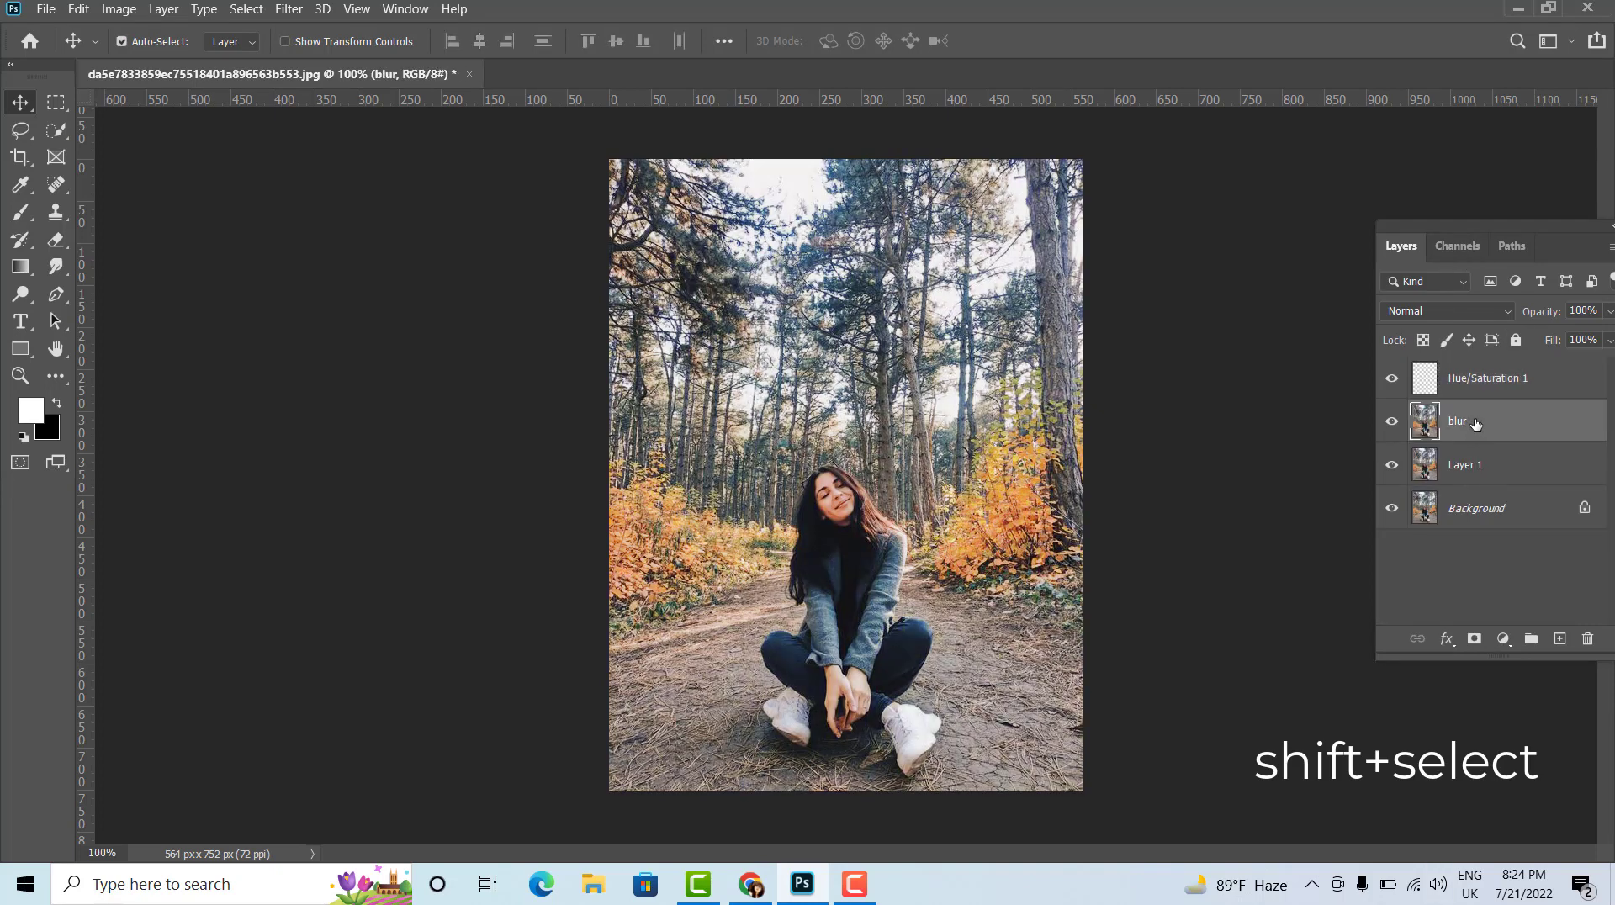
left_click(1488, 378, "shift")
key("ctrl+e")
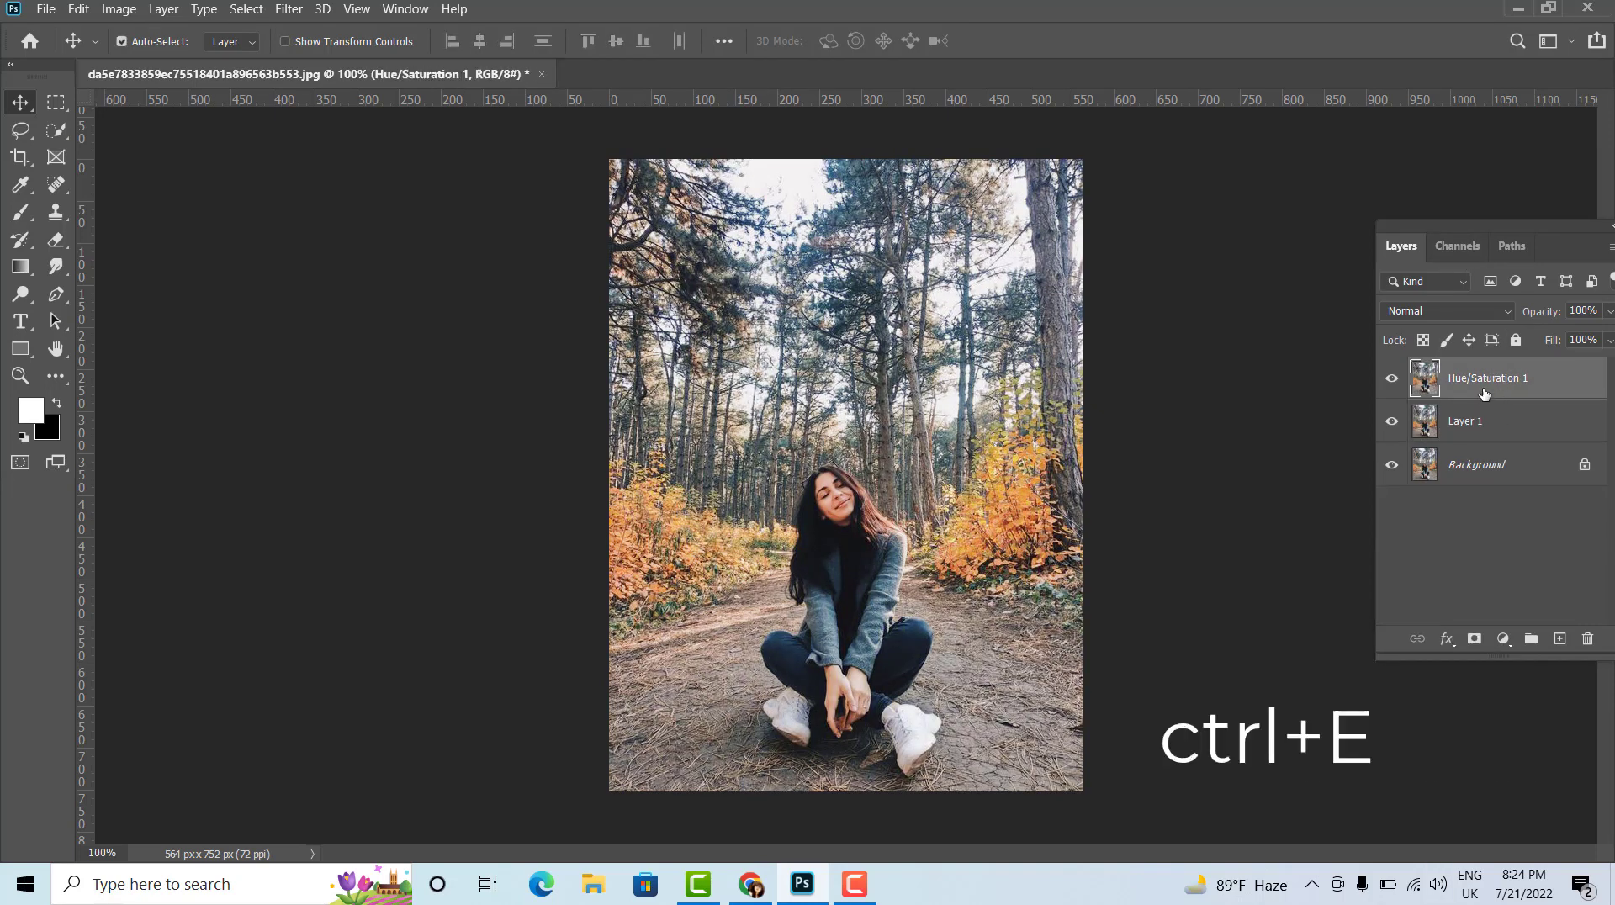
- Add a Hue/Saturation layer with Hue -2, Saturation +29 and Lightness +9
left_click(1503, 639)
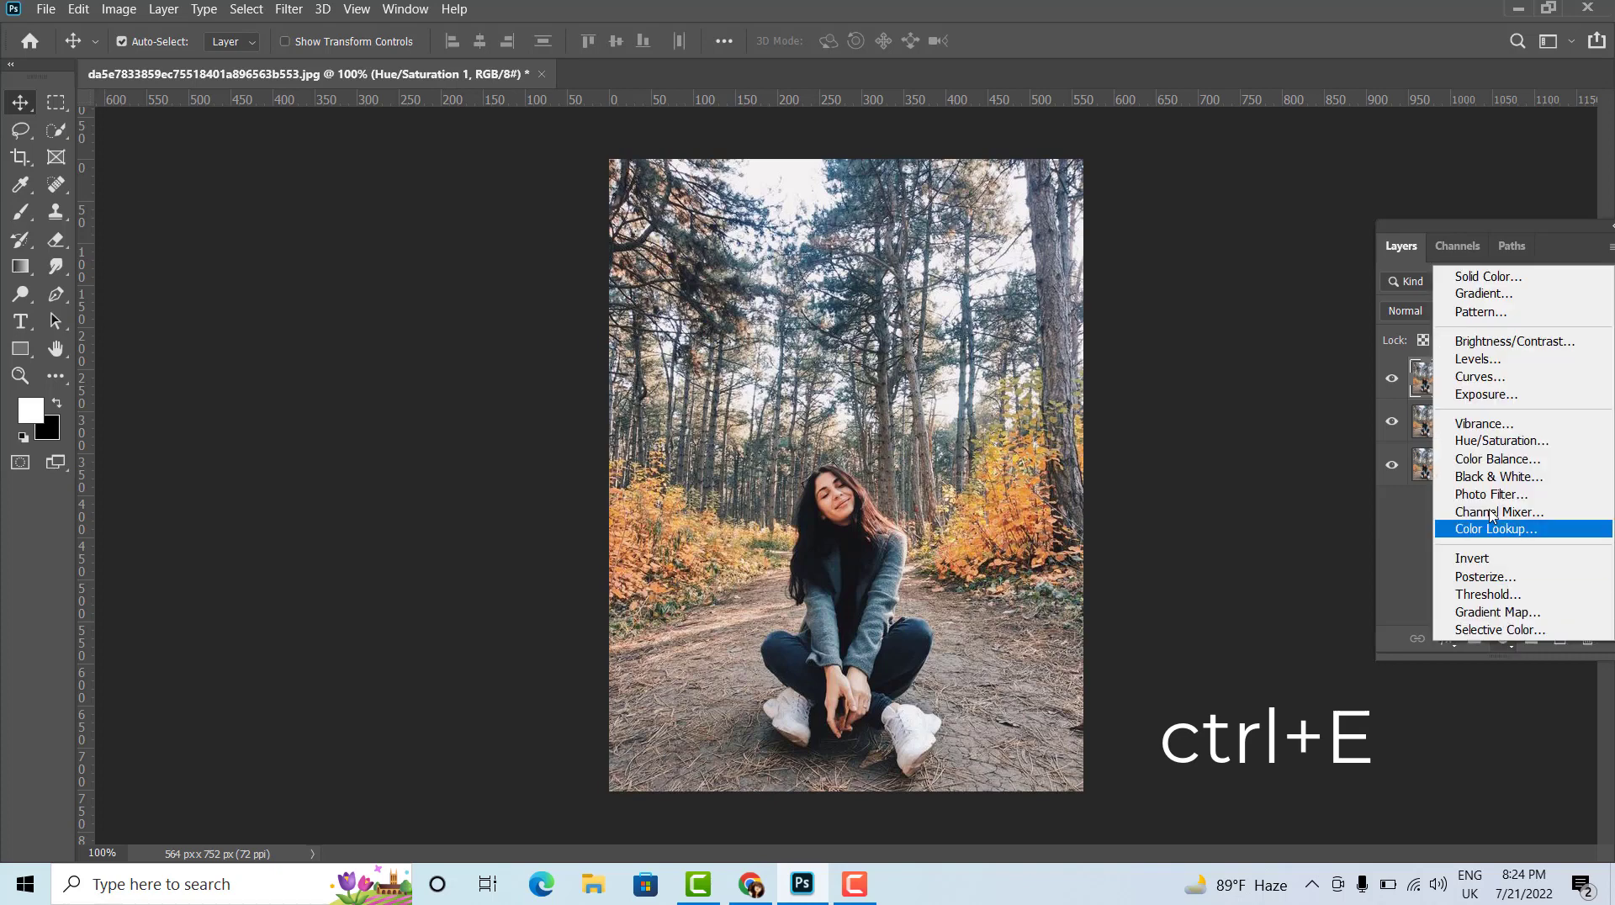
left_click(1492, 442)
left_click_drag(365, 458, 379, 460)
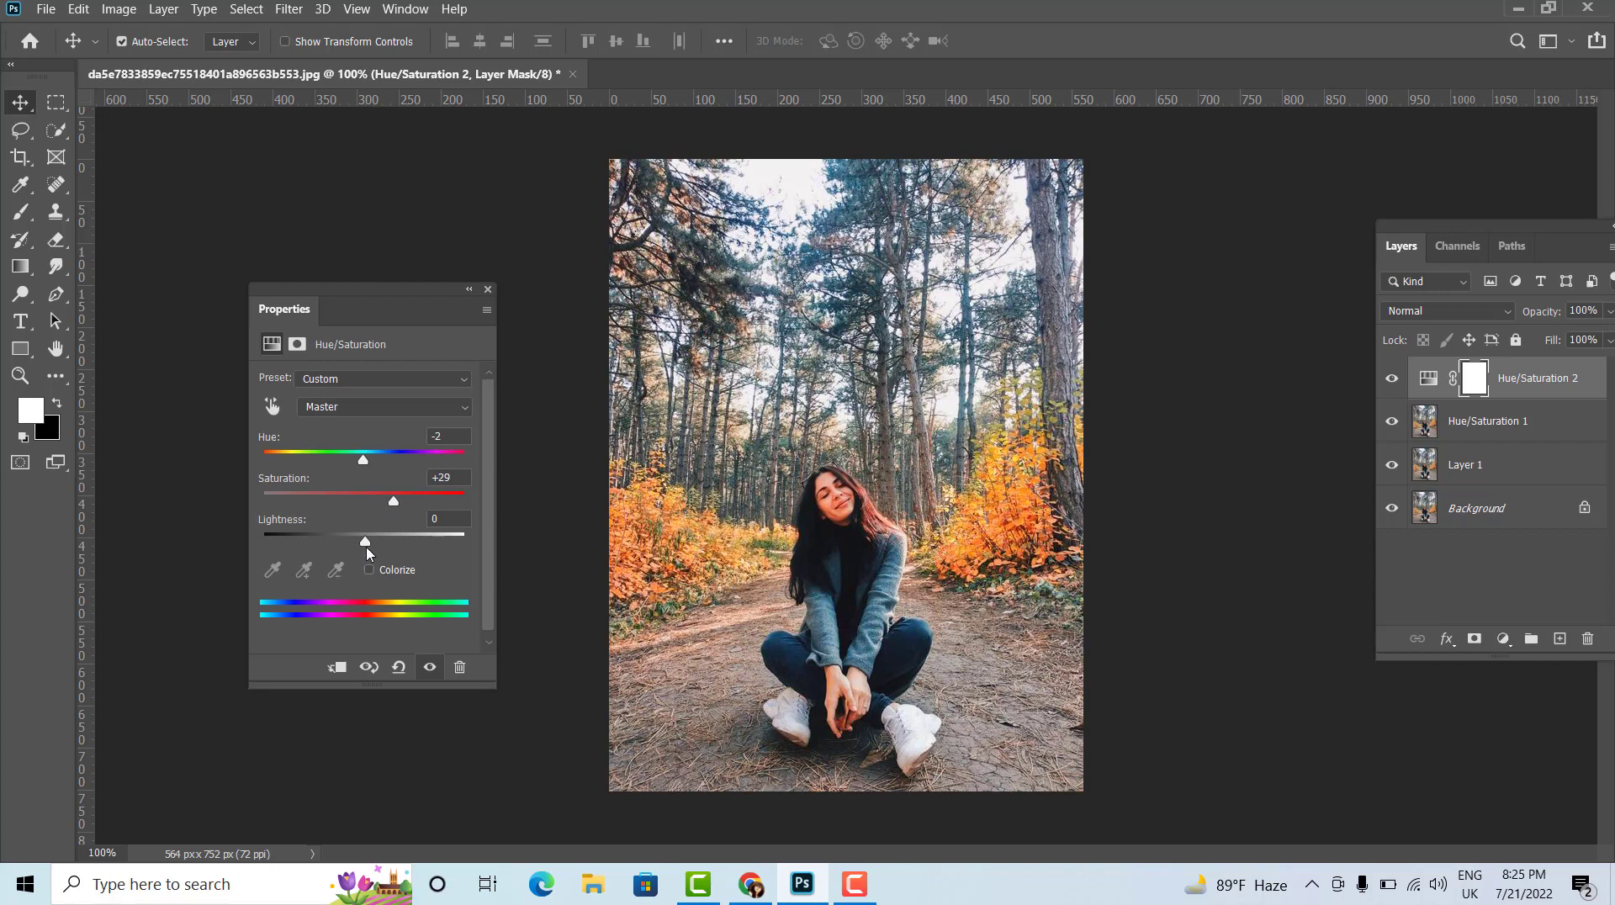
left_click_drag(365, 542, 373, 542)
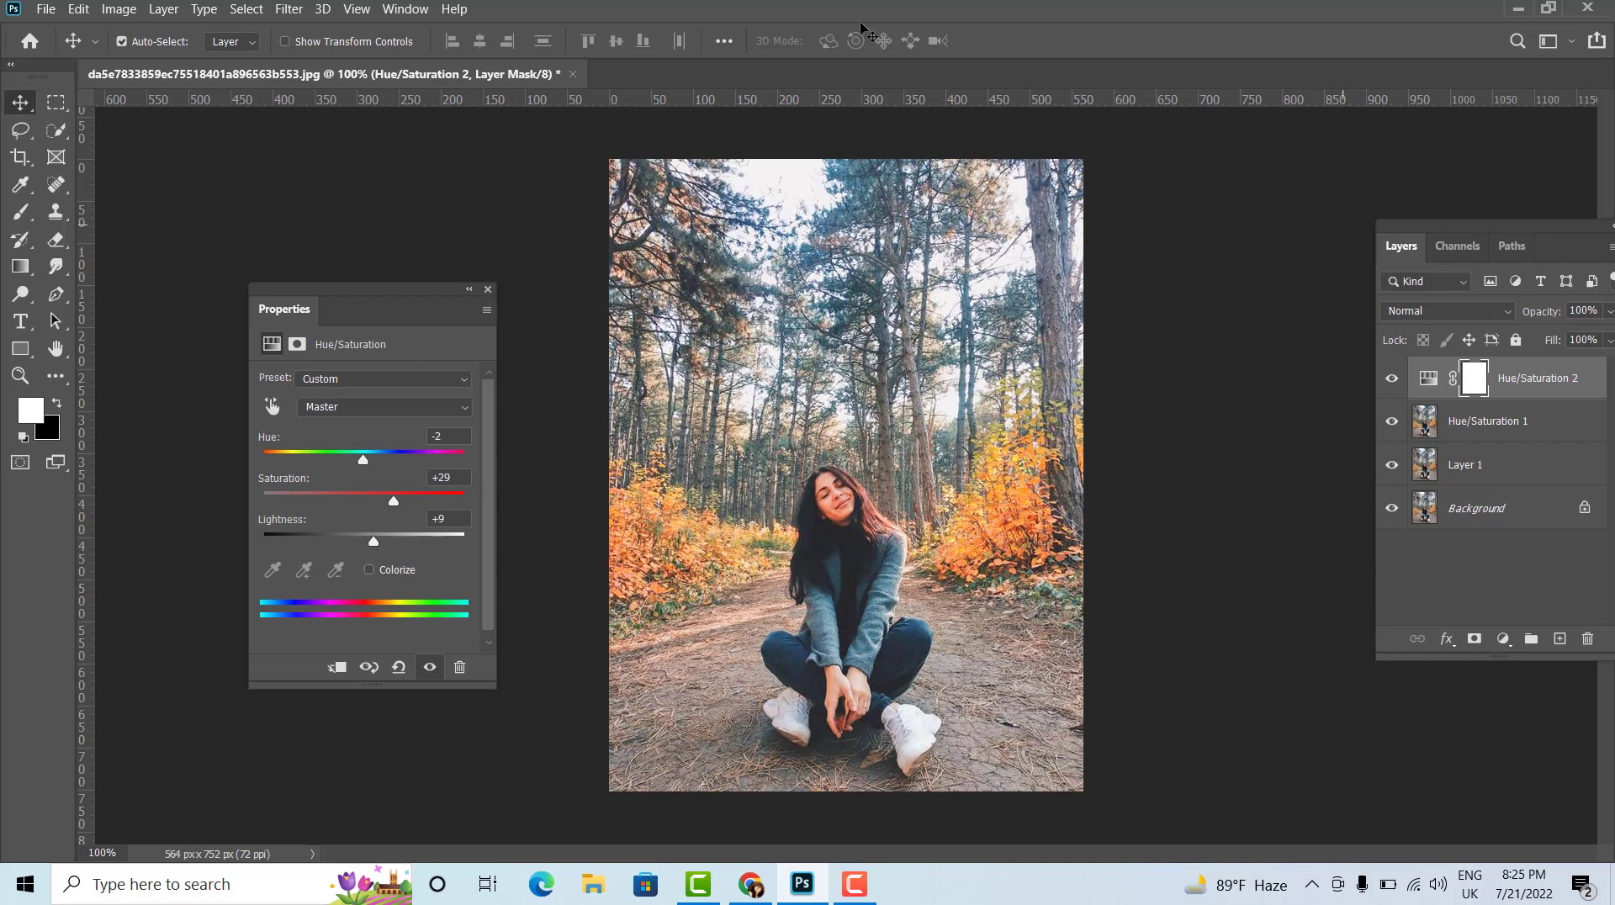
left_click(488, 289)
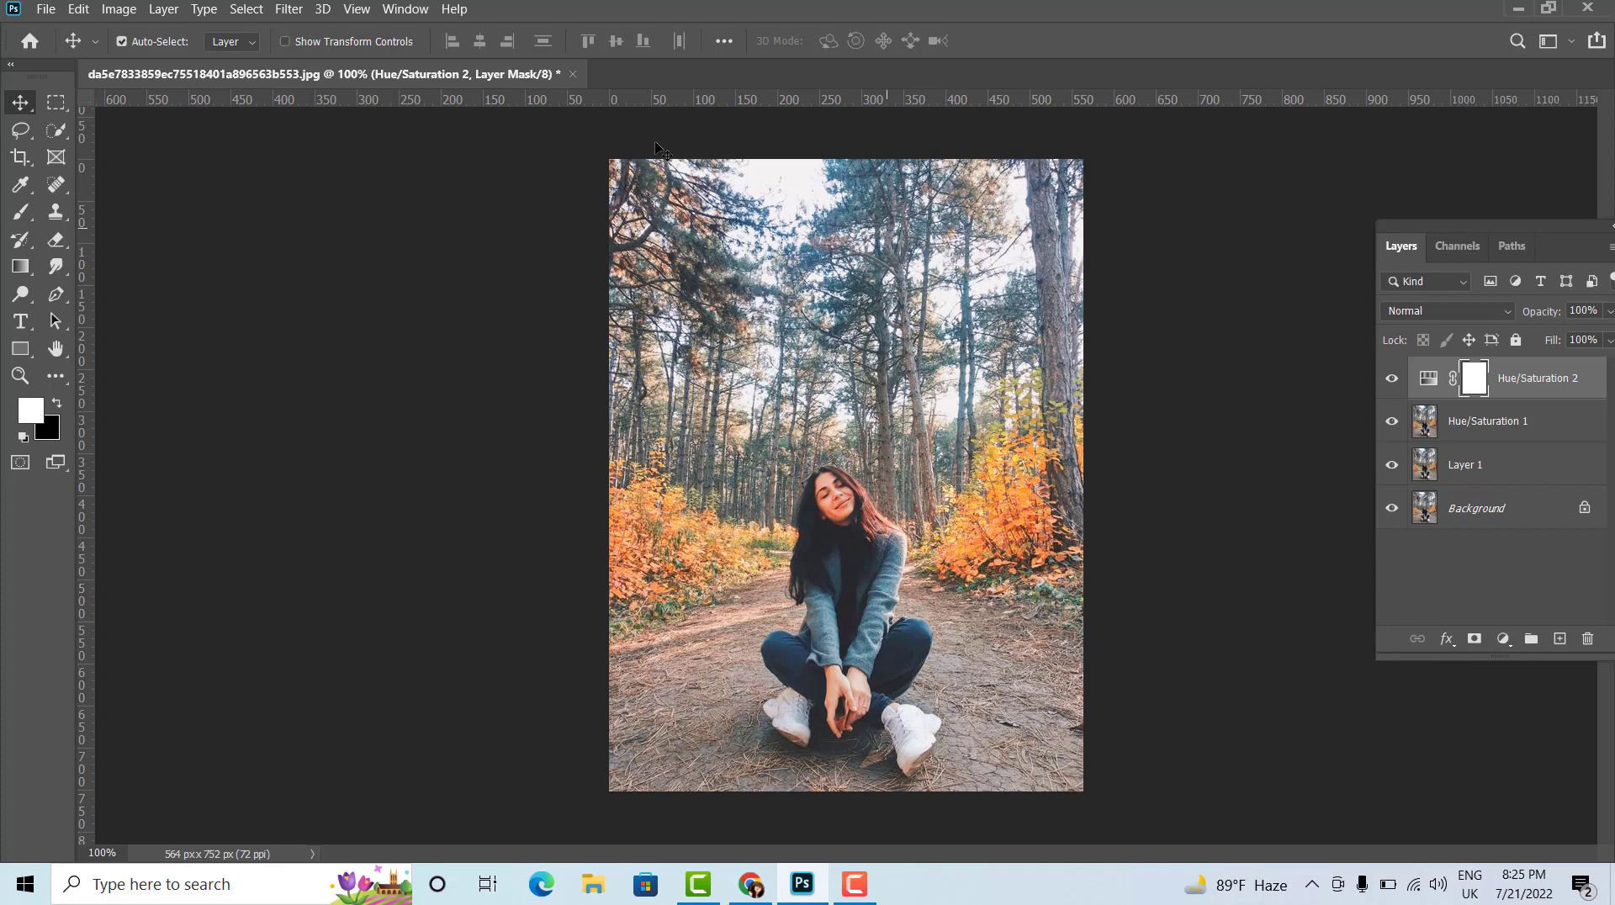
- Apply a Gaussian Blur of about 3.4 pixels radius to the merged layer
left_click(286, 9)
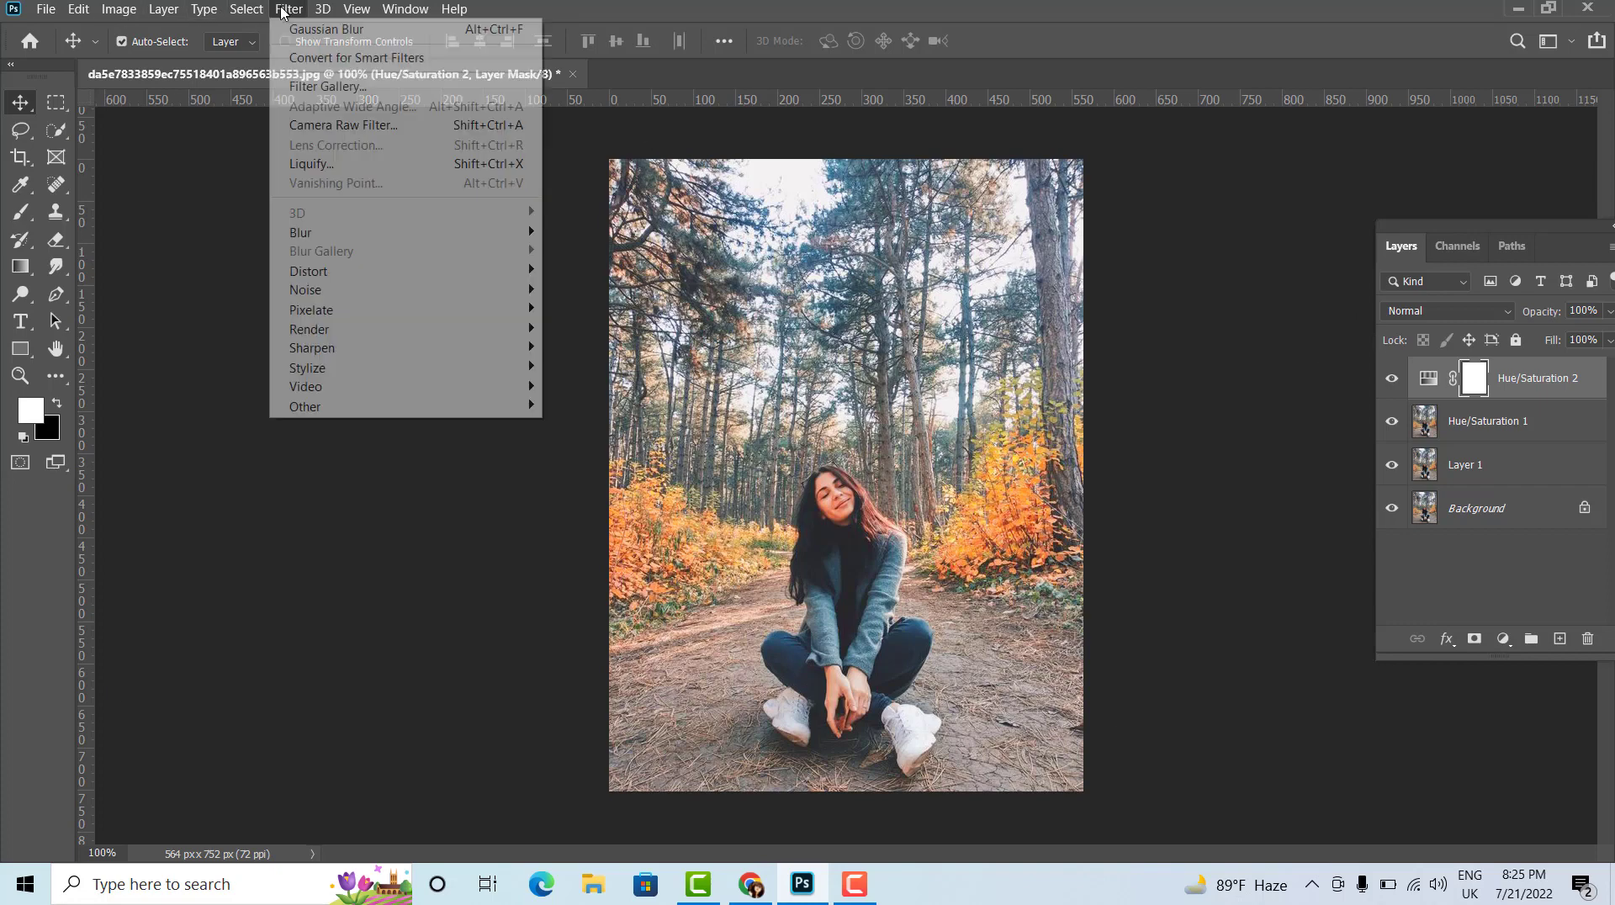
left_click(593, 312)
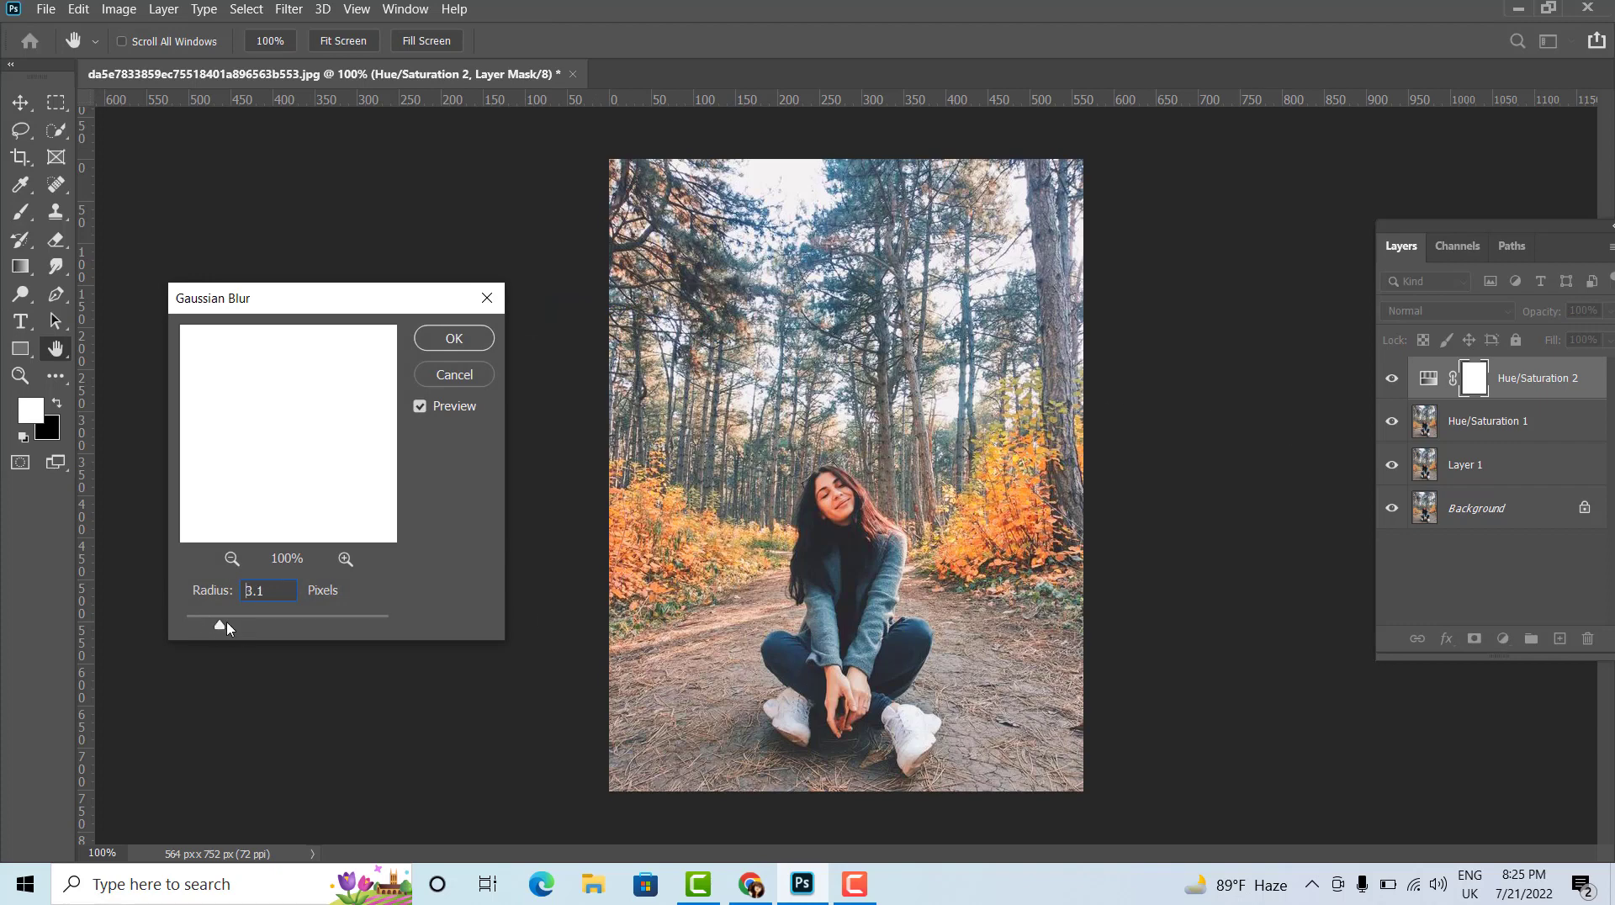
left_click(487, 298)
left_click(1478, 423)
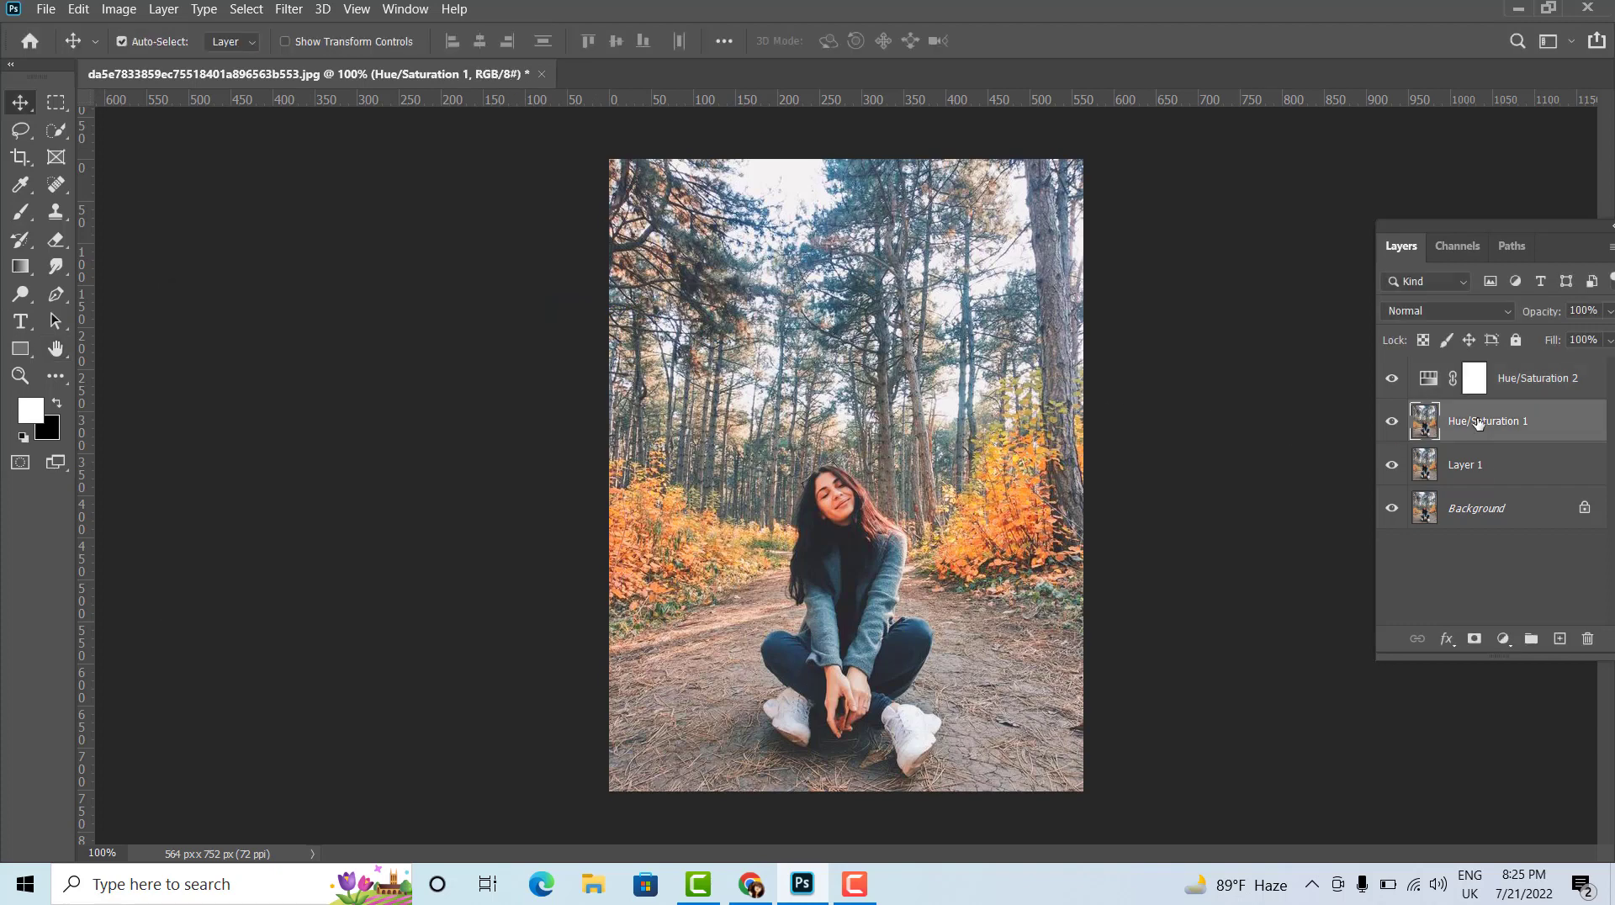
left_click(1478, 473)
left_click(1471, 425)
left_click(289, 9)
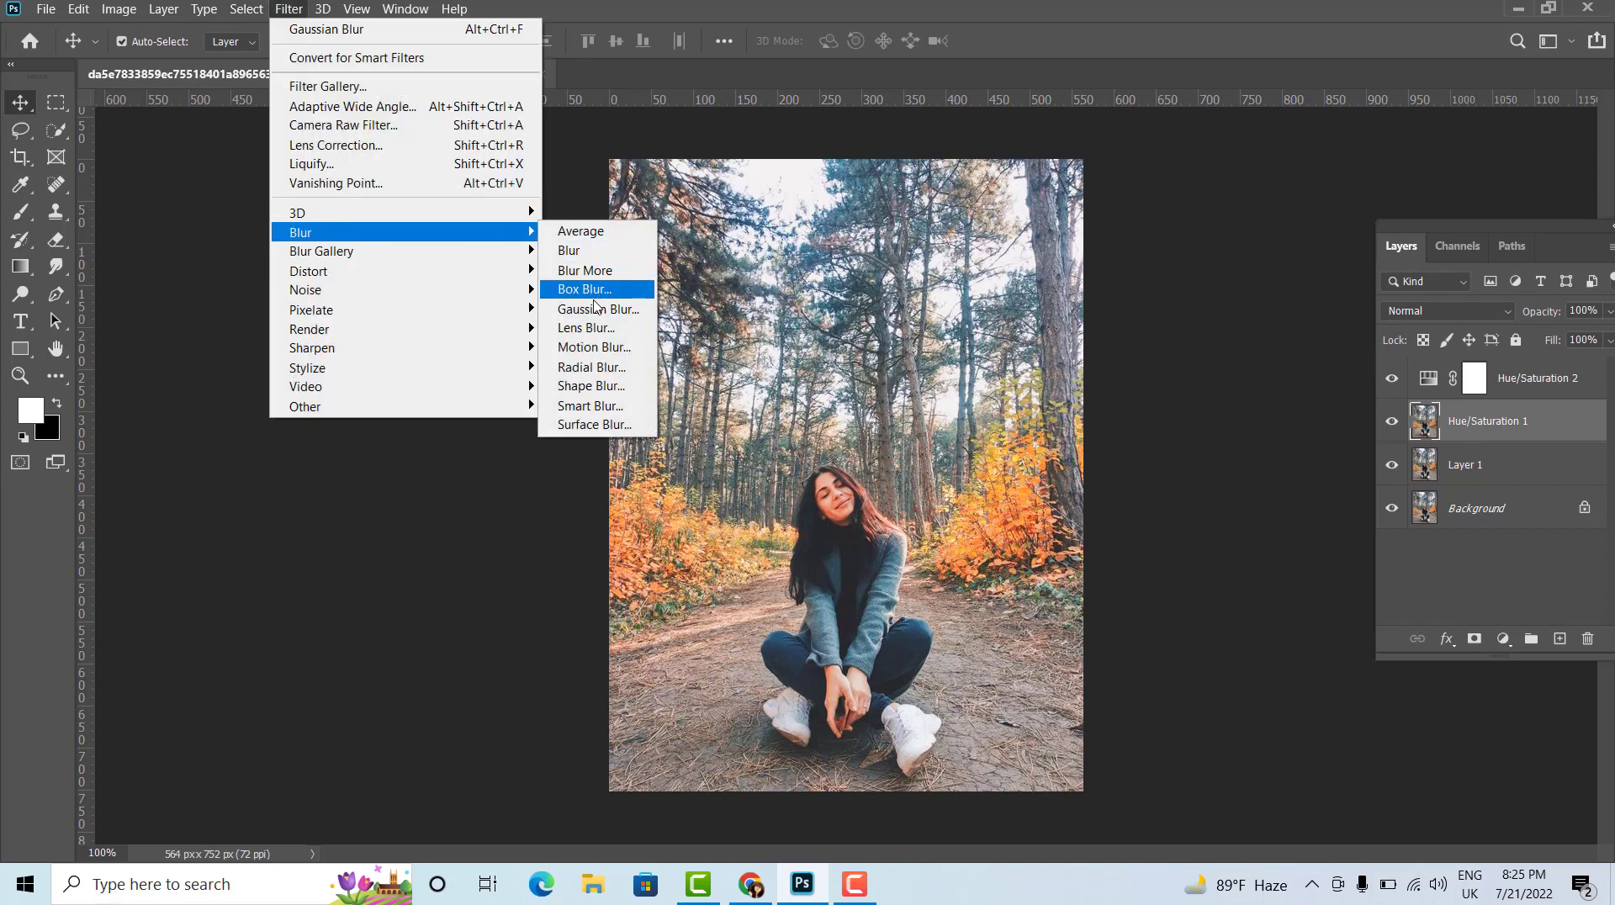
left_click(593, 309)
left_click_drag(209, 630, 227, 632)
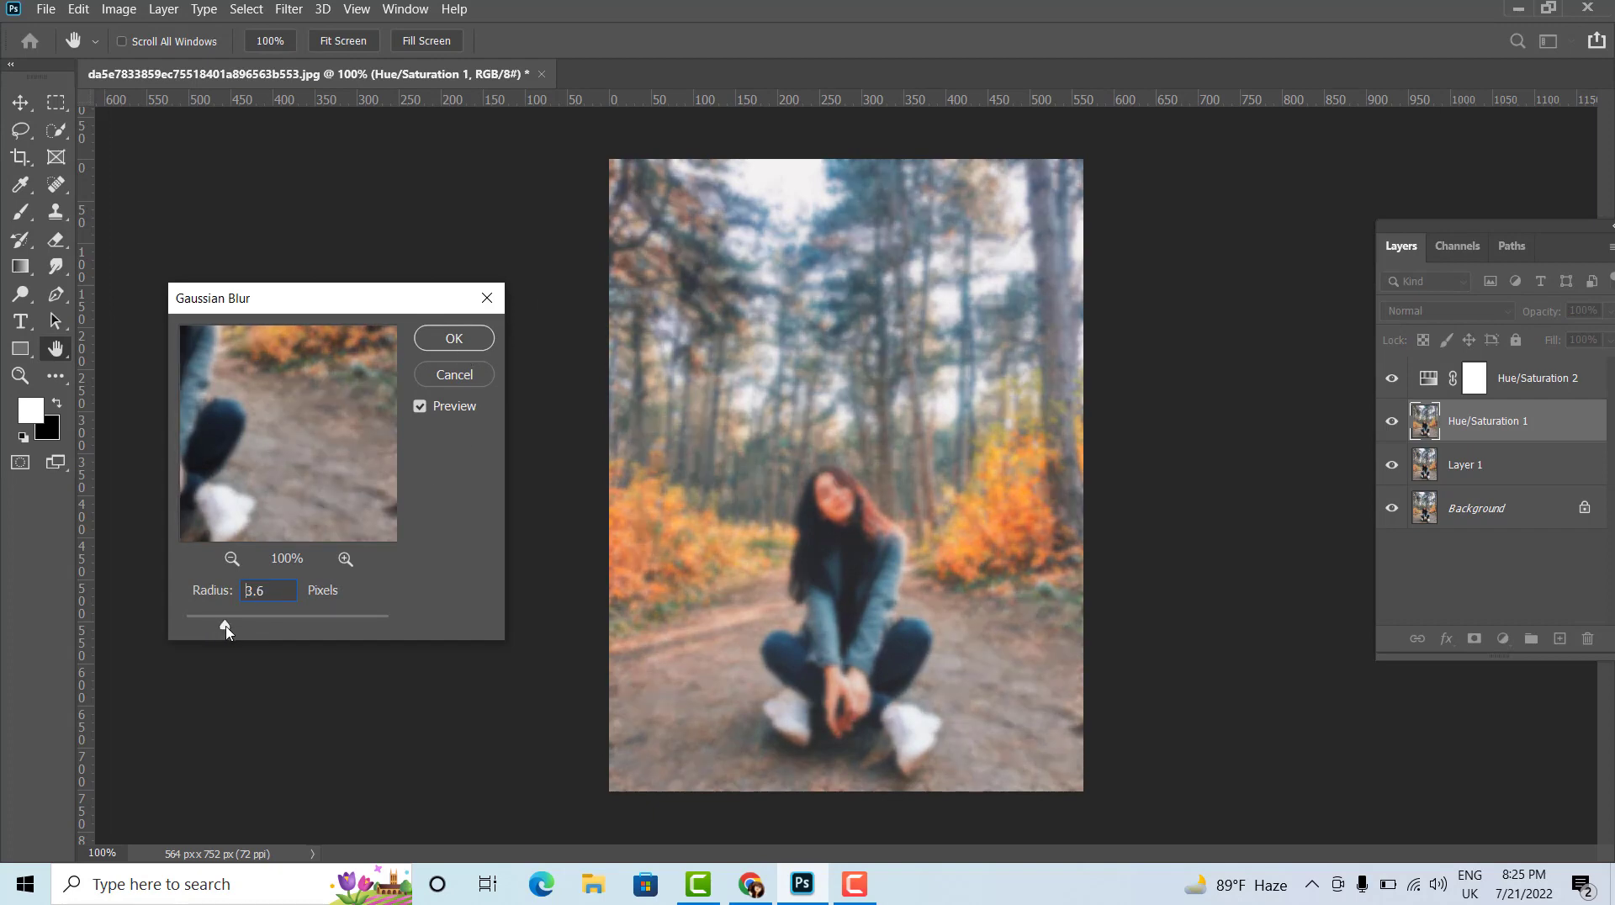
left_click(454, 338)
- Give the Hue/Saturation 1 layer a black mask hiding the blur
left_click(1491, 454)
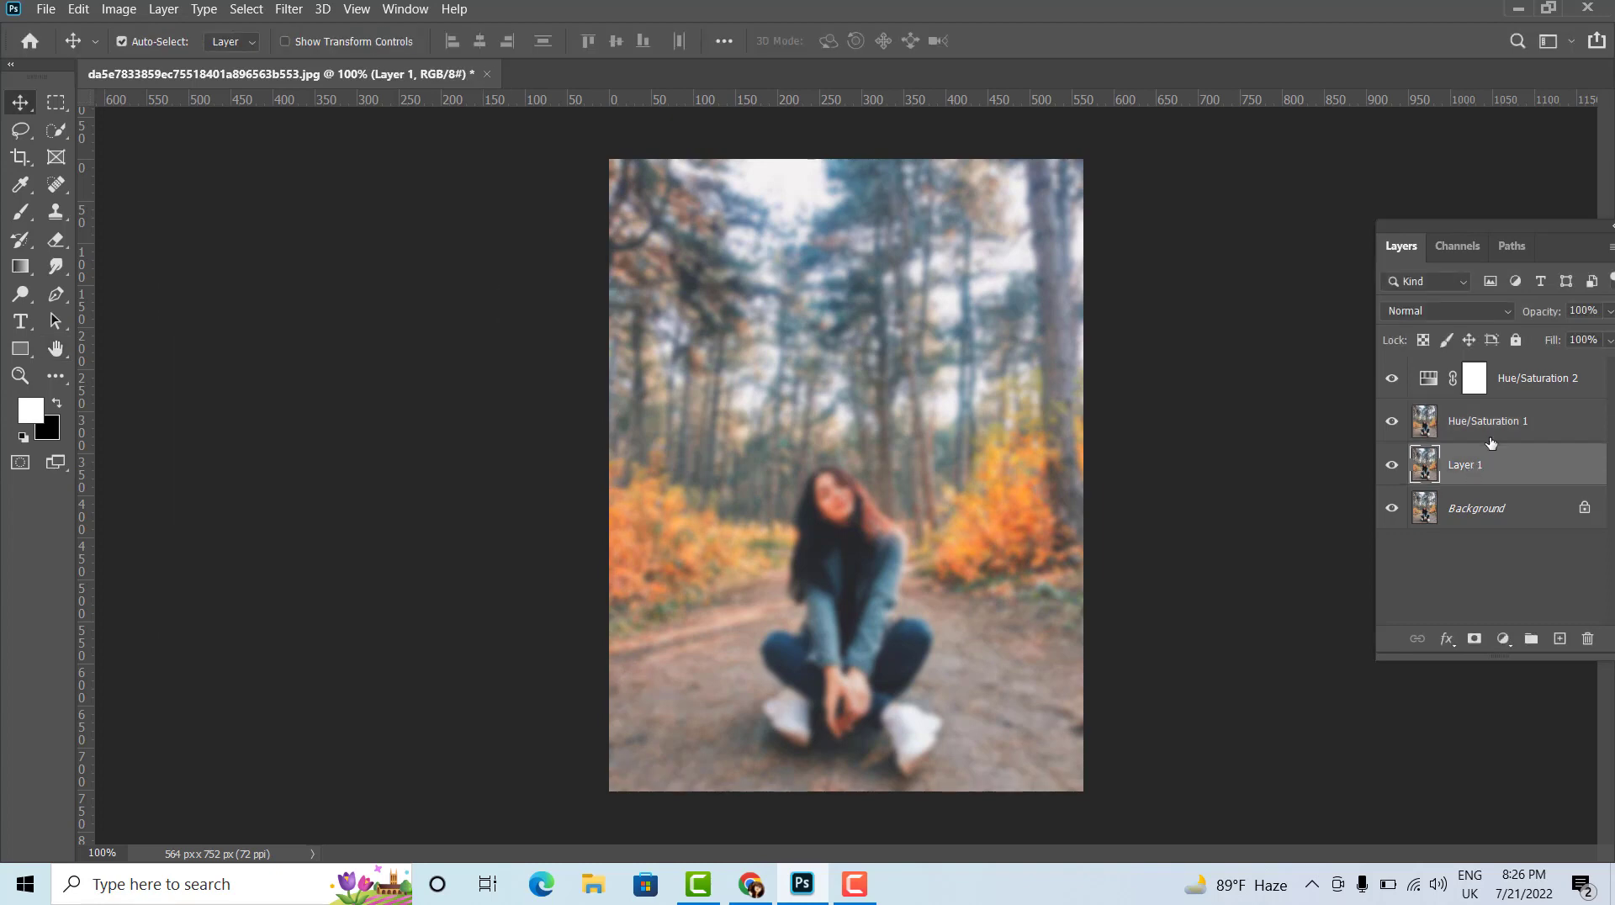
left_click(1486, 431)
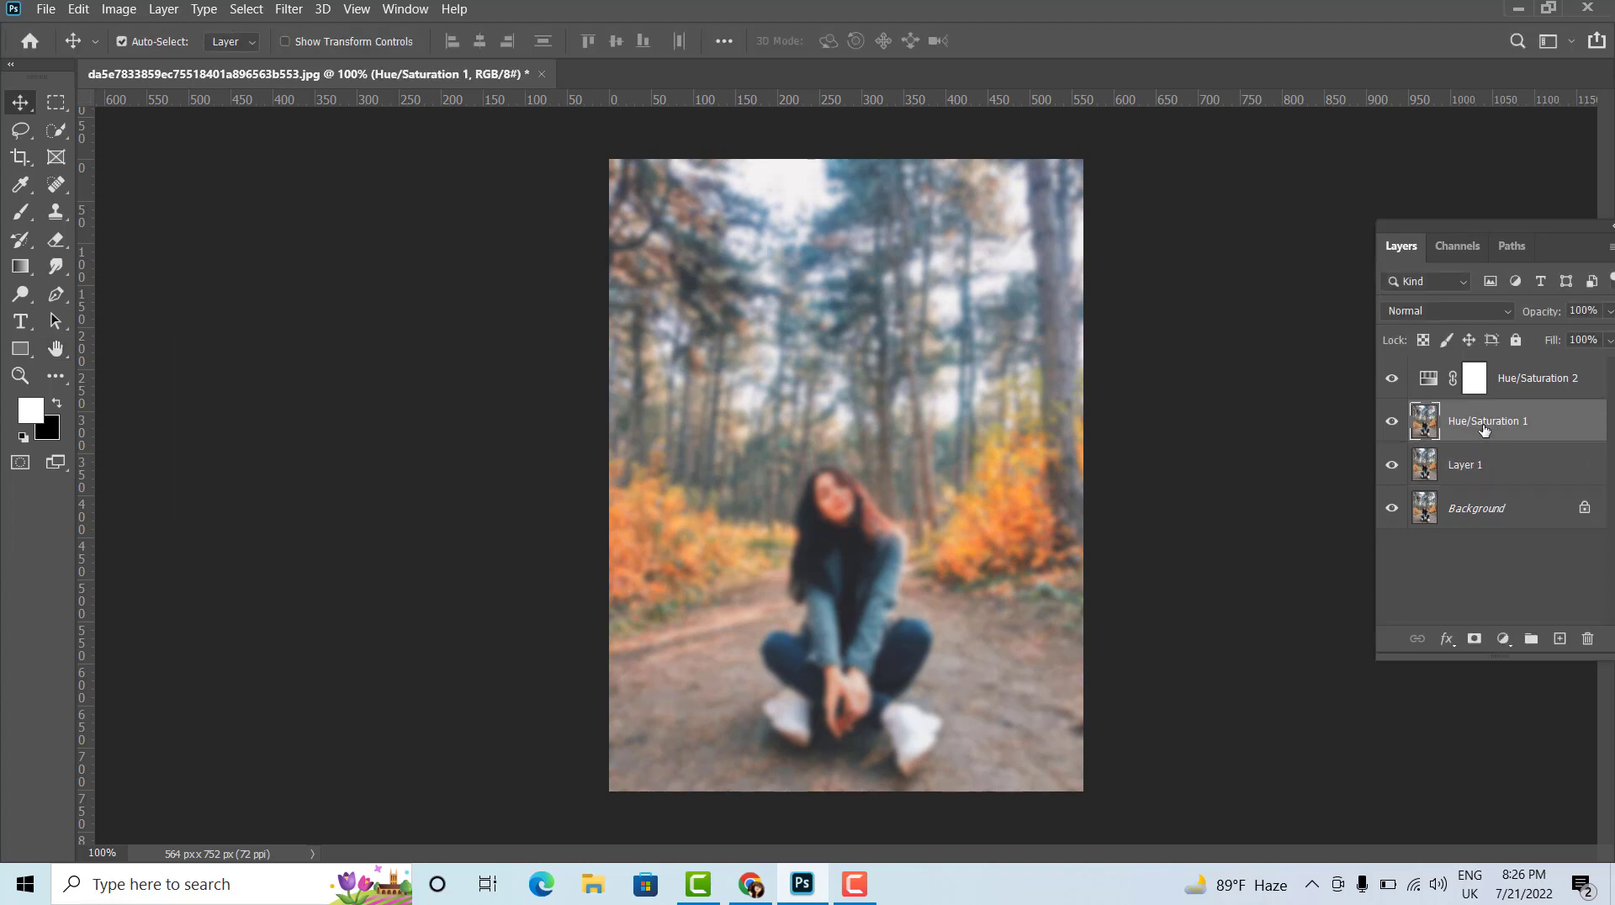
left_click(1474, 639, "alt")
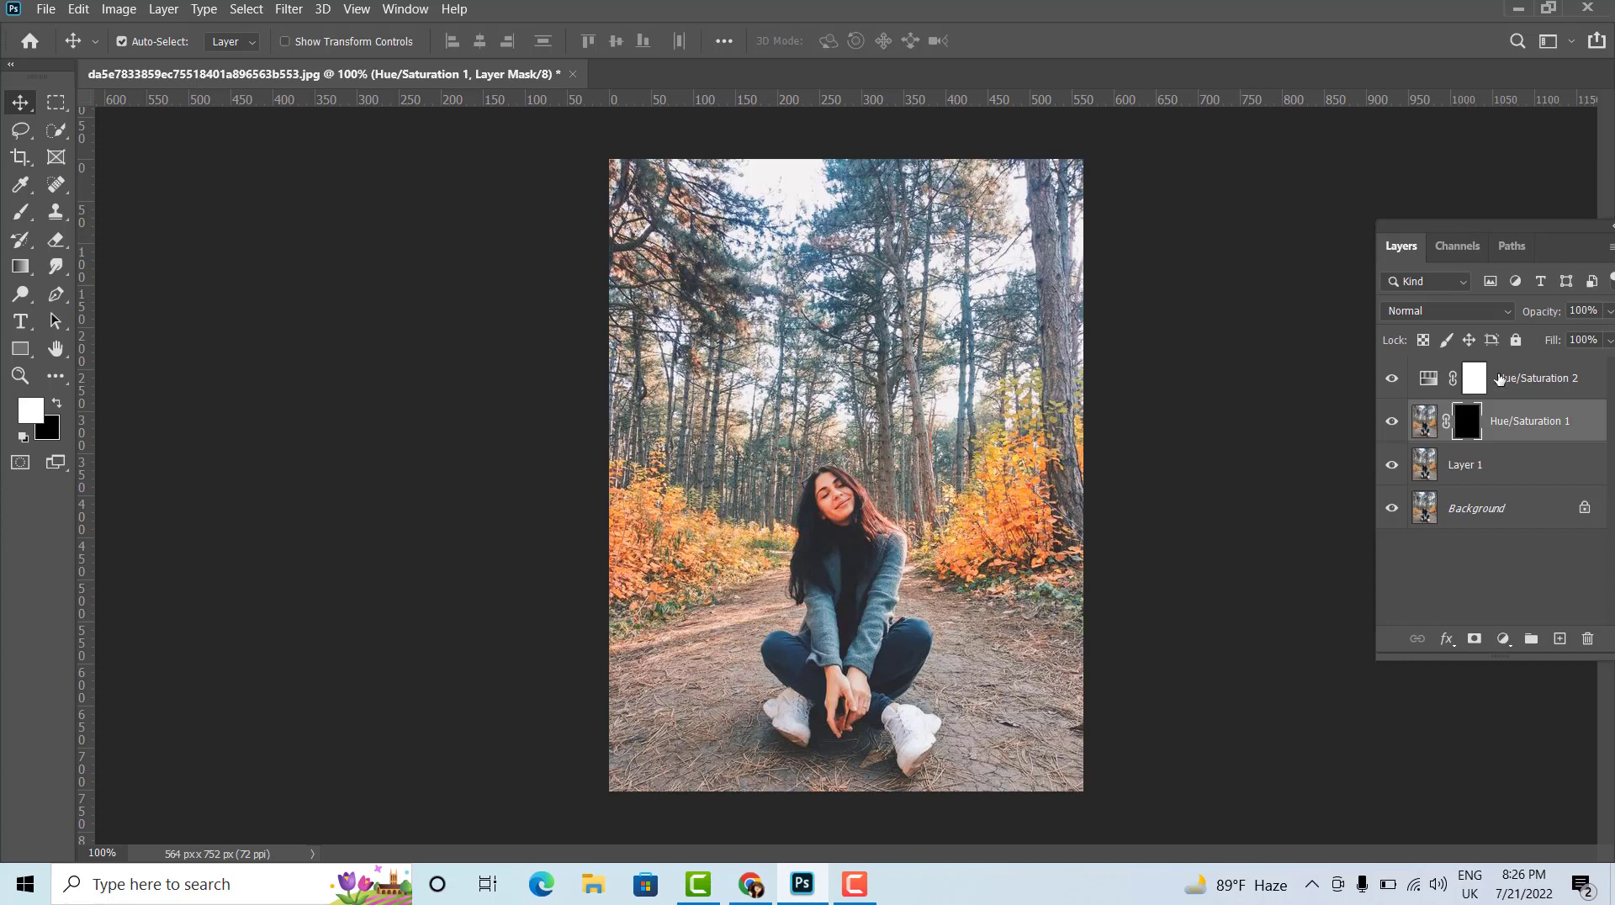
- Undo the mask and merge both Hue/Saturation layers into one
key("ctrl+z")
left_click(1511, 394, "shift")
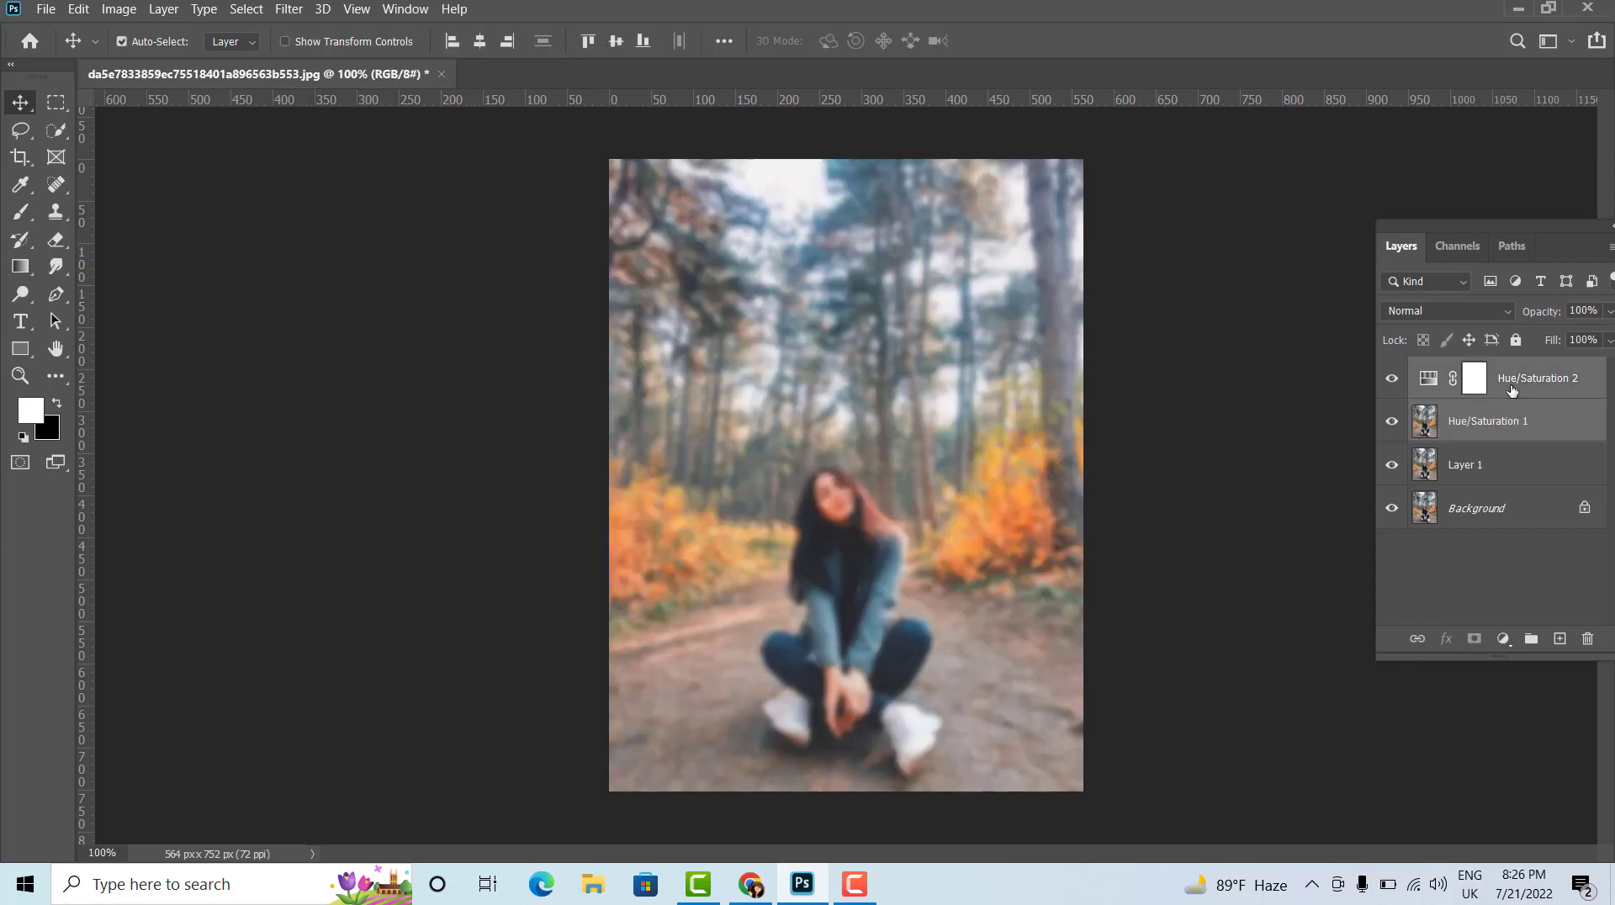
key("ctrl+e")
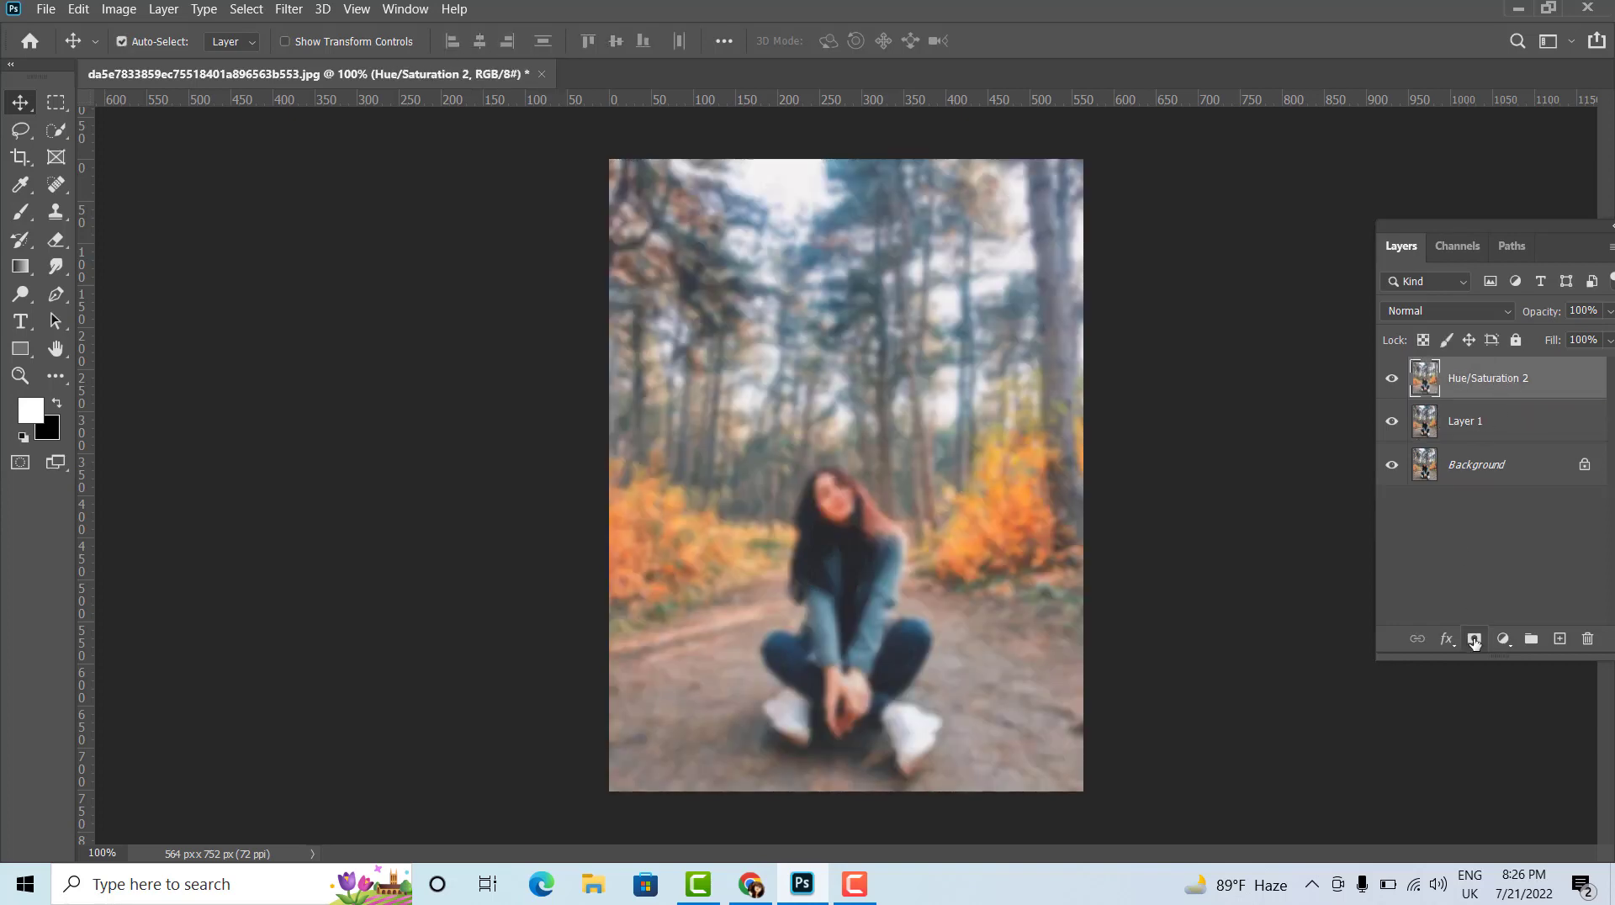
- Try a mask painted across the top with the Brush, then undo back to no mask
left_click(1474, 640, "alt")
key("ctrl")
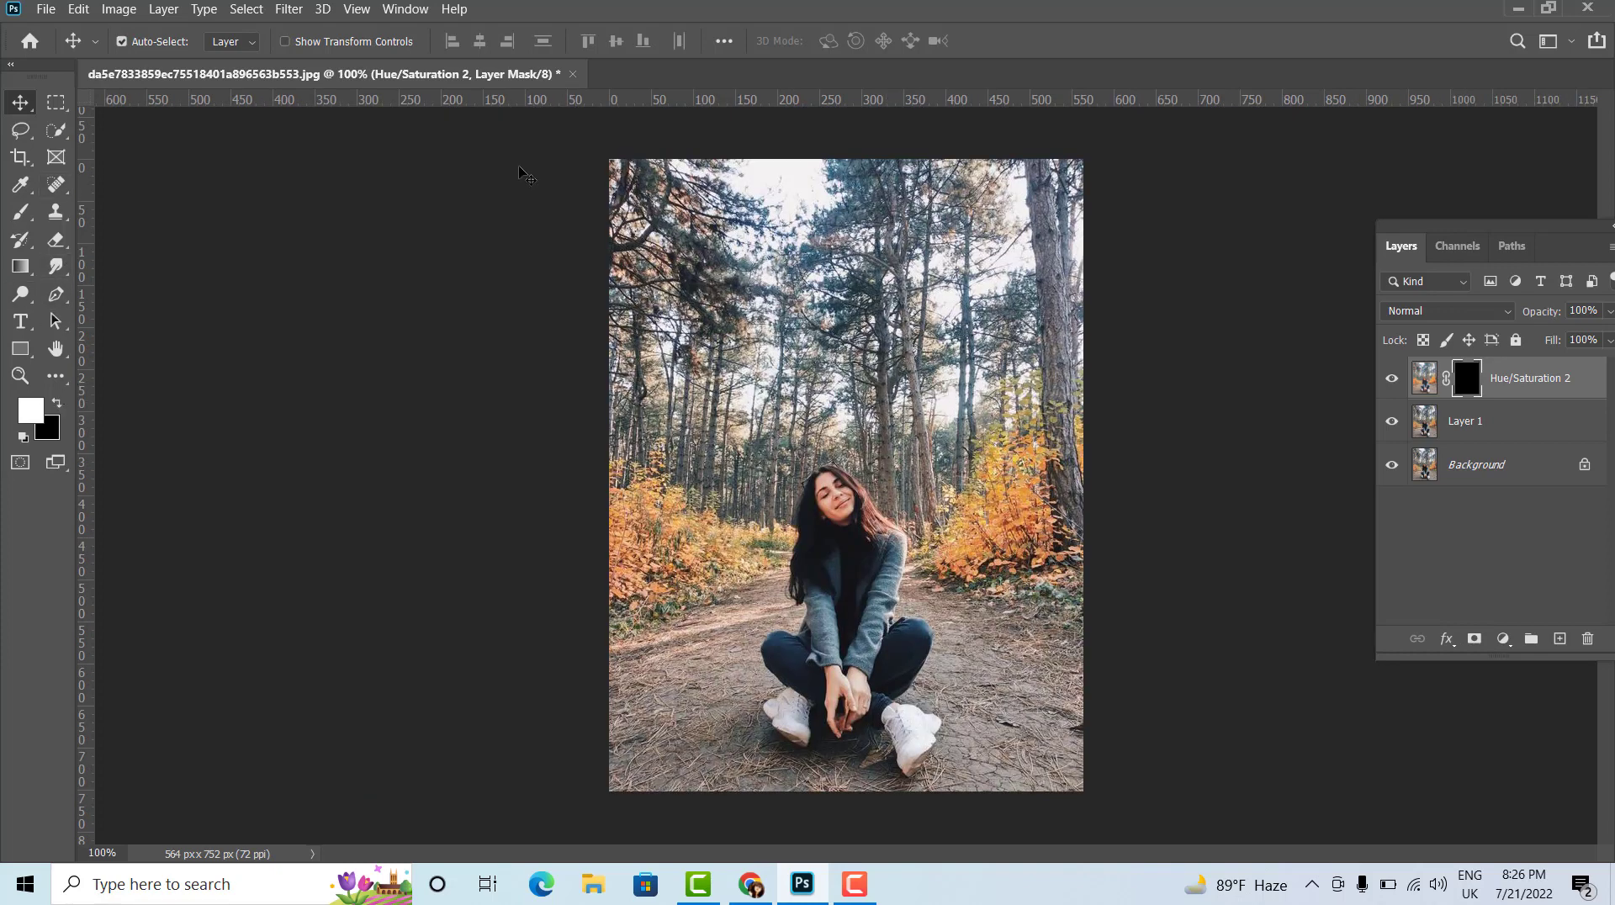
left_click_drag(21, 211, 76, 216)
left_click(75, 216)
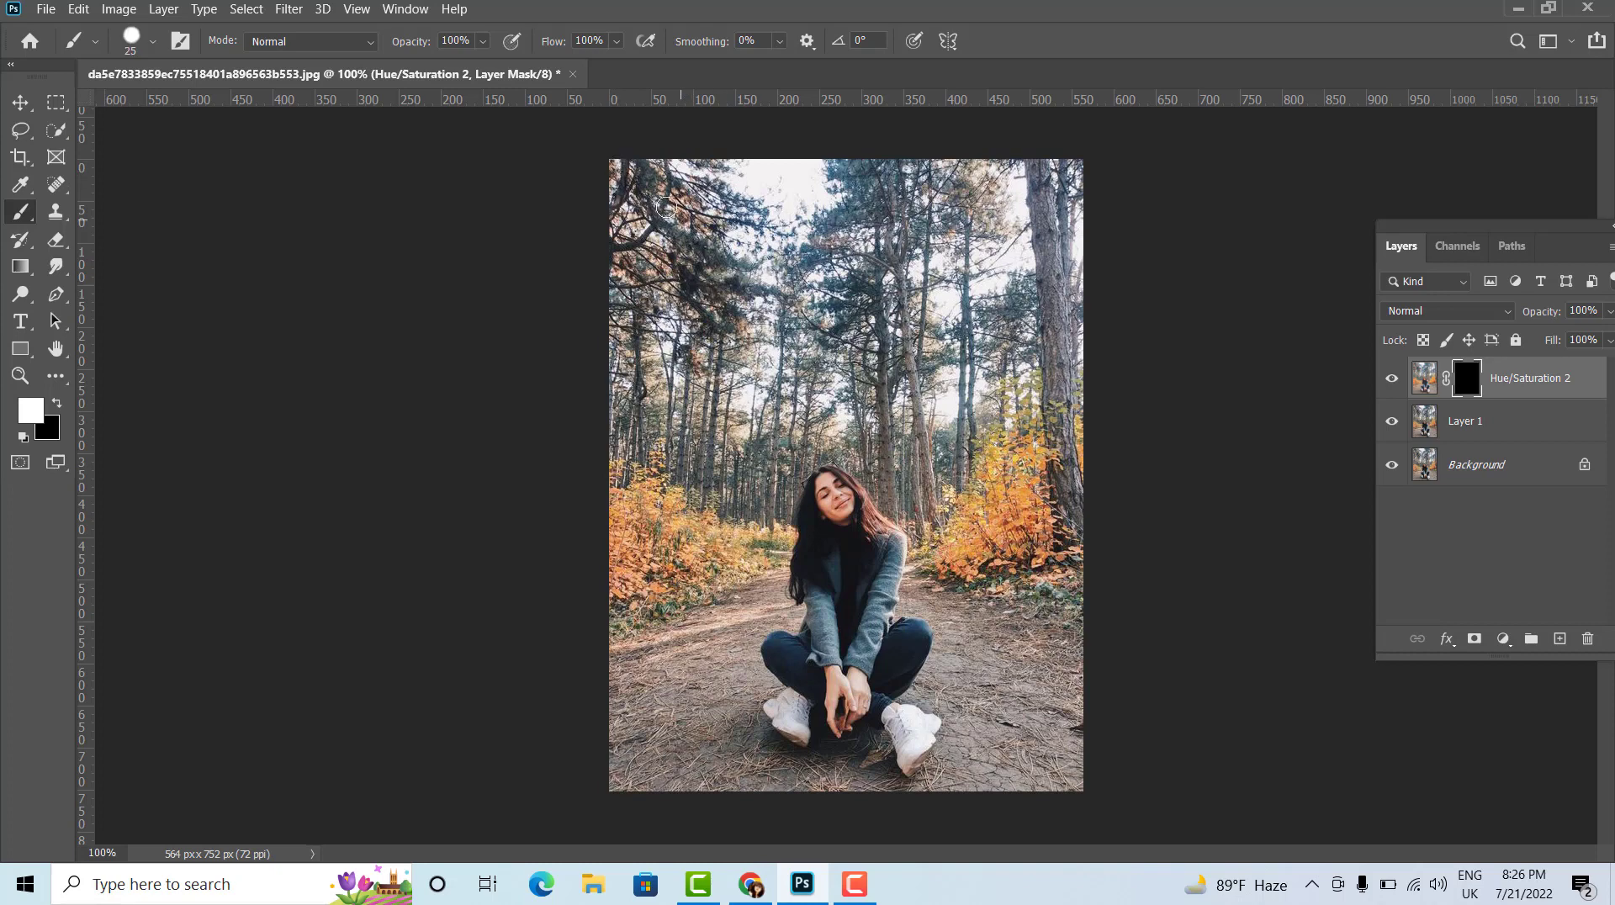
mouse_move(646, 186)
left_mouse_down()
mouse_move(723, 233)
mouse_move(958, 198)
mouse_move(631, 241)
left_mouse_up()
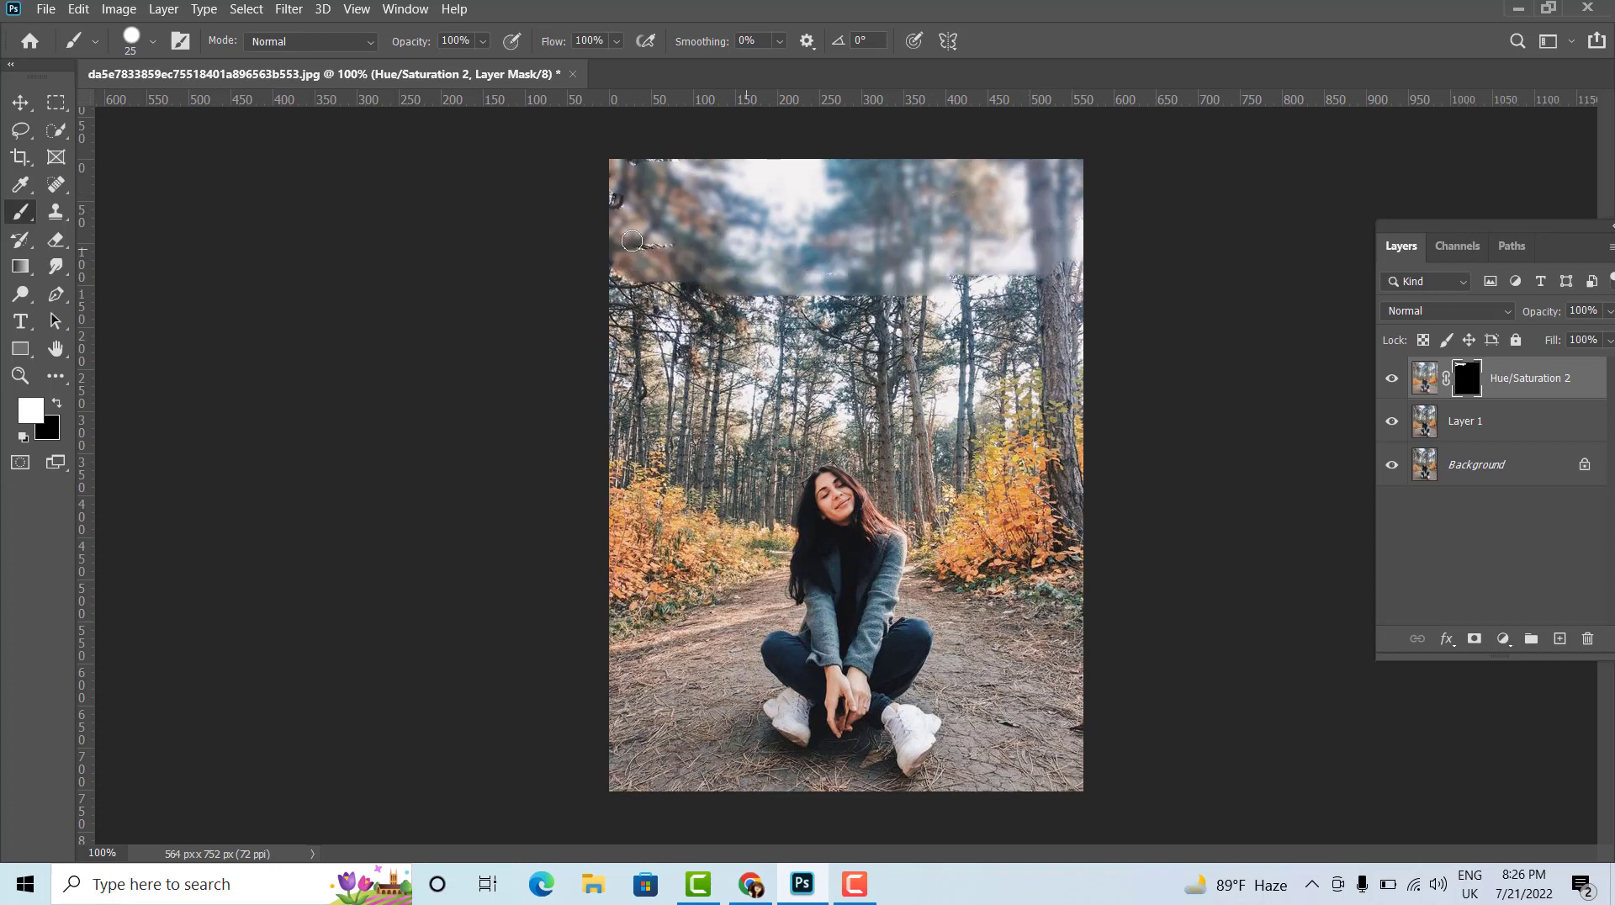
mouse_move(647, 170)
left_mouse_down()
mouse_move(1017, 385)
mouse_move(1088, 342)
mouse_move(1010, 303)
mouse_move(1121, 400)
mouse_move(996, 474)
mouse_move(1062, 485)
left_mouse_up()
key("ctrl+BackSpace")
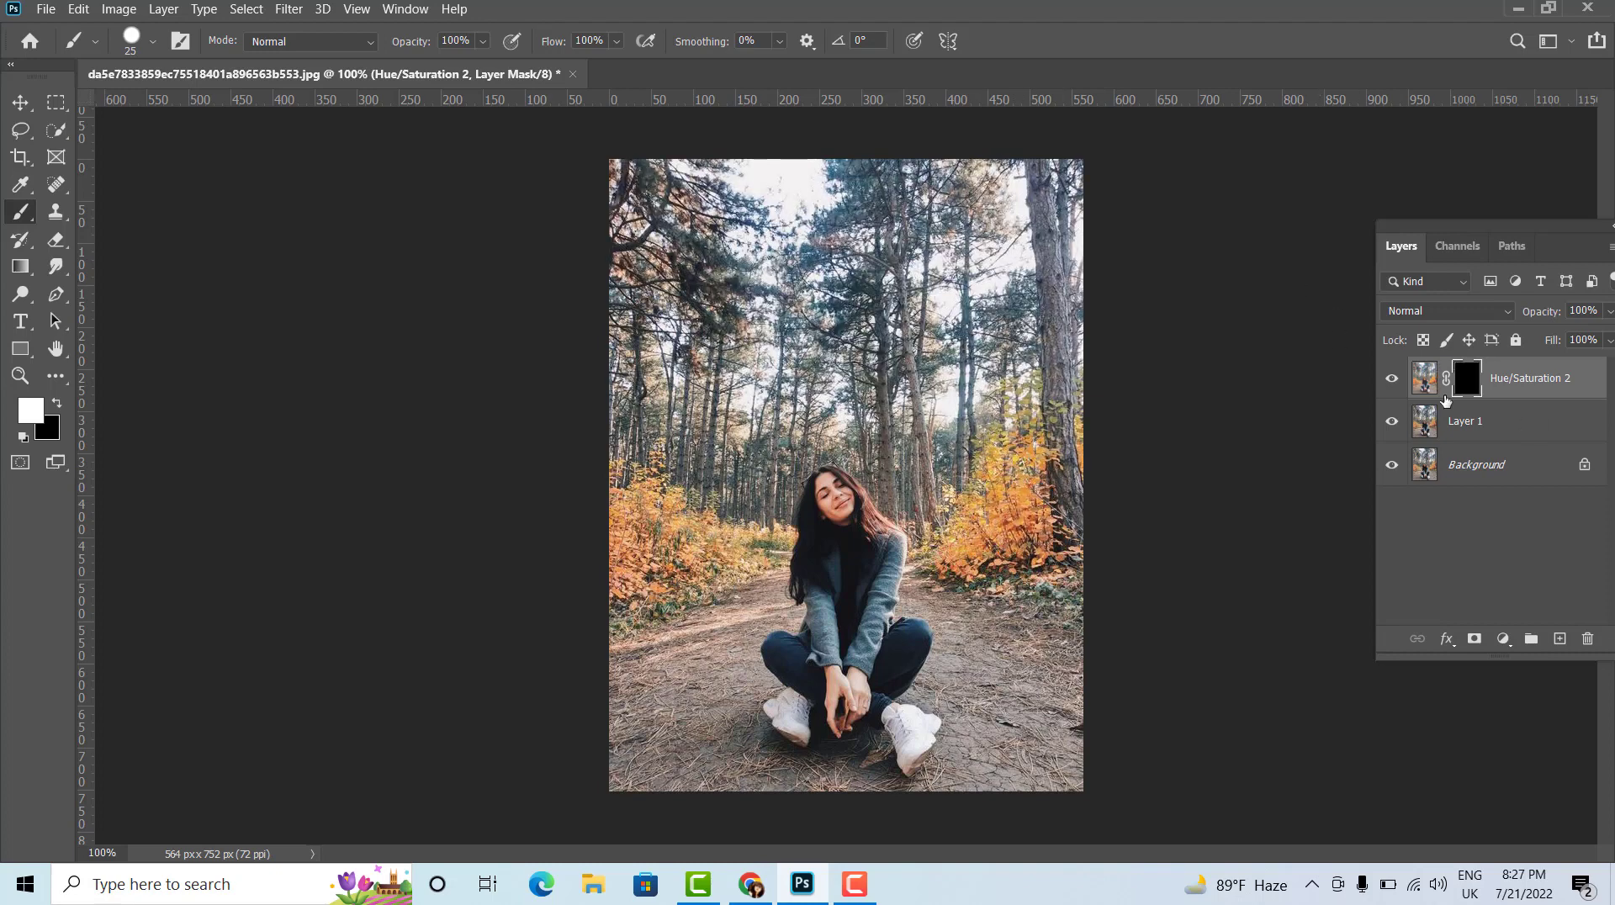
key("ctrl+z")
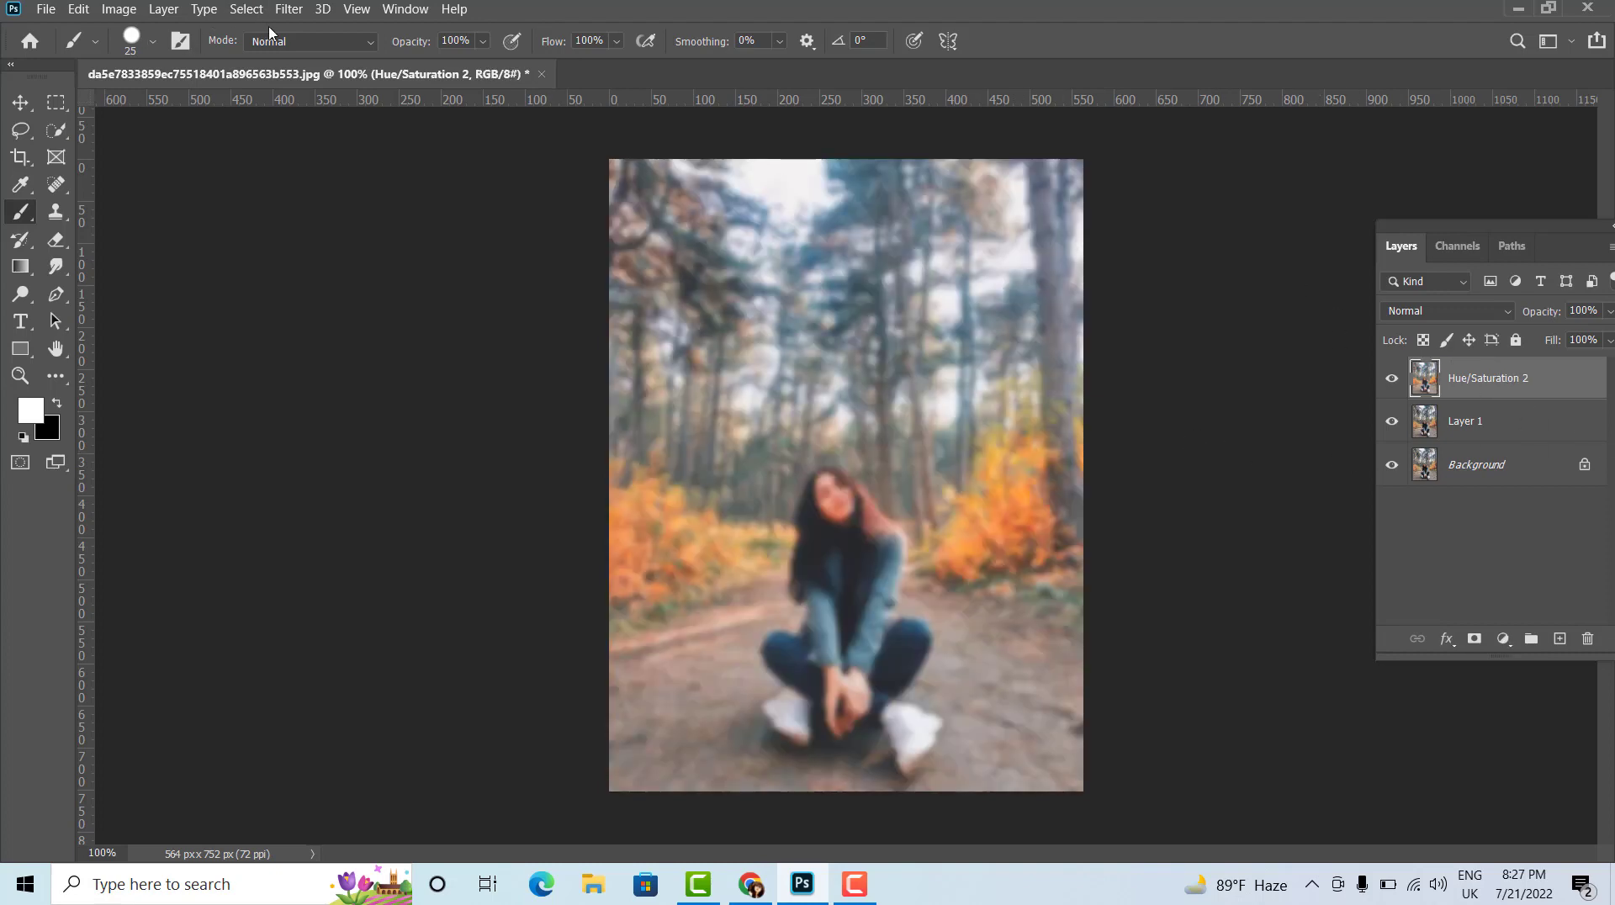
- Apply a Camera Raw Filter with Temperature +19 and Exposure lowered to -0.30
left_click(289, 8)
left_click(345, 120)
mouse_move(1229, 326)
left_mouse_down()
mouse_move(1245, 327)
mouse_move(1225, 353)
mouse_move(1249, 329)
left_mouse_up()
left_click_drag(1228, 406, 1224, 407)
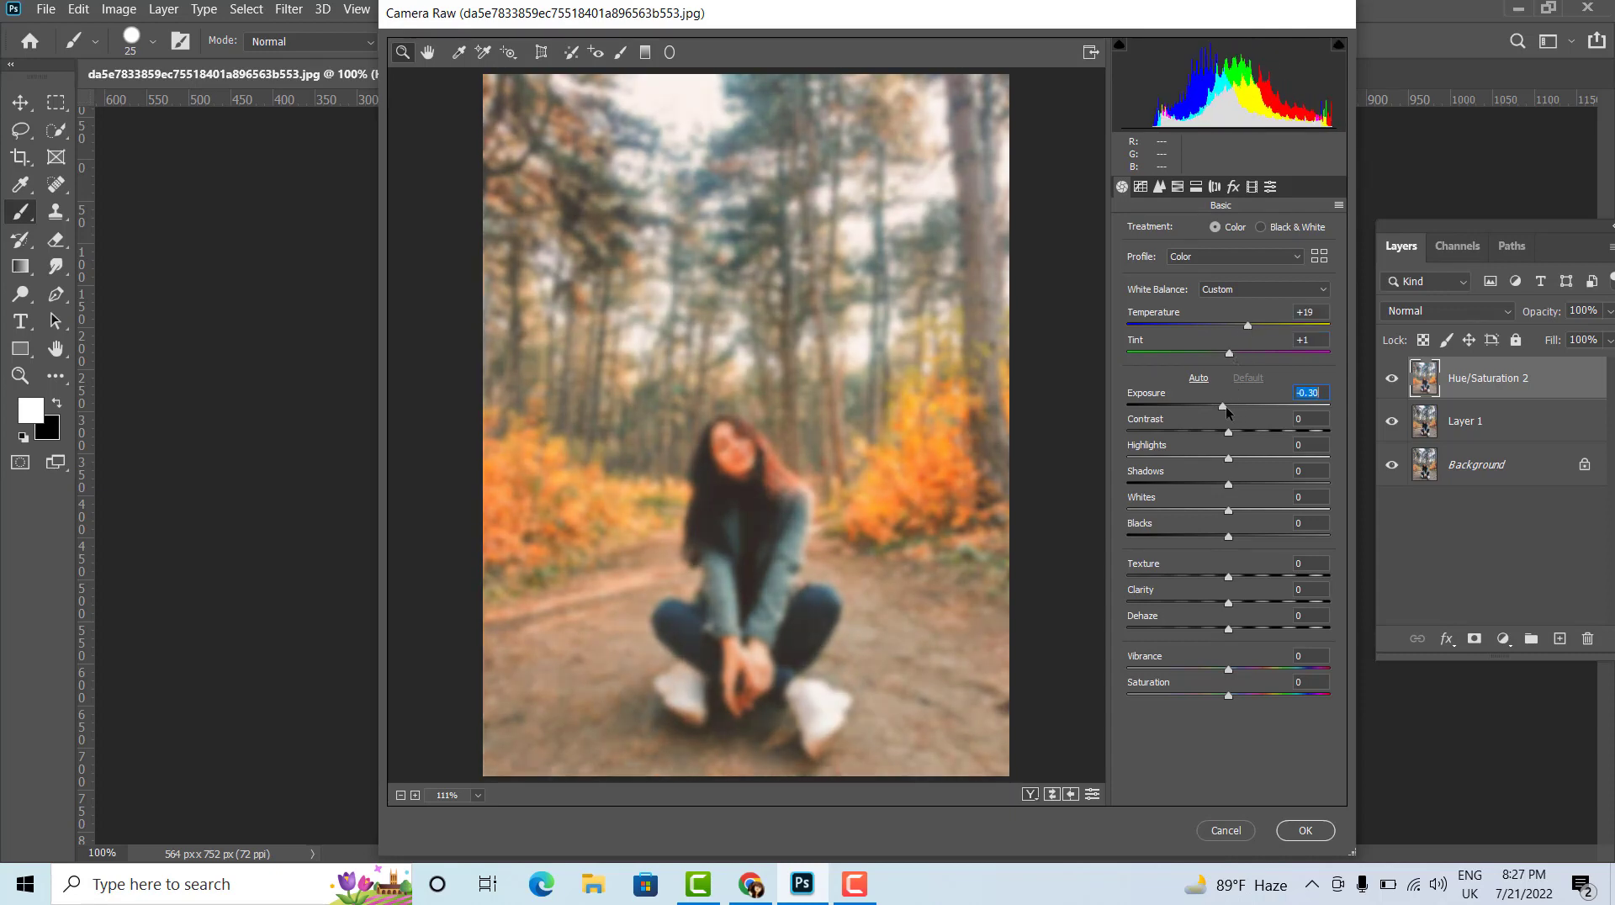
left_click(1301, 837)
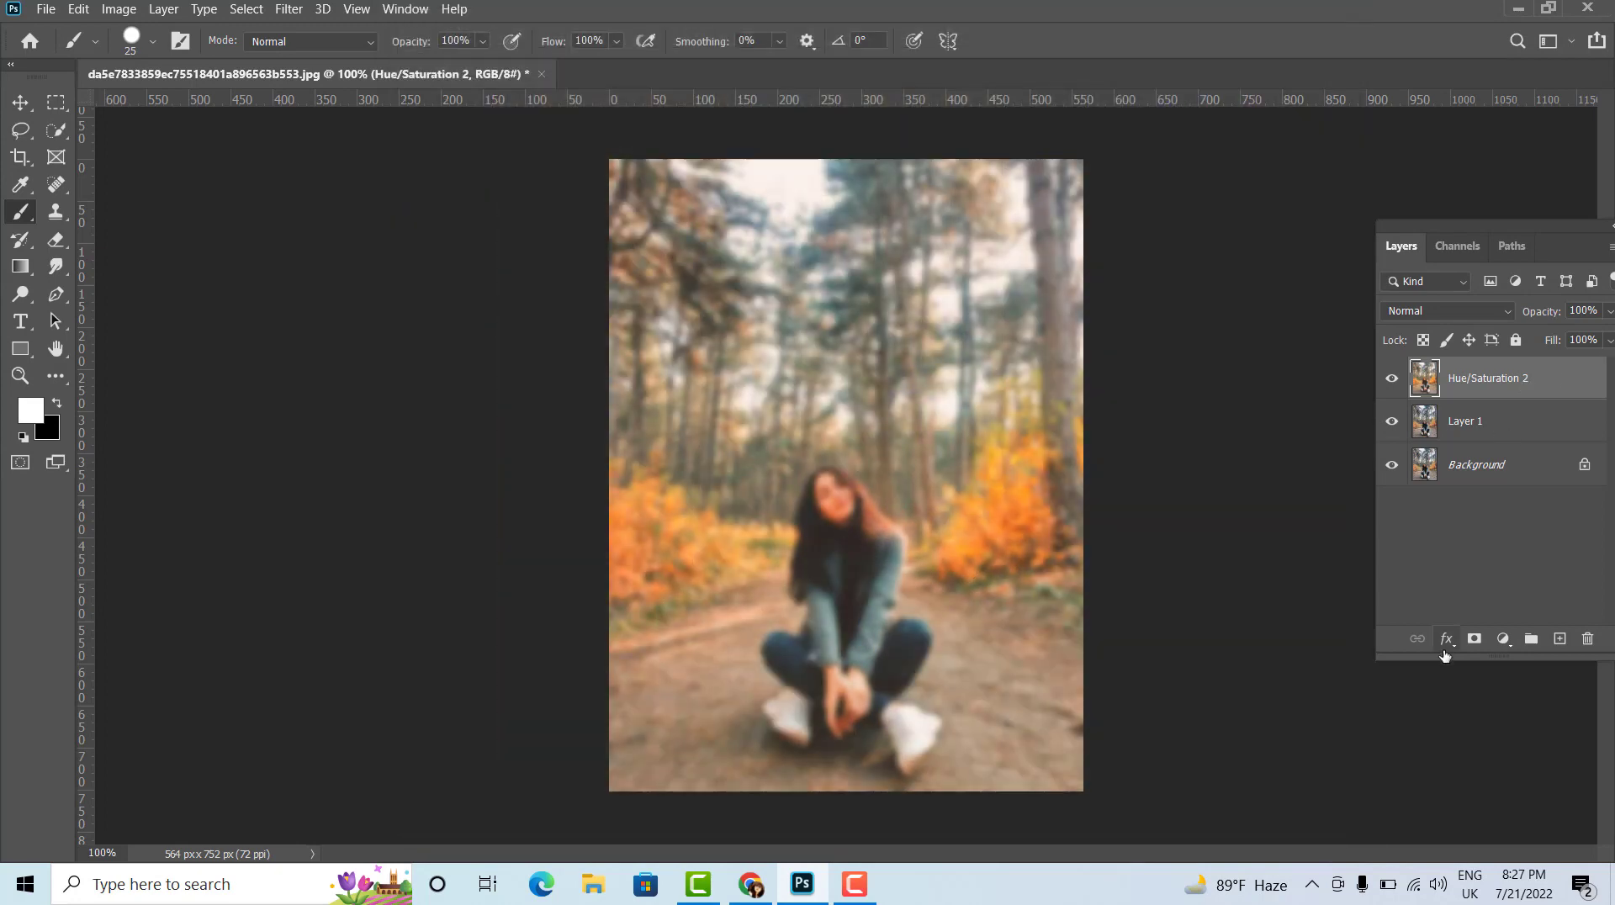
- Add a black mask and paint blur over the treetops, right-side foliage and path
left_click(1473, 638, "alt")
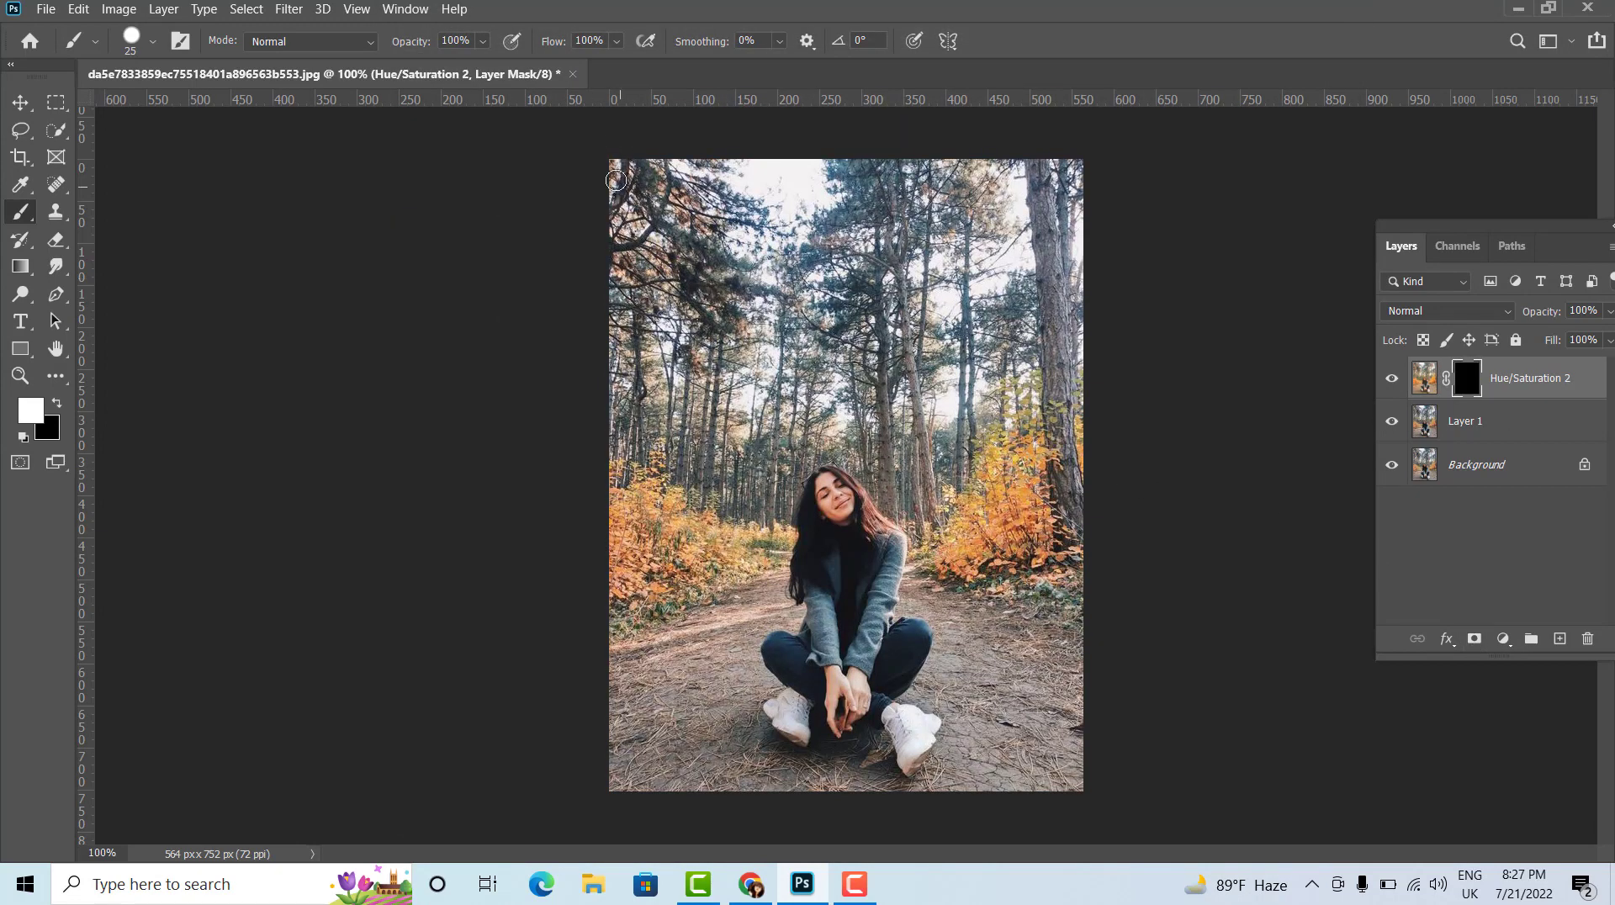
mouse_move(615, 180)
left_mouse_down()
mouse_move(829, 261)
mouse_move(1037, 376)
mouse_move(1034, 201)
mouse_move(833, 175)
mouse_move(637, 295)
mouse_move(639, 252)
mouse_move(644, 404)
mouse_move(748, 343)
left_mouse_up()
key("]")
mouse_move(1051, 331)
left_mouse_down()
mouse_move(1038, 505)
mouse_move(1060, 546)
mouse_move(1056, 622)
mouse_move(985, 378)
mouse_move(934, 471)
mouse_move(1030, 740)
mouse_move(1025, 613)
left_mouse_up()
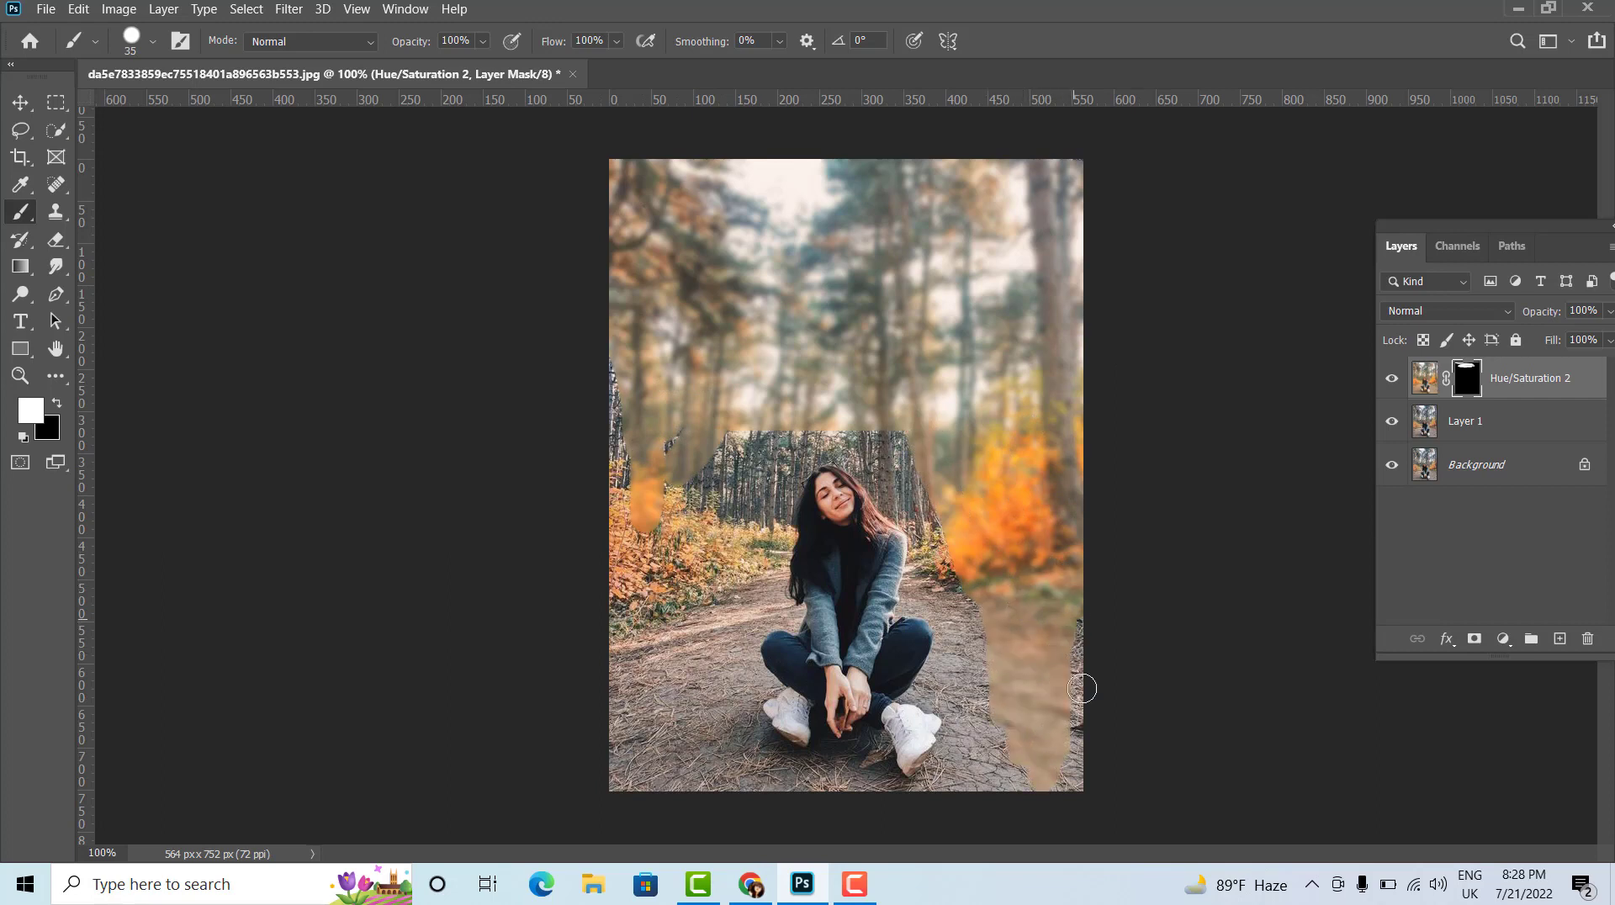
mouse_move(1082, 689)
left_mouse_down()
mouse_move(1064, 782)
mouse_move(967, 723)
mouse_move(950, 743)
mouse_move(967, 581)
mouse_move(908, 467)
mouse_move(673, 480)
mouse_move(652, 417)
mouse_move(618, 547)
mouse_move(631, 740)
mouse_move(664, 783)
mouse_move(728, 802)
mouse_move(573, 779)
mouse_move(690, 732)
mouse_move(698, 547)
mouse_move(731, 542)
mouse_move(740, 471)
mouse_move(727, 795)
mouse_move(829, 784)
mouse_move(740, 791)
left_mouse_up()
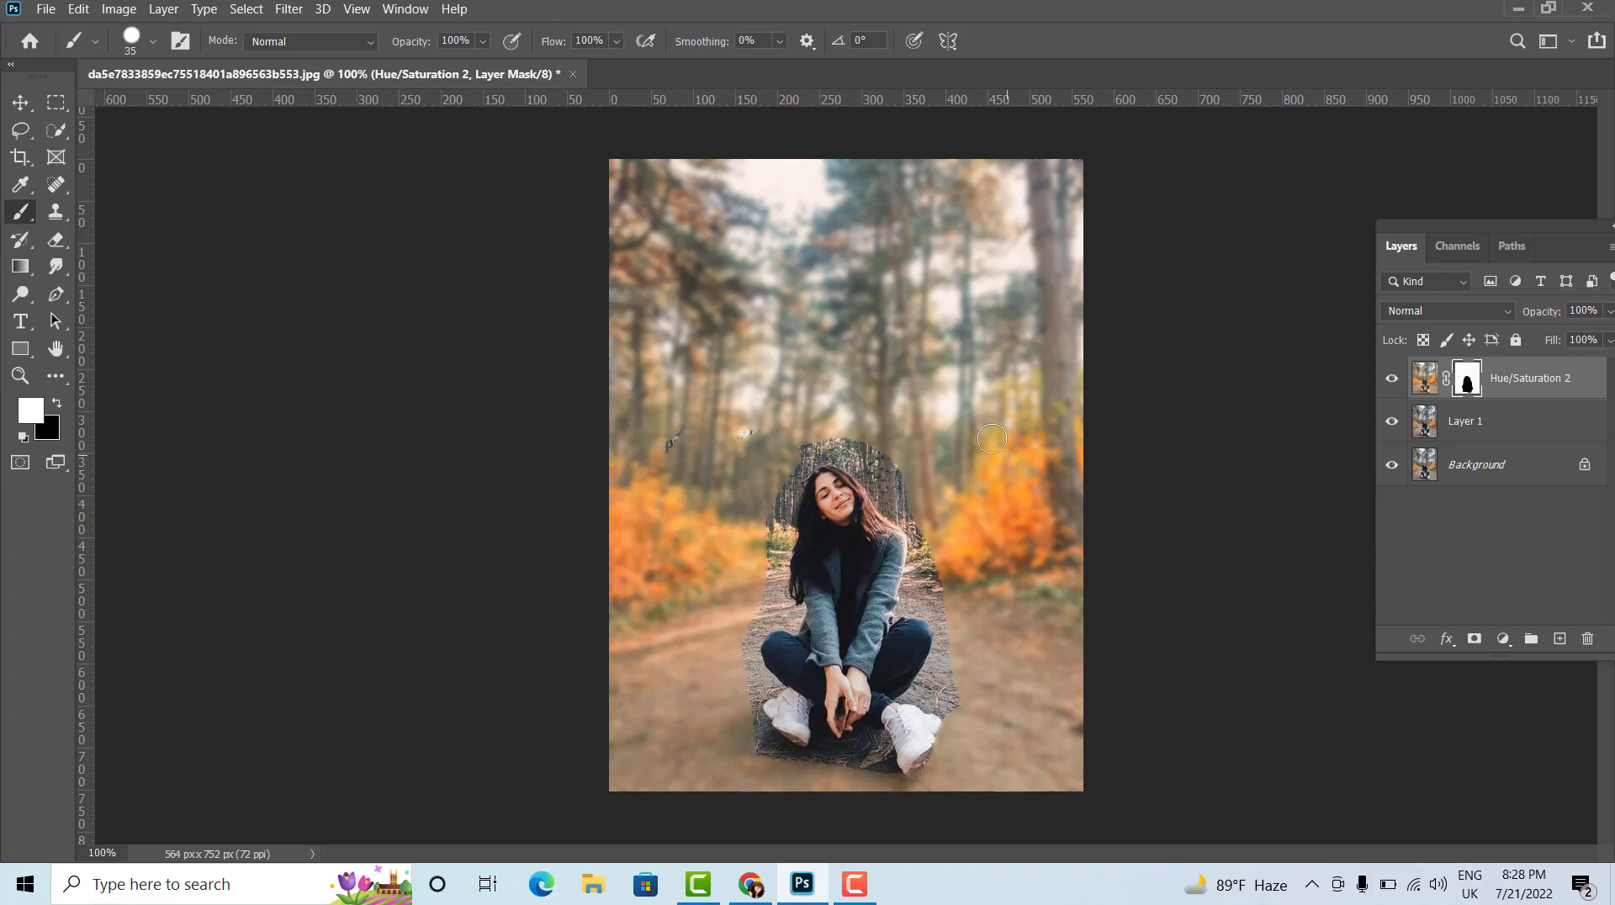
- Zoom in and paint blur with a smaller brush around her head and the ground edges
key("ctrl+plus")
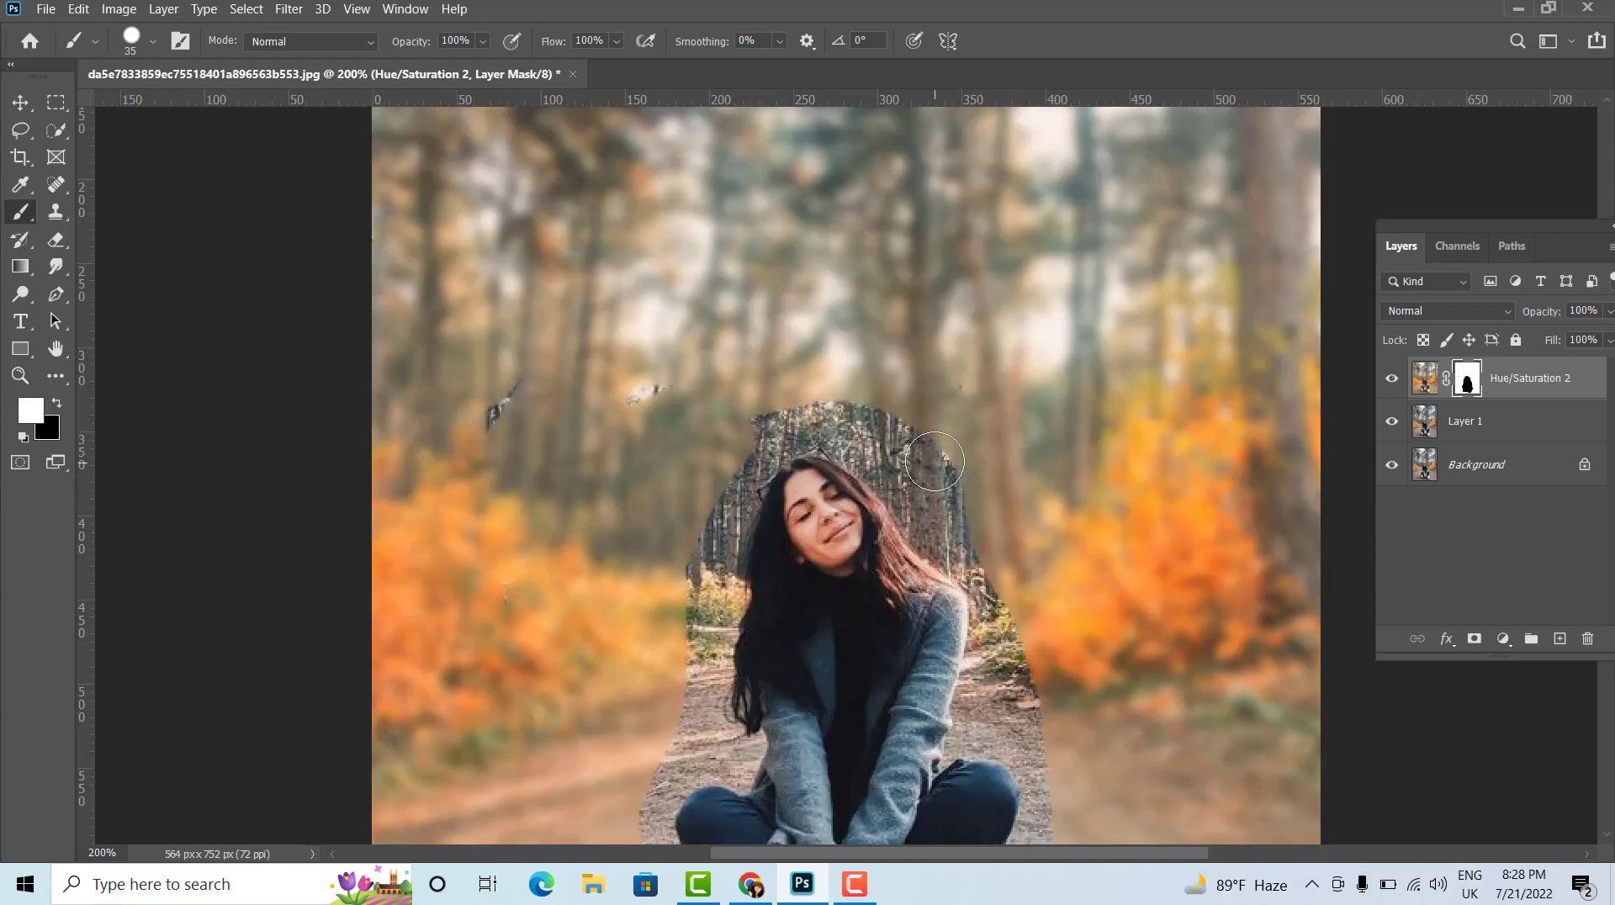
key("bracketleft")
key("bracketleft")
key("bracketleft")
mouse_move(892, 404)
left_mouse_down()
mouse_move(916, 488)
mouse_move(845, 429)
left_mouse_up()
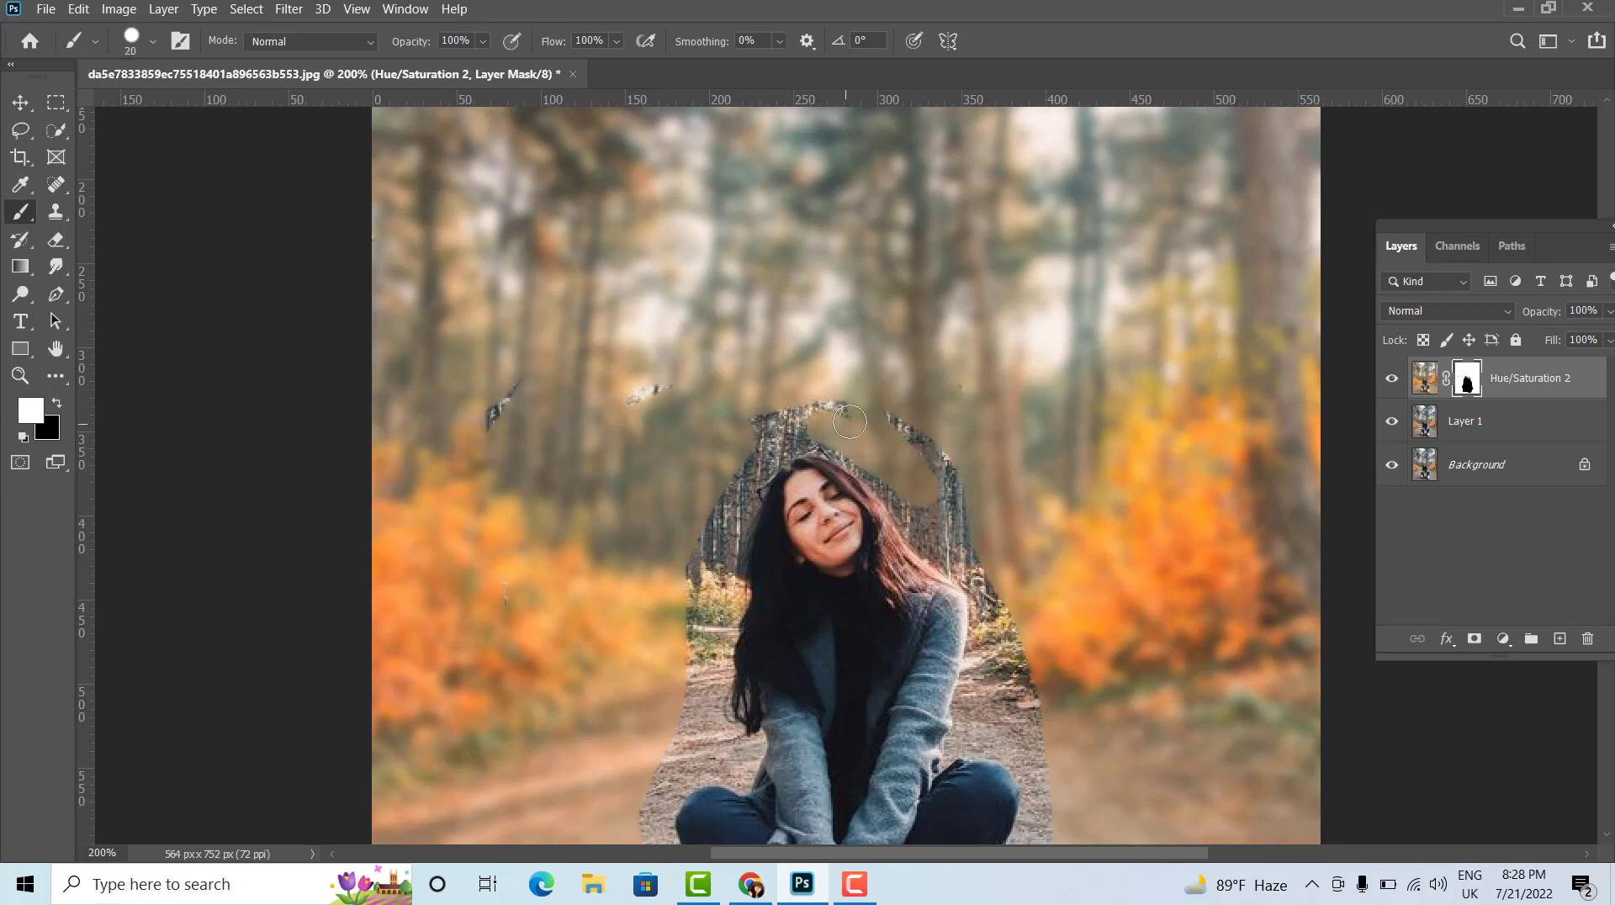
key("ctrl+plus")
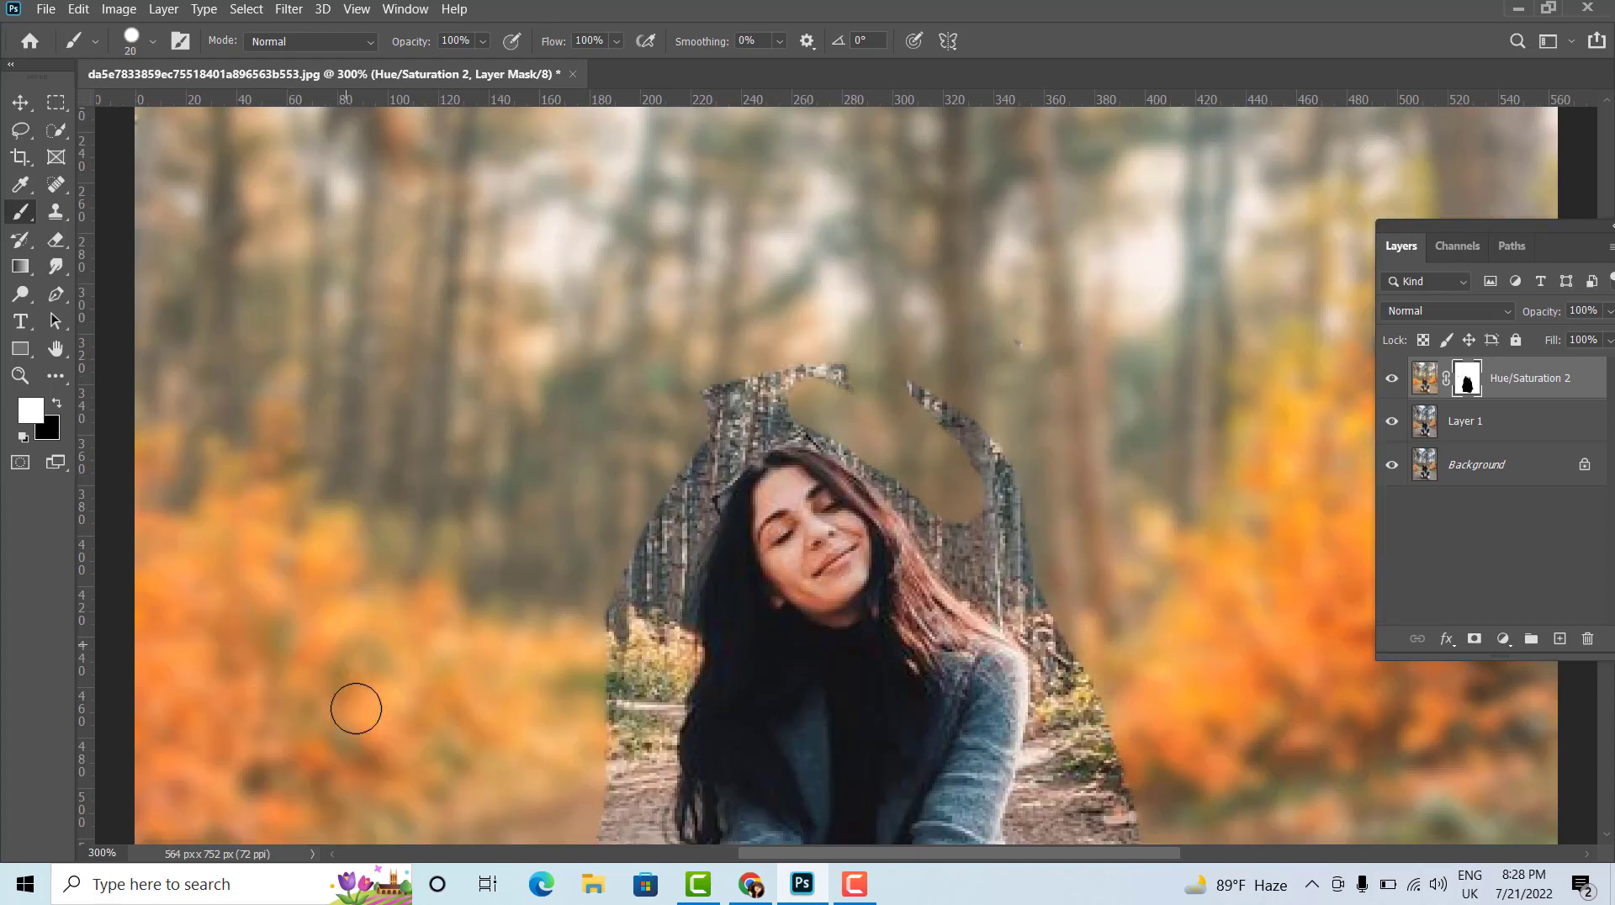
mouse_move(793, 396)
left_mouse_down()
mouse_move(905, 364)
mouse_move(1035, 559)
mouse_move(948, 501)
mouse_move(991, 571)
mouse_move(869, 447)
mouse_move(801, 420)
mouse_move(721, 425)
mouse_move(724, 440)
mouse_move(750, 433)
mouse_move(690, 502)
mouse_move(696, 490)
mouse_move(676, 604)
mouse_move(642, 584)
mouse_move(642, 622)
left_mouse_up()
scroll(642, 556, "down", 2)
mouse_move(642, 530)
left_mouse_down()
mouse_move(642, 577)
mouse_move(678, 551)
mouse_move(613, 696)
left_mouse_up()
scroll(613, 697, "down", 3)
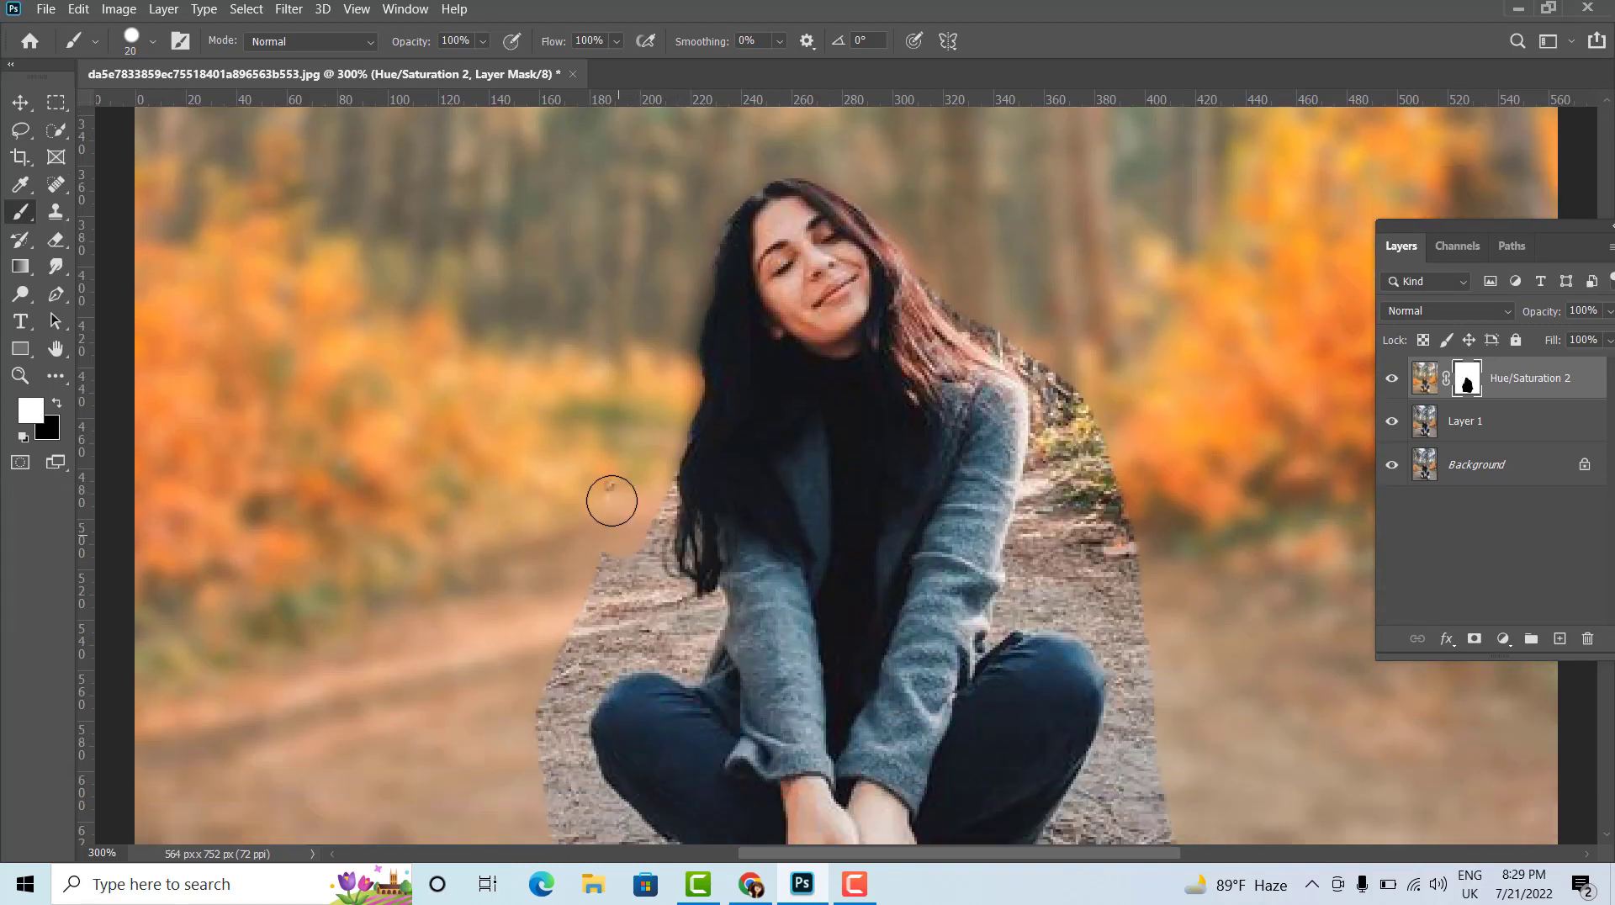
mouse_move(613, 494)
left_mouse_down()
mouse_move(654, 496)
mouse_move(653, 570)
mouse_move(681, 454)
mouse_move(689, 535)
mouse_move(621, 470)
mouse_move(556, 551)
left_mouse_up()
scroll(655, 536, "down", 2)
scroll(683, 489, "down", 1)
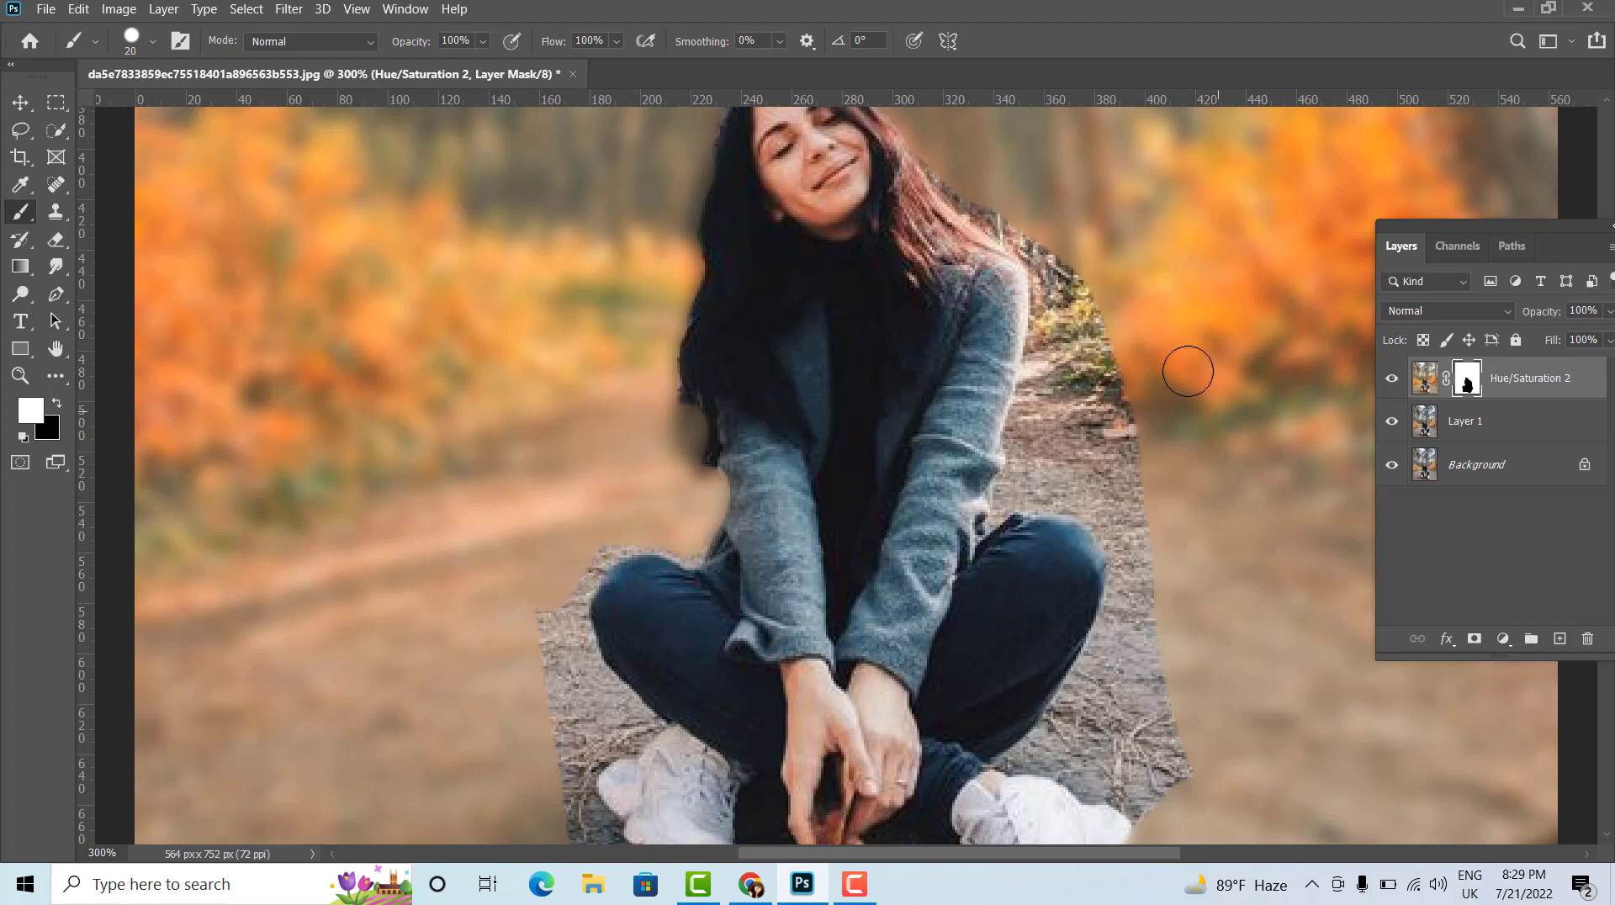
mouse_move(1093, 253)
left_mouse_down()
mouse_move(1083, 442)
mouse_move(1107, 407)
mouse_move(1150, 566)
mouse_move(1161, 746)
mouse_move(1189, 773)
mouse_move(1161, 653)
mouse_move(1064, 450)
left_mouse_up()
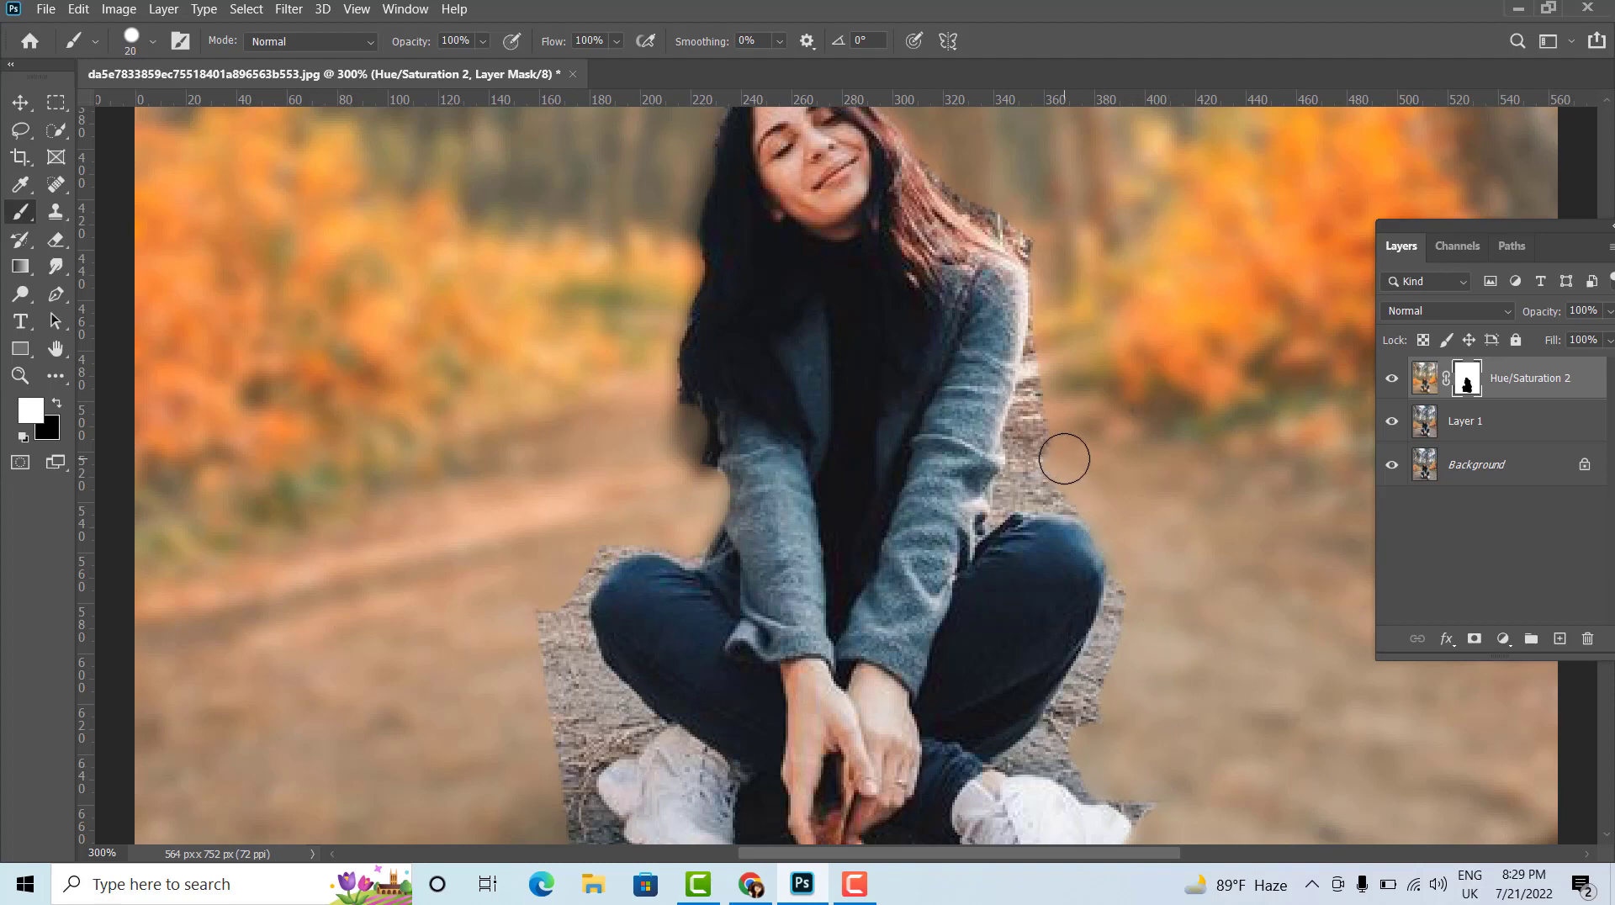
key("bracketleft")
- Shrink the brush and paint white on the mask over the sharp ground beside her hair and jacket
scroll(1081, 353, "up", 2)
key("bracketleft")
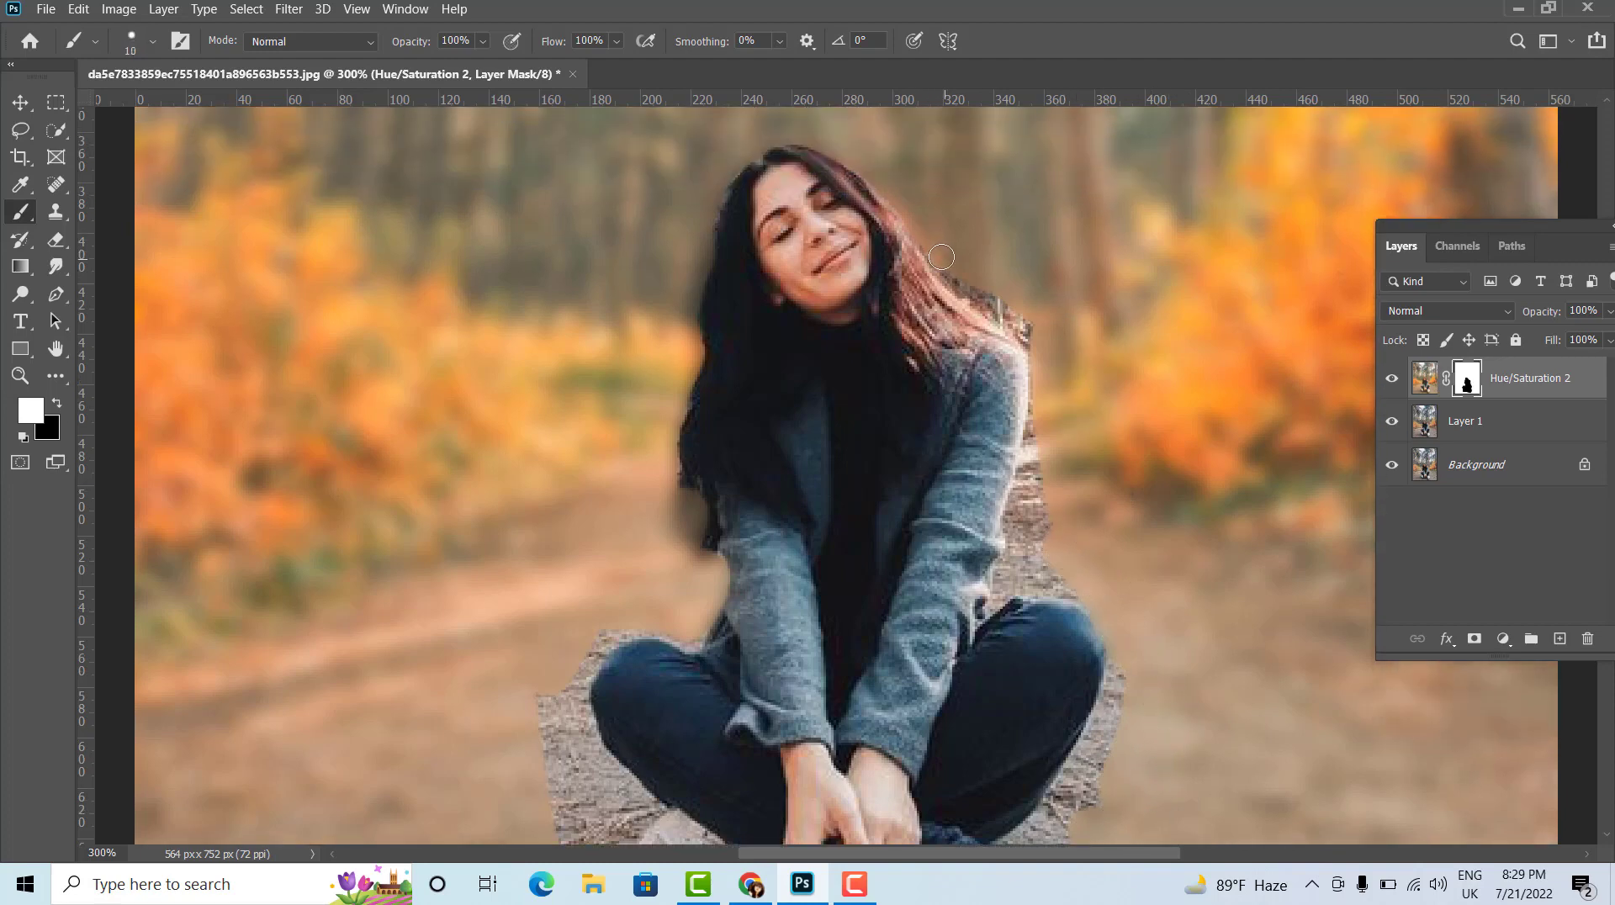
left_click_drag(991, 297, 966, 289)
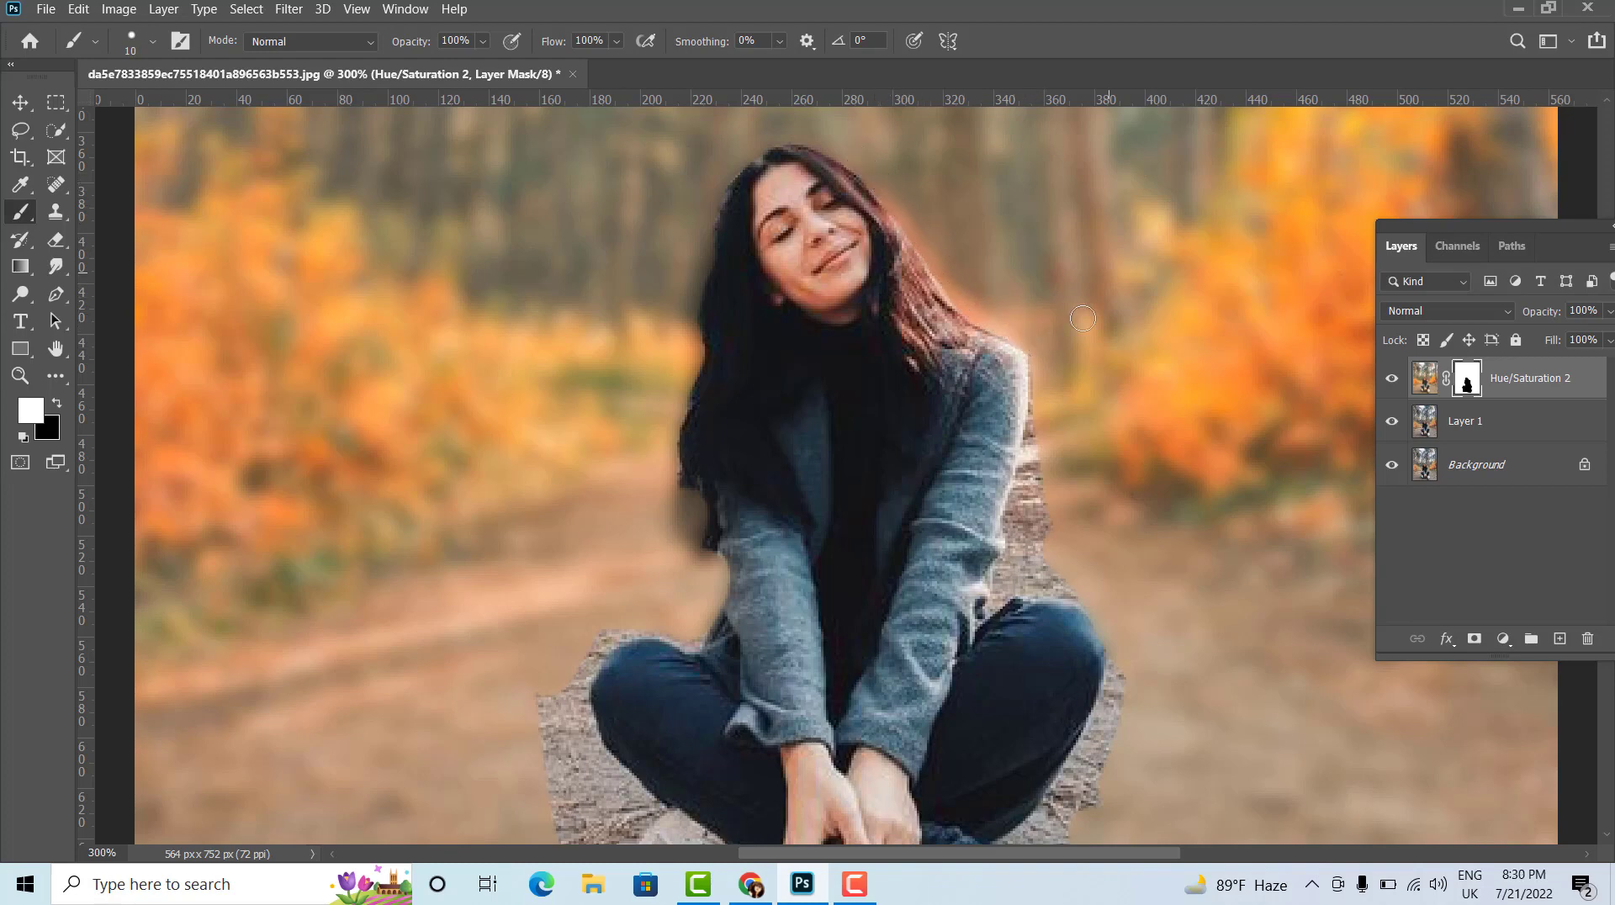
scroll(1083, 318, "down", 1)
left_click_drag(1043, 345, 1034, 547)
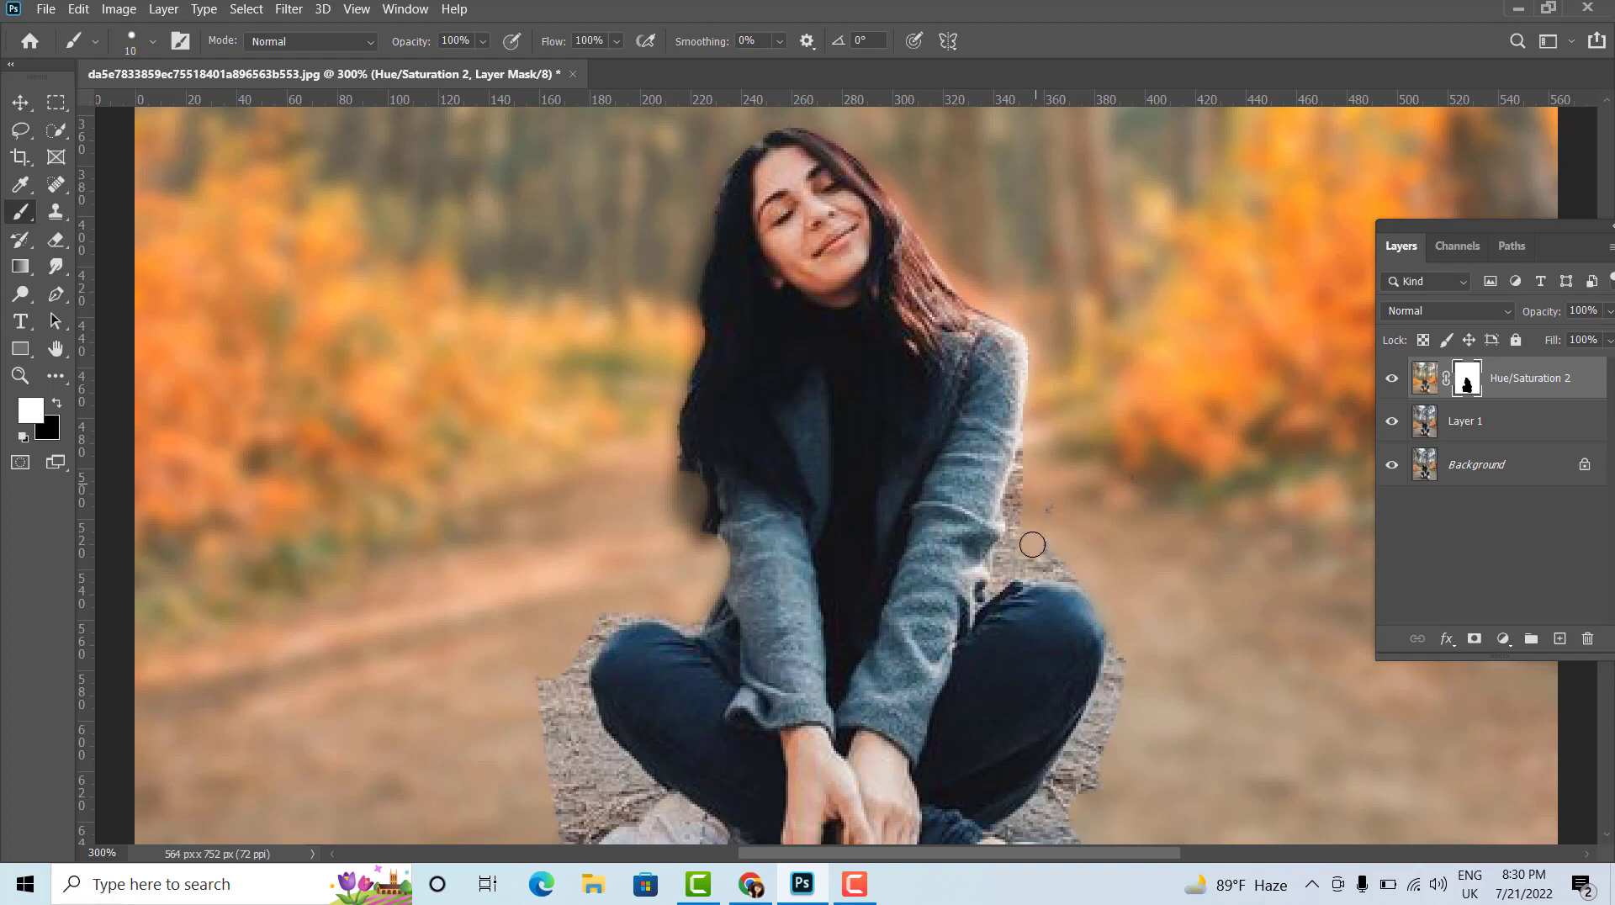
scroll(1043, 505, "down", 2)
mouse_move(1033, 338)
left_mouse_down()
mouse_move(1006, 449)
mouse_move(1063, 455)
mouse_move(1051, 471)
left_mouse_up()
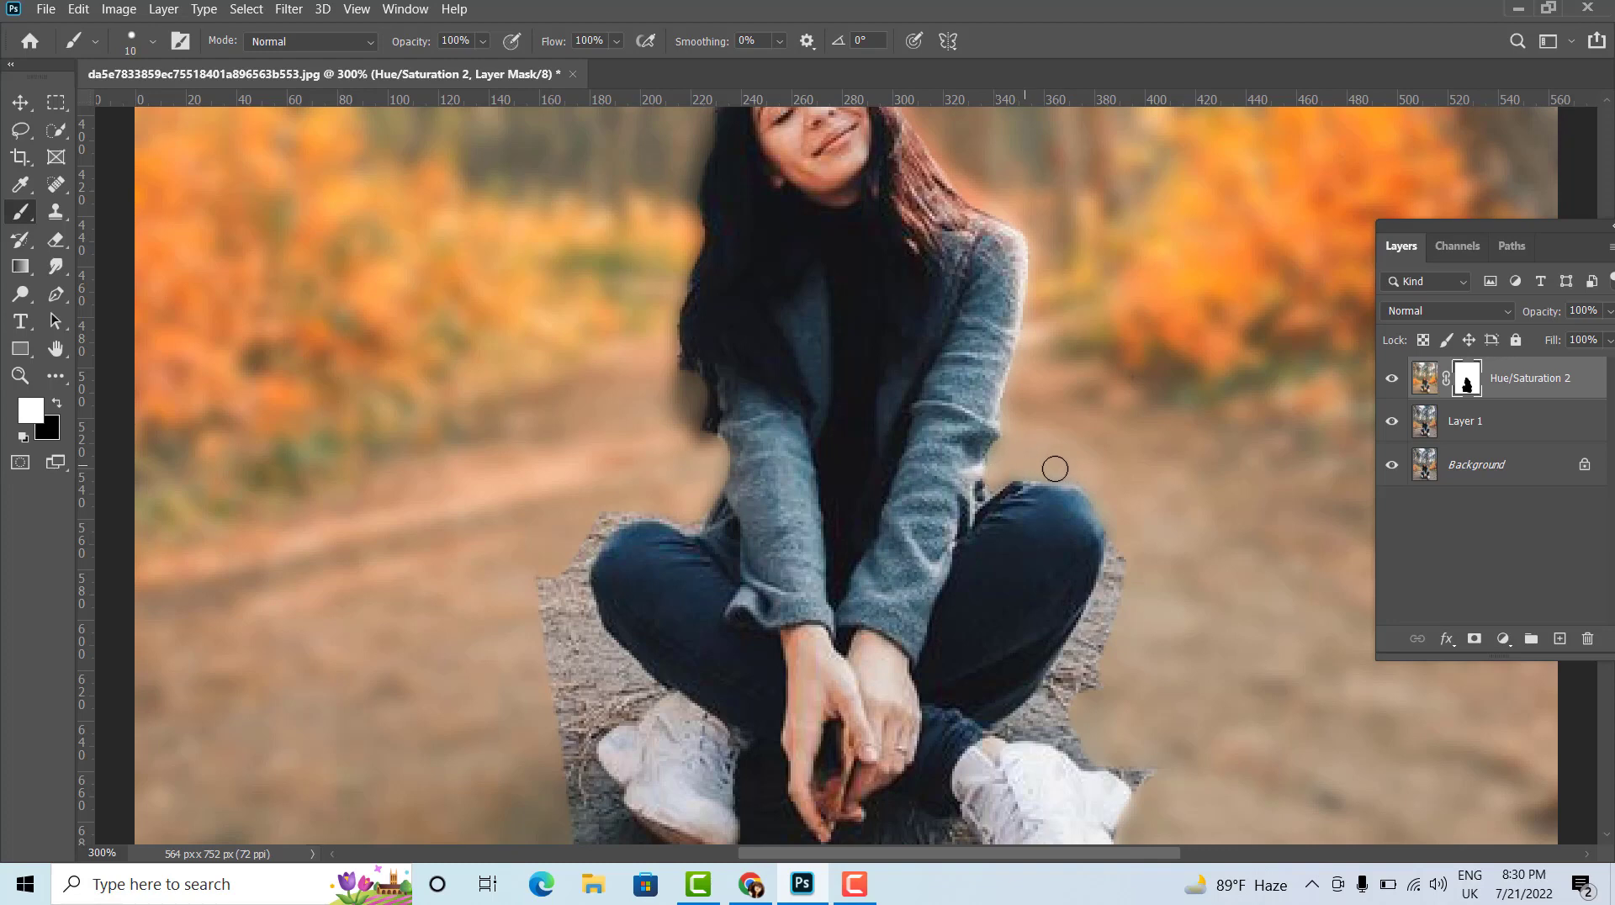
- Blur the grey ground right of her knee, the patch's bottom edge and beside the right shoe
scroll(1104, 504, "down", 2)
mouse_move(1126, 459)
left_mouse_down()
mouse_move(1113, 566)
mouse_move(1069, 652)
mouse_move(1135, 690)
left_mouse_up()
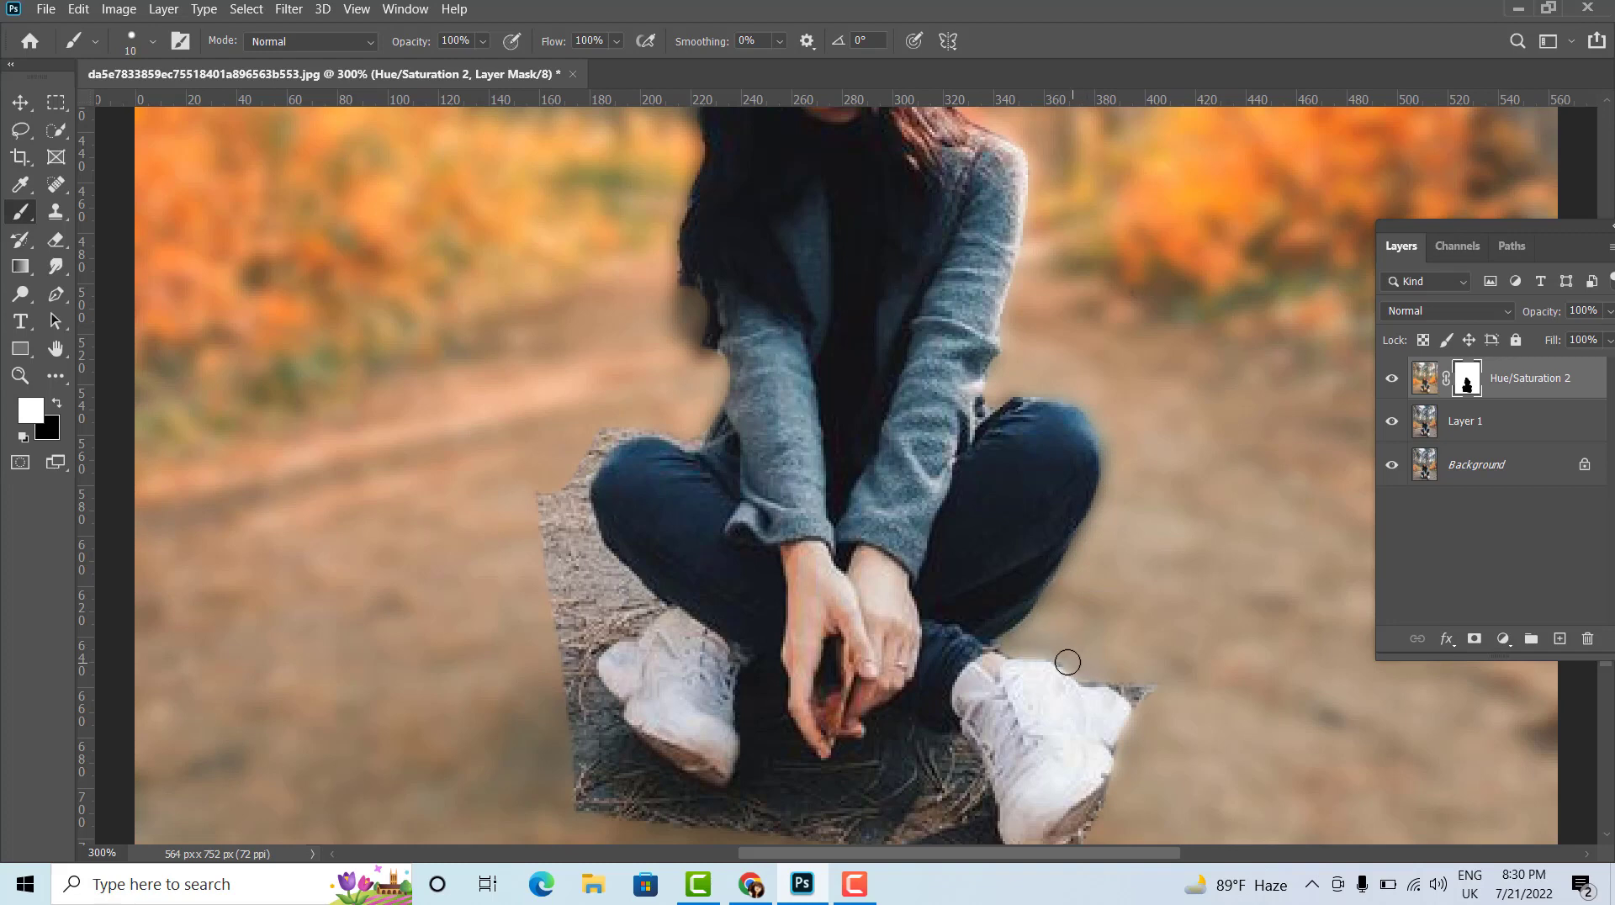
scroll(1127, 685, "down", 3)
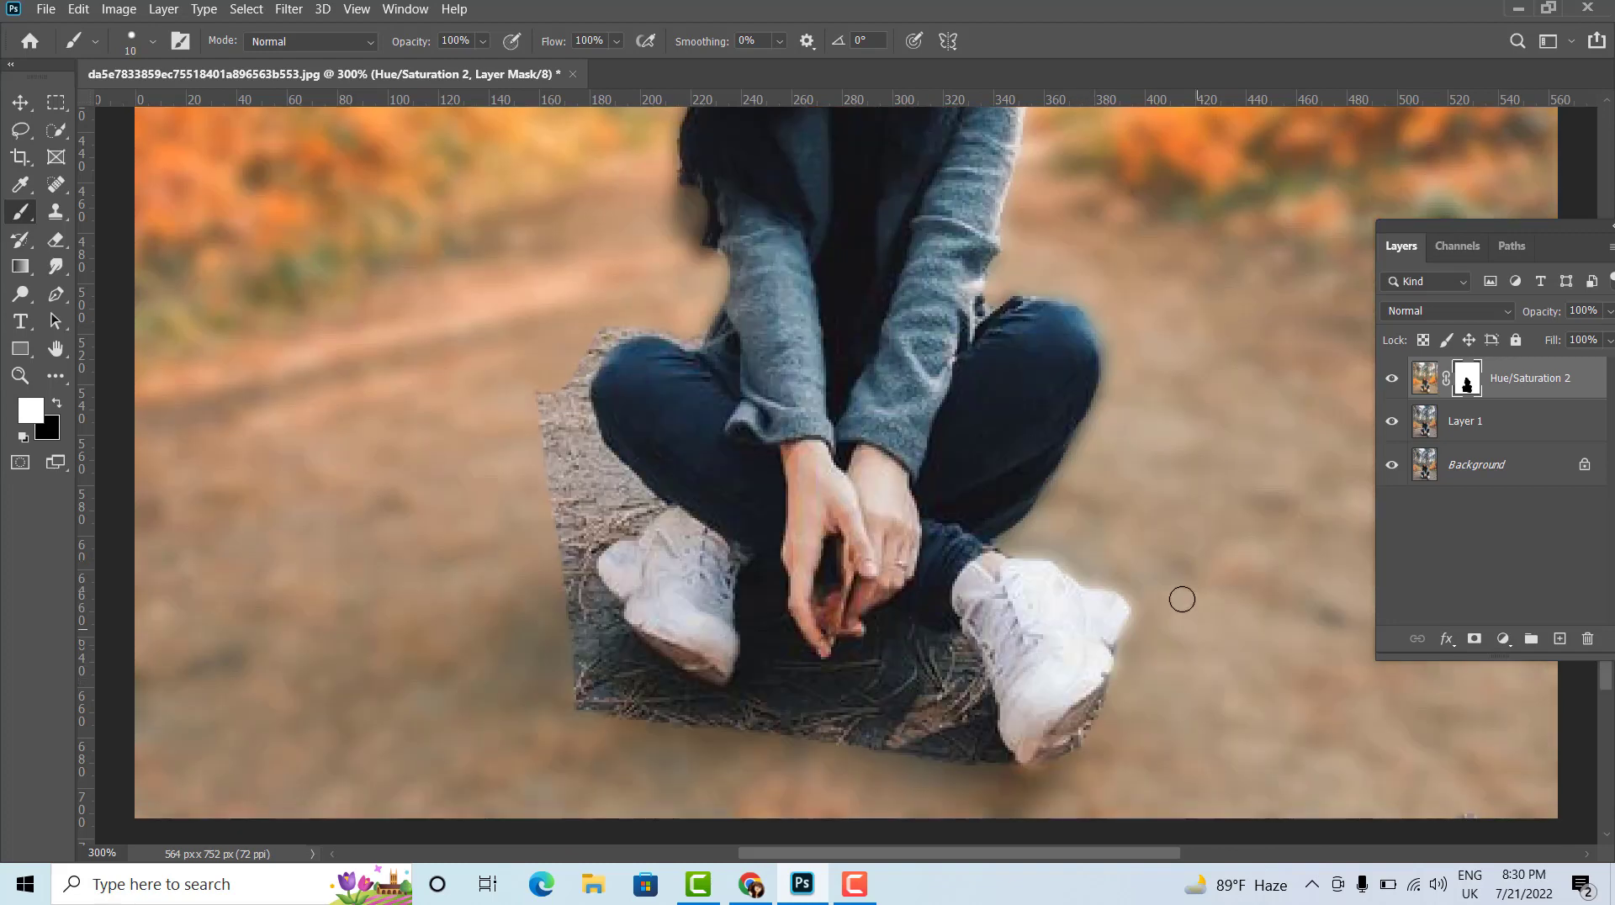
scroll(1183, 599, "down", 2)
mouse_move(1016, 708)
left_mouse_down()
mouse_move(888, 683)
mouse_move(995, 689)
mouse_move(967, 610)
mouse_move(988, 644)
left_mouse_up()
mouse_move(956, 585)
left_mouse_down()
mouse_move(973, 595)
mouse_move(888, 589)
mouse_move(950, 559)
mouse_move(921, 548)
mouse_move(943, 569)
mouse_move(863, 682)
left_mouse_up()
- Blur the ground under the hands, below the left shoe and beside the knee, then zoom out
mouse_move(951, 582)
left_mouse_down()
mouse_move(890, 649)
mouse_move(836, 620)
mouse_move(843, 594)
mouse_move(791, 665)
mouse_move(757, 642)
mouse_move(754, 547)
mouse_move(777, 592)
mouse_move(809, 597)
mouse_move(768, 508)
mouse_move(746, 516)
left_mouse_up()
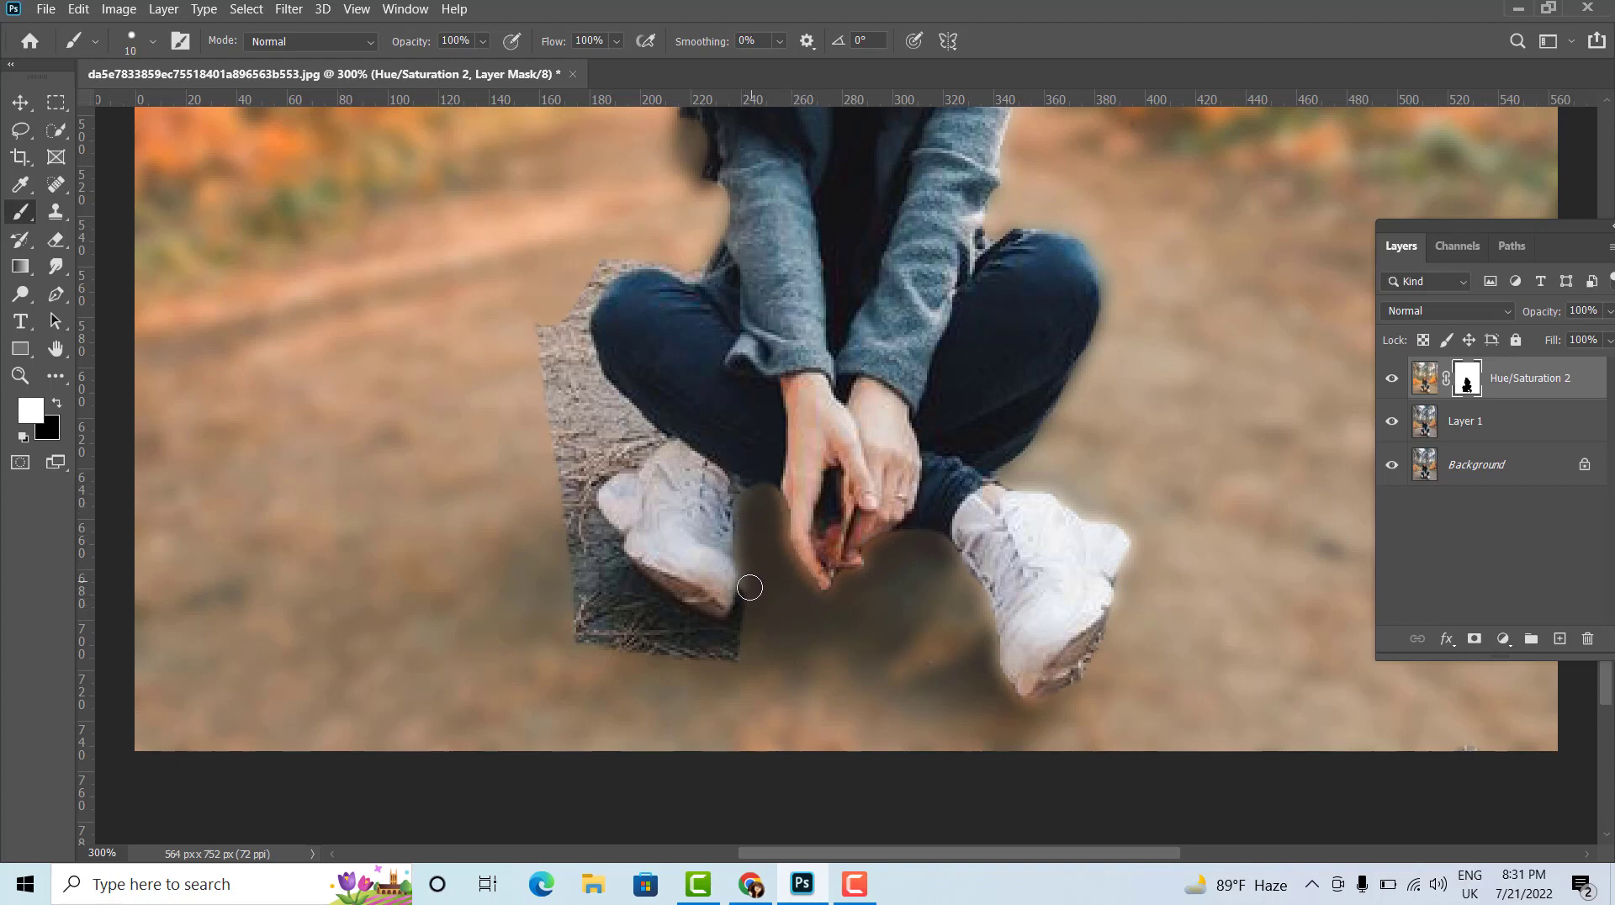
mouse_move(749, 587)
left_mouse_down()
mouse_move(723, 665)
mouse_move(694, 640)
mouse_move(563, 630)
mouse_move(667, 612)
mouse_move(725, 631)
mouse_move(610, 589)
mouse_move(580, 559)
mouse_move(647, 592)
mouse_move(572, 535)
left_mouse_up()
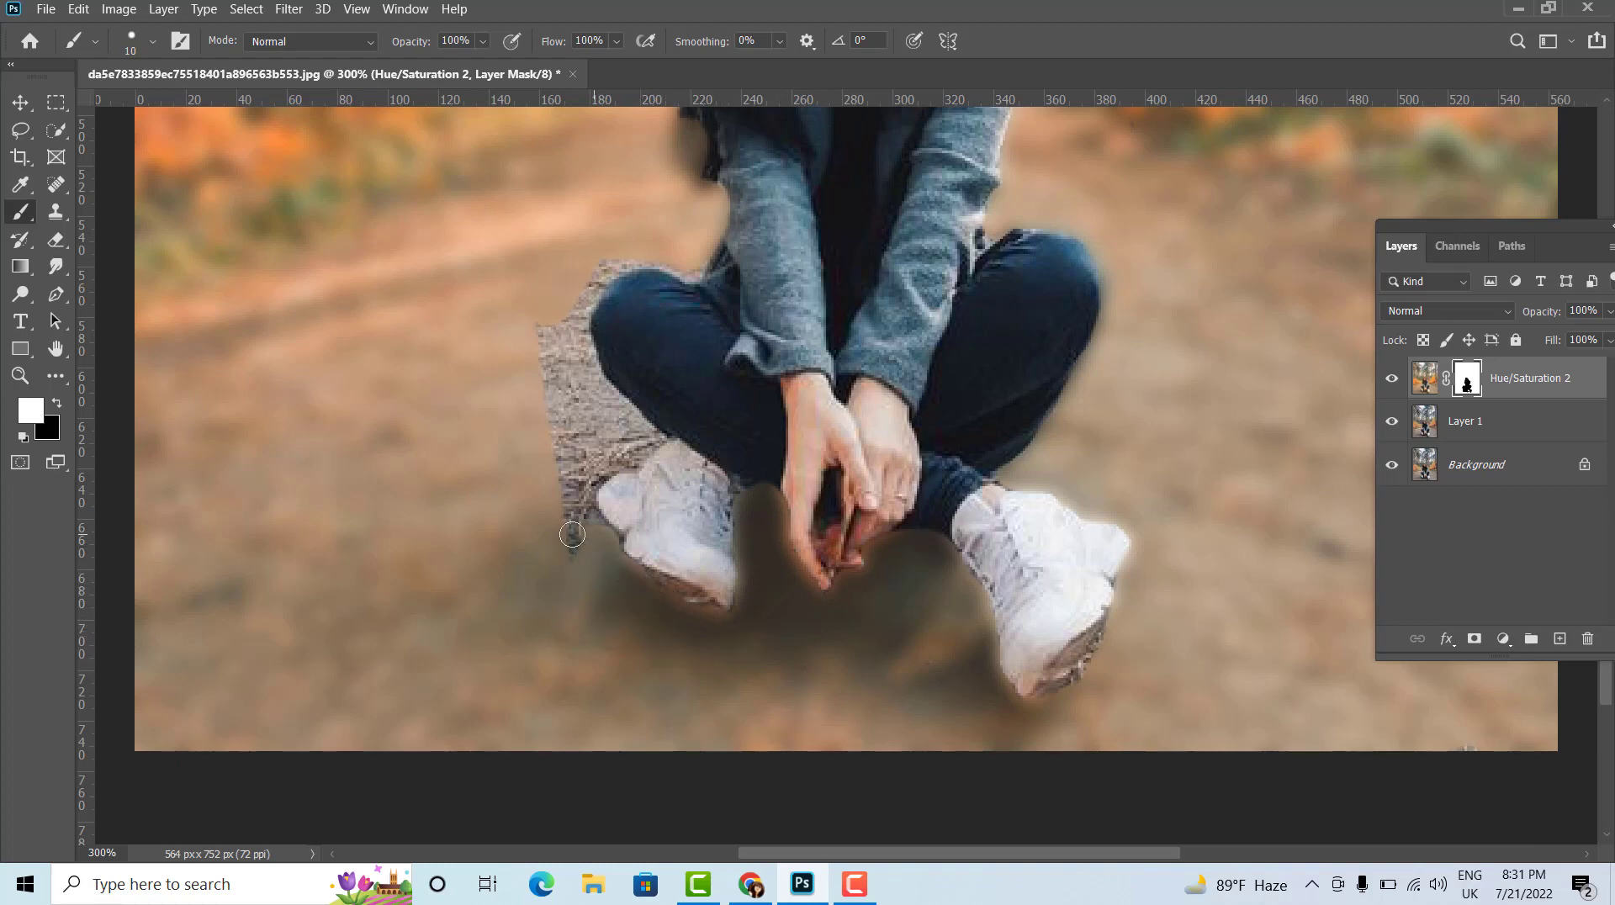
mouse_move(595, 588)
left_mouse_down()
mouse_move(580, 502)
mouse_move(575, 554)
left_mouse_up()
scroll(622, 455, "up", 3)
scroll(679, 338, "up", 1)
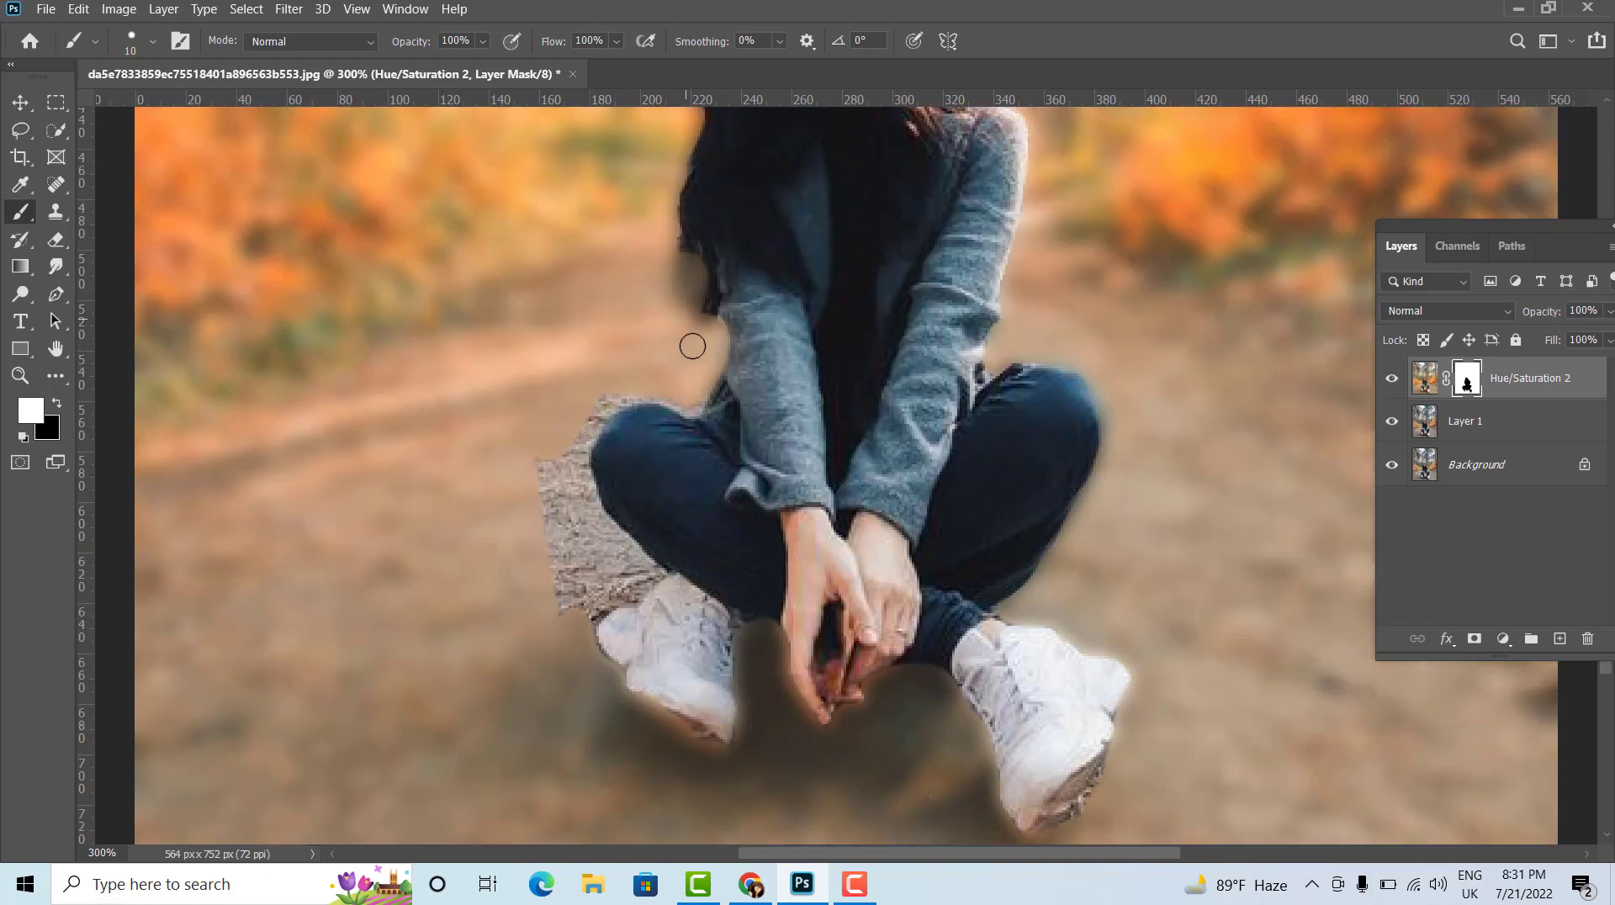
mouse_move(582, 437)
left_mouse_down()
mouse_move(581, 504)
mouse_move(577, 479)
mouse_move(607, 543)
mouse_move(555, 492)
mouse_move(565, 451)
mouse_move(581, 589)
mouse_move(631, 593)
mouse_move(589, 631)
mouse_move(605, 673)
mouse_move(619, 566)
mouse_move(605, 530)
mouse_move(643, 577)
left_mouse_up()
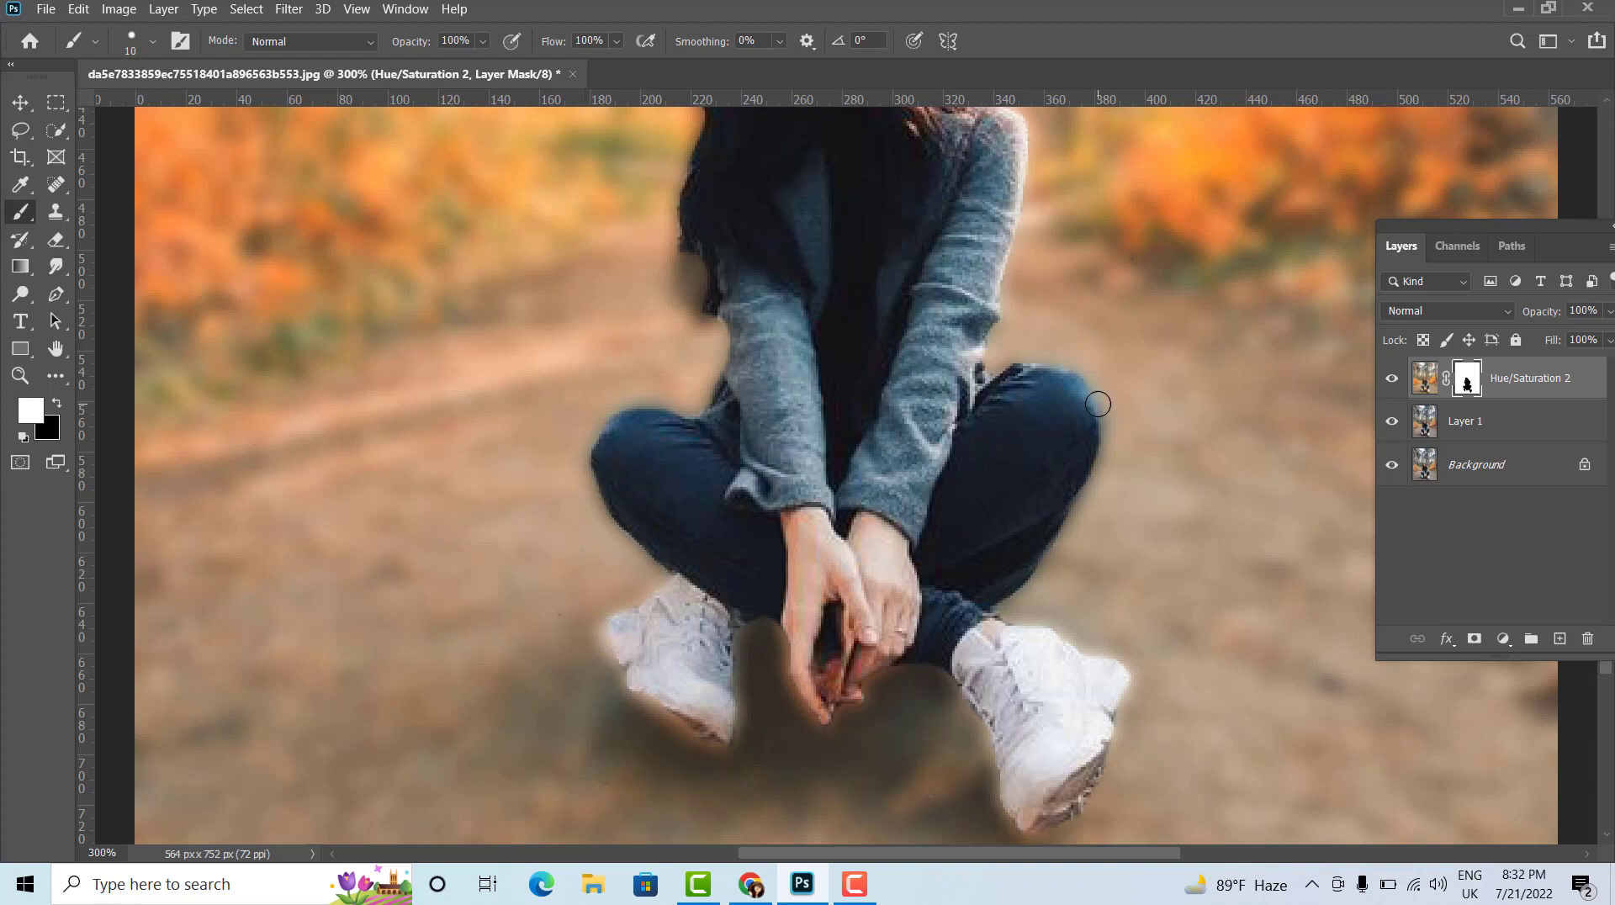
key("ctrl+minus")
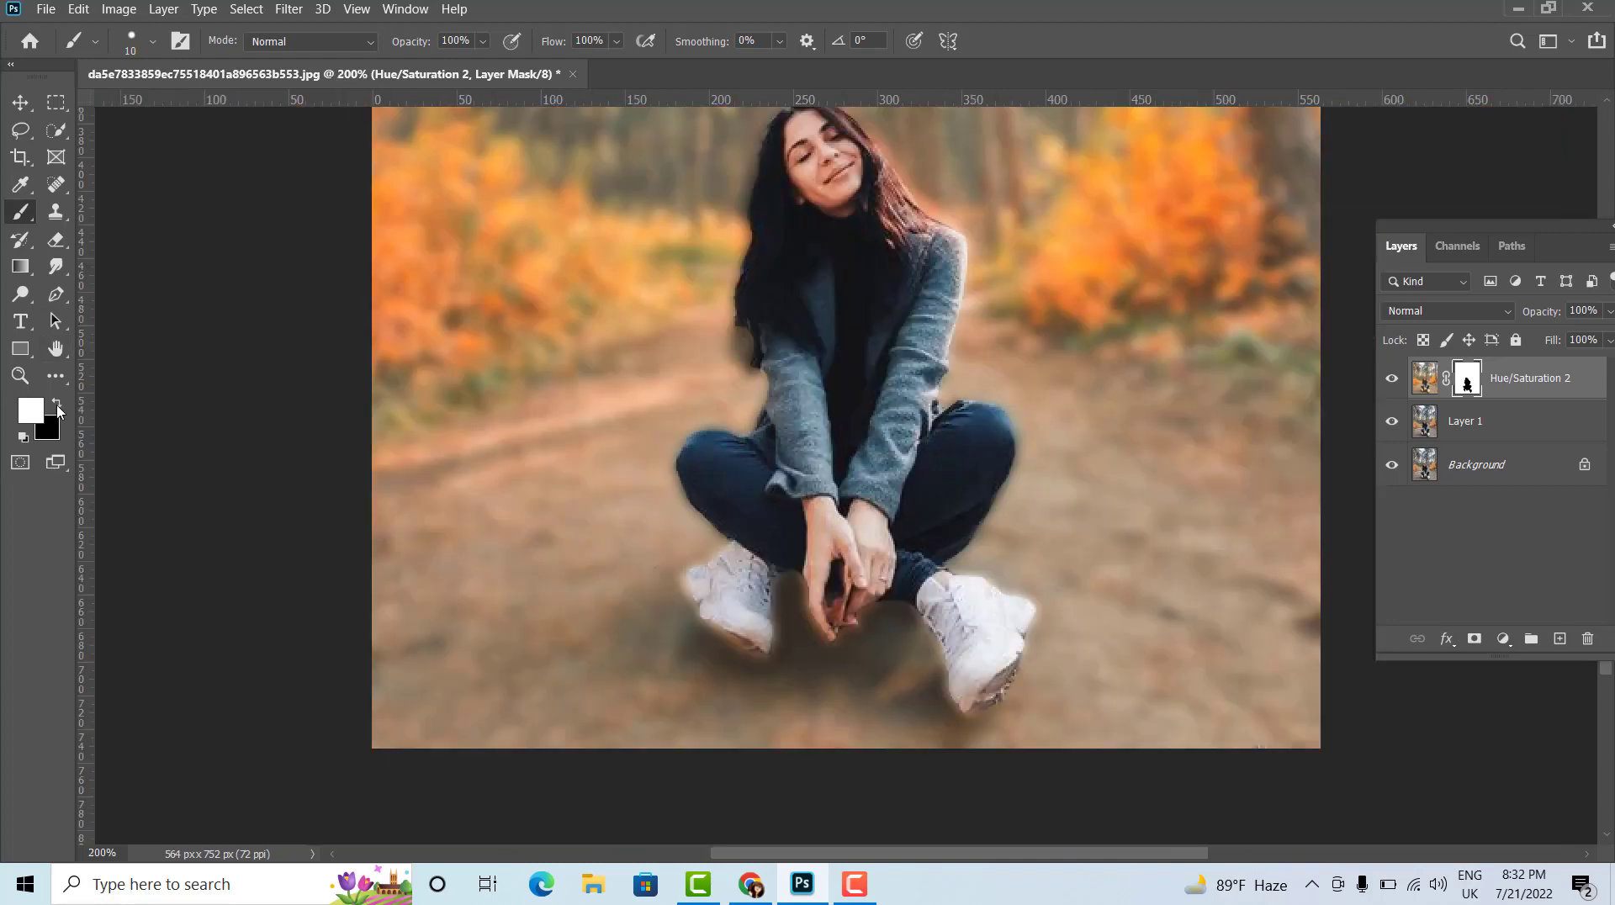
- Set a black foreground and 13% brush flow for soft mask touch-ups along the subject's edges
left_click(58, 407)
left_click(617, 40)
left_click_drag(644, 64, 555, 65)
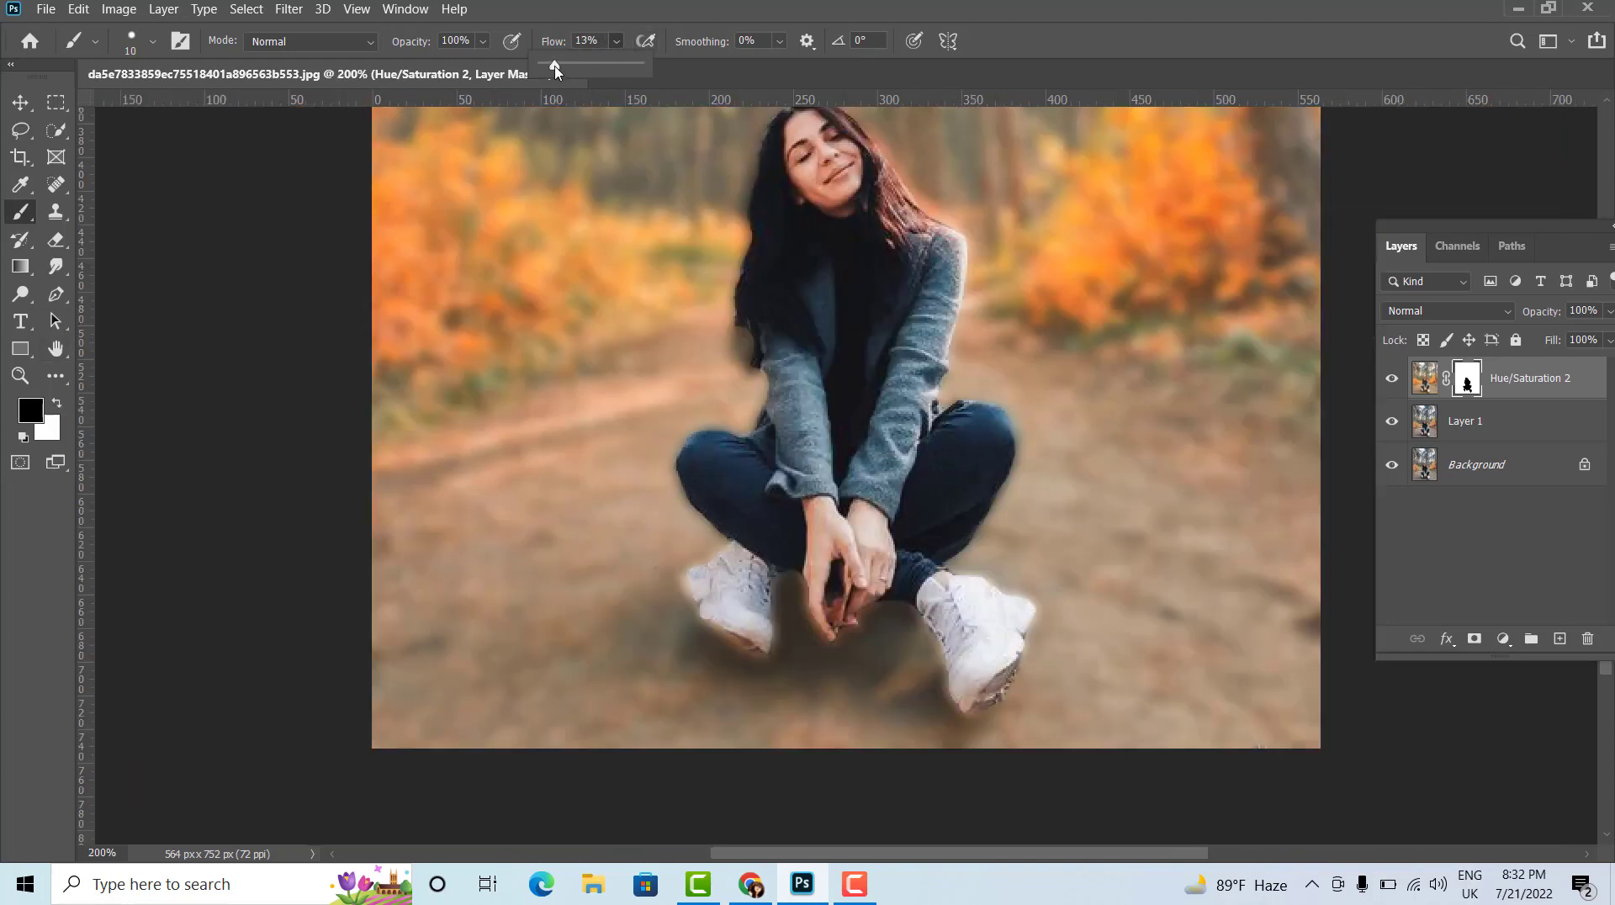
scroll(799, 269, "up", 3)
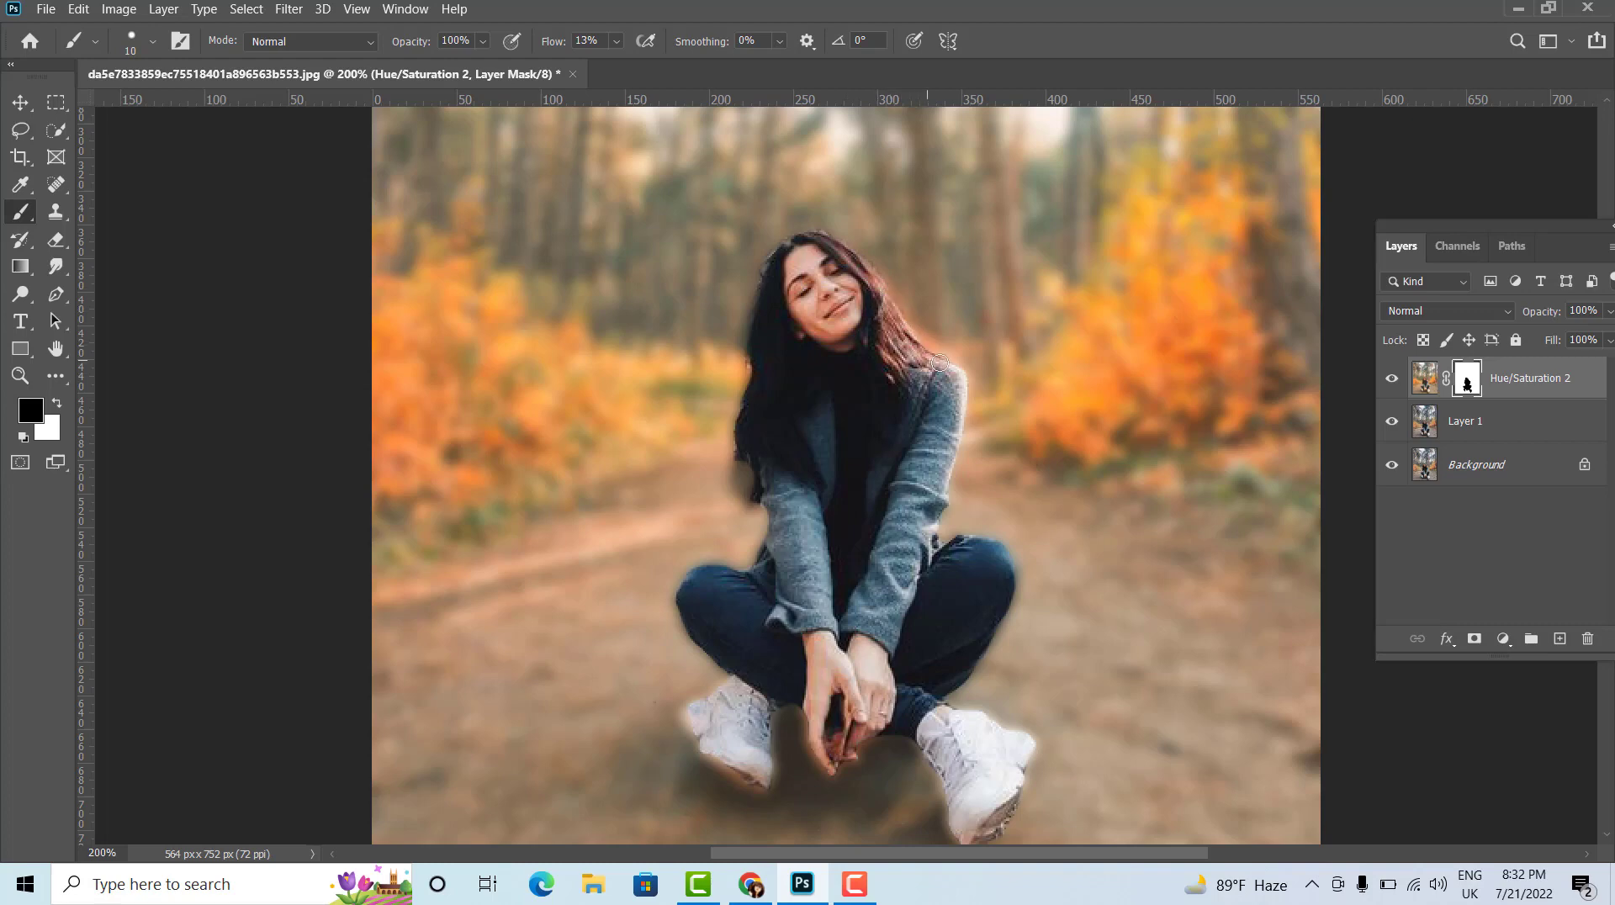
scroll(914, 536, "down", 1)
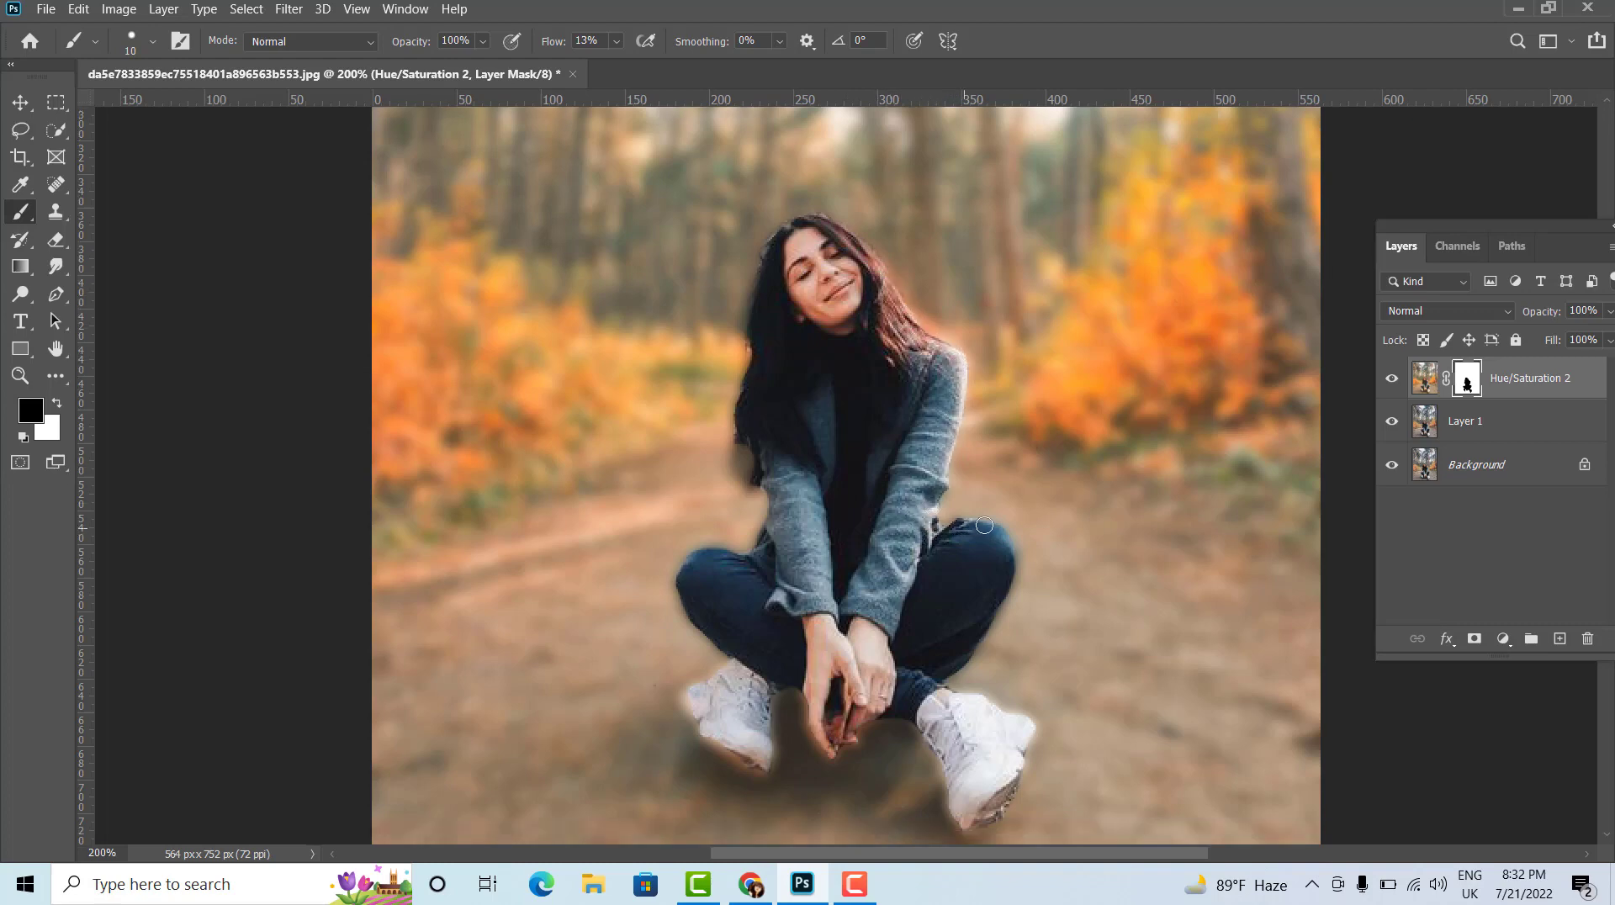
scroll(999, 576, "down", 5)
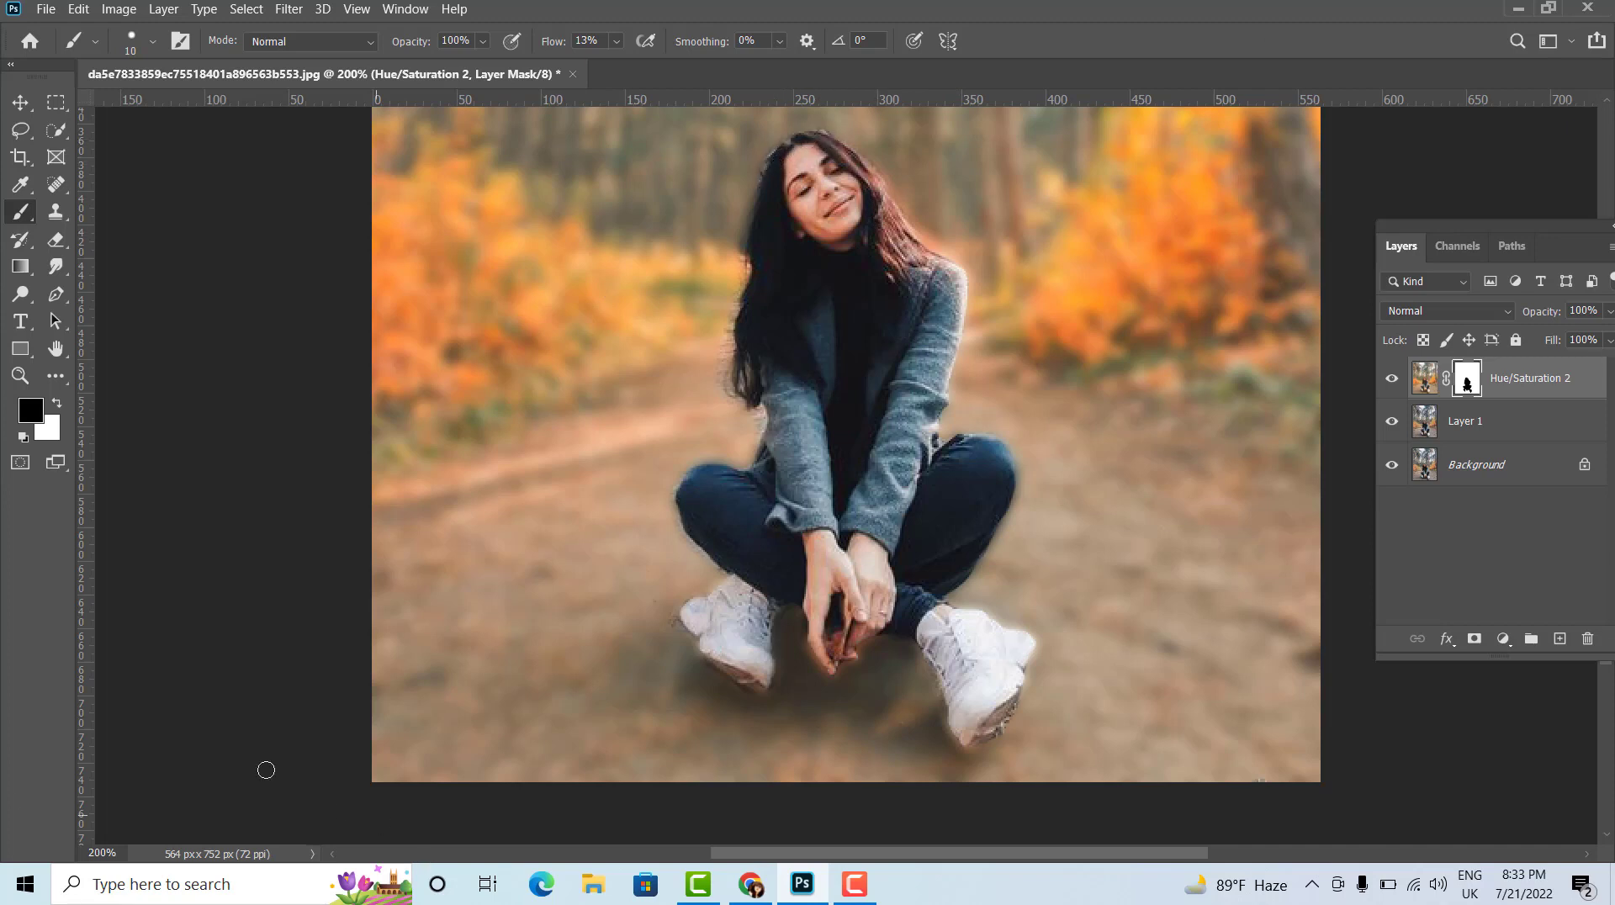
- Switch back to a white foreground at 78% flow and zoom out to see the whole photo
key("x")
left_click_drag(615, 42, 649, 74)
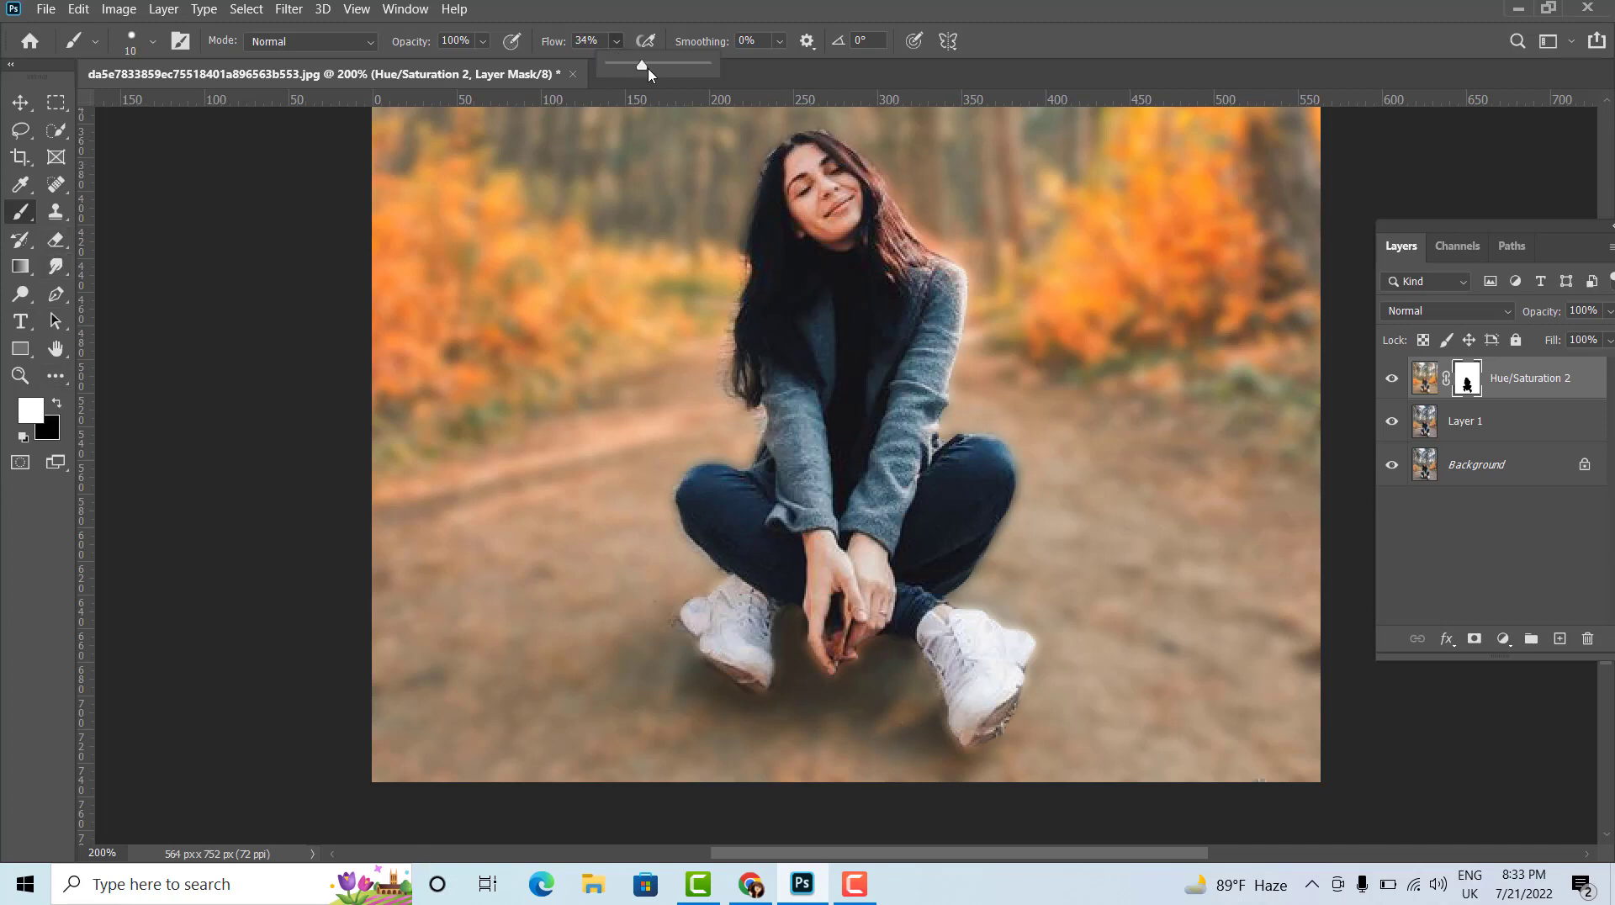
left_click(725, 334)
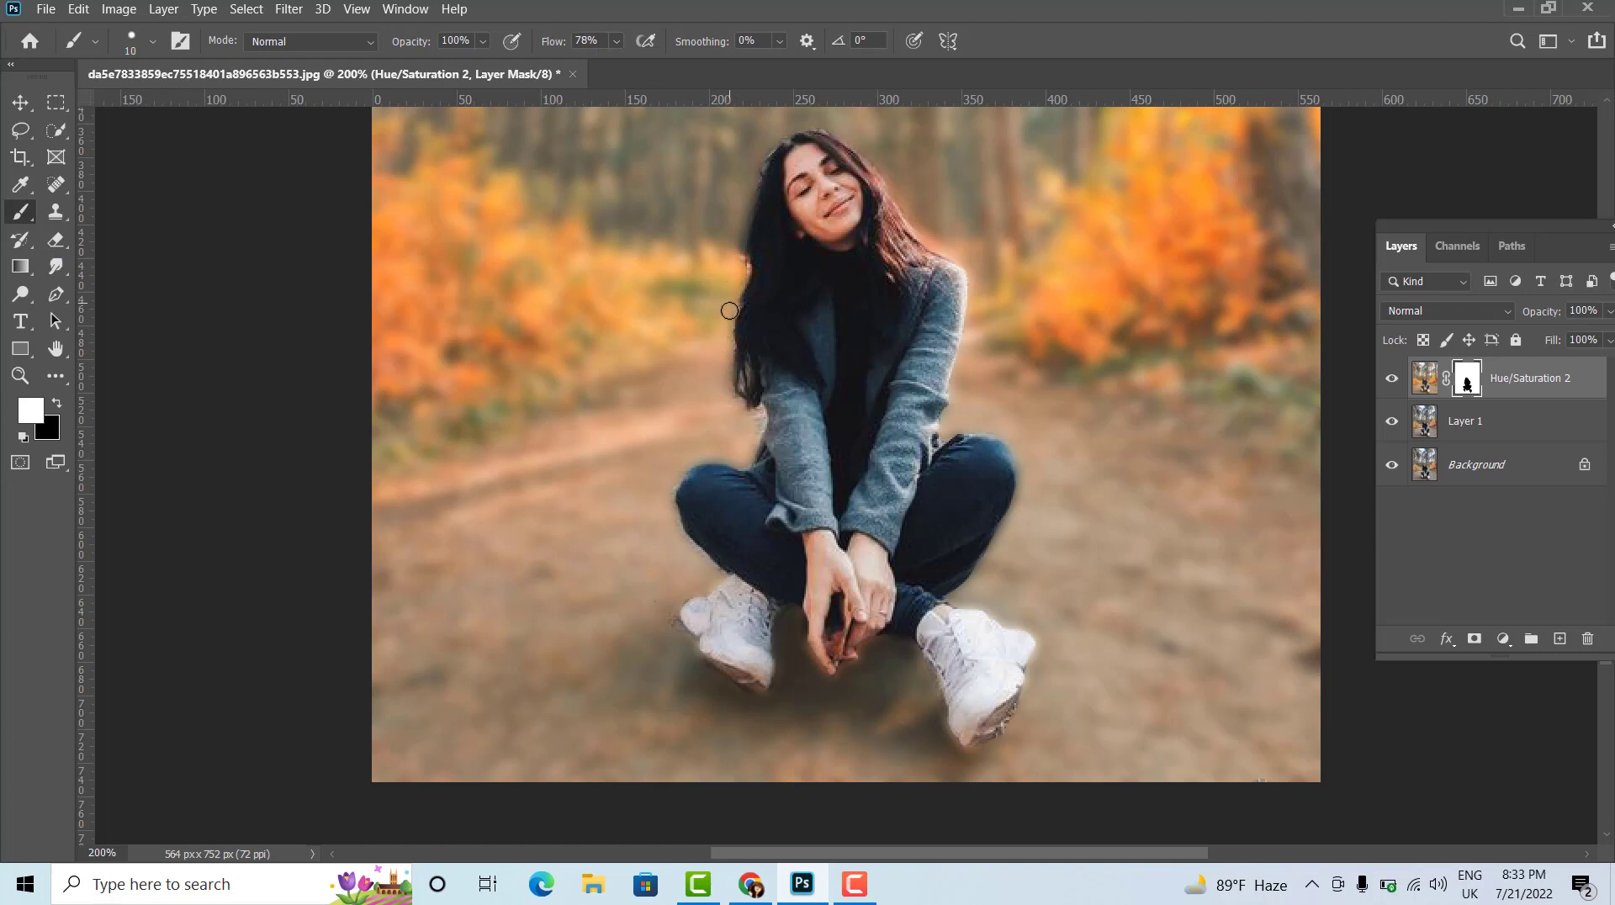
scroll(676, 452, "down", 3)
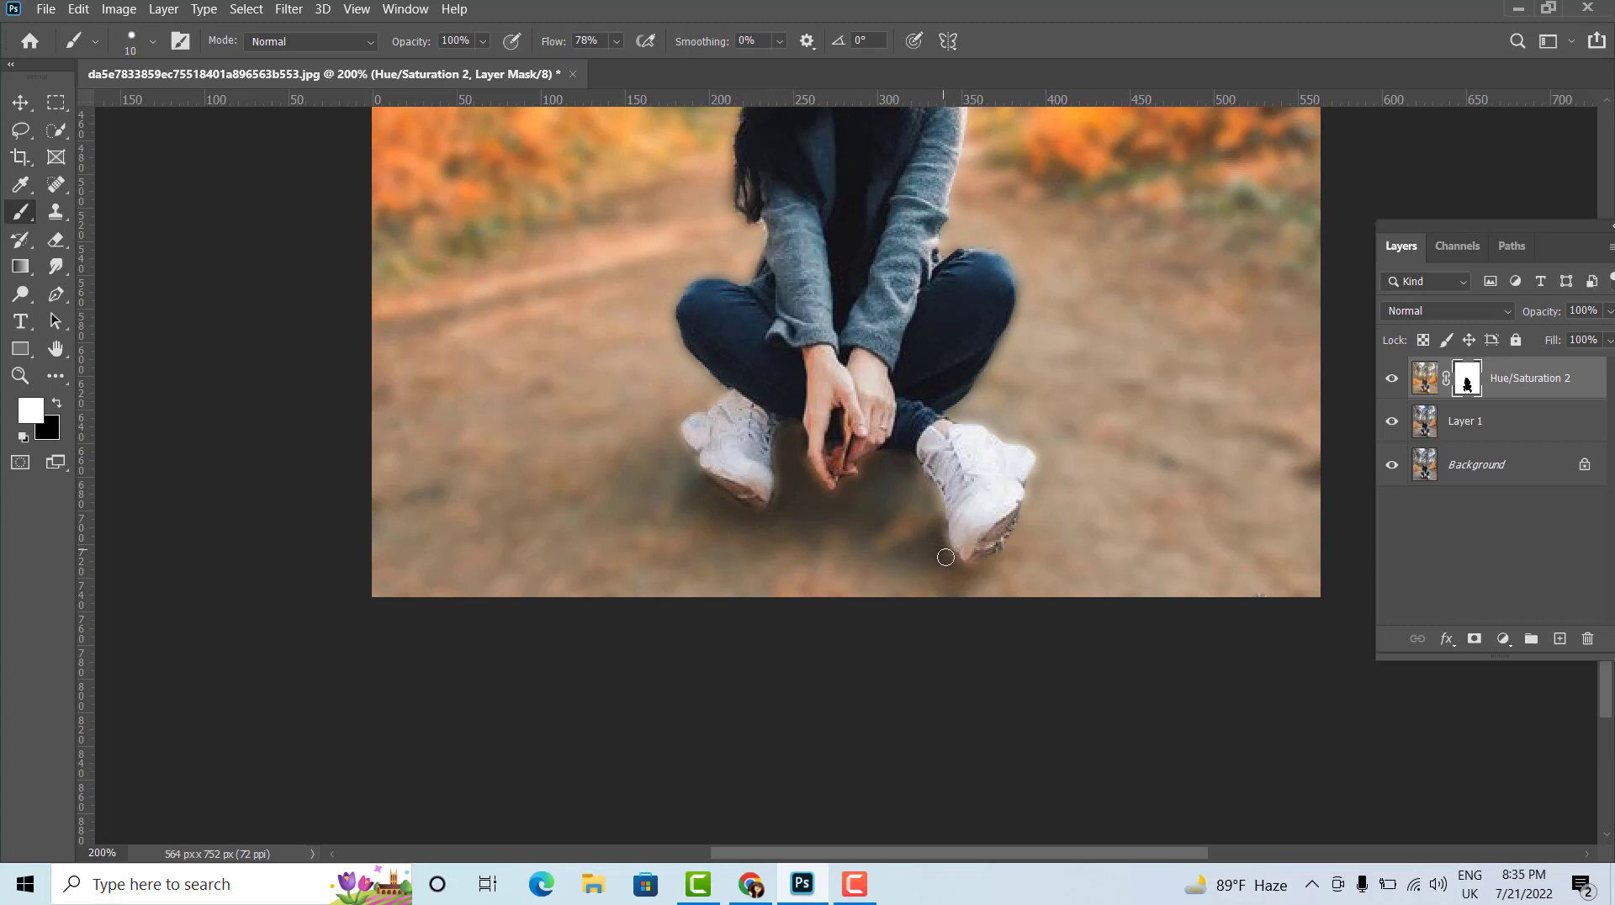
scroll(1034, 377, "up", 2)
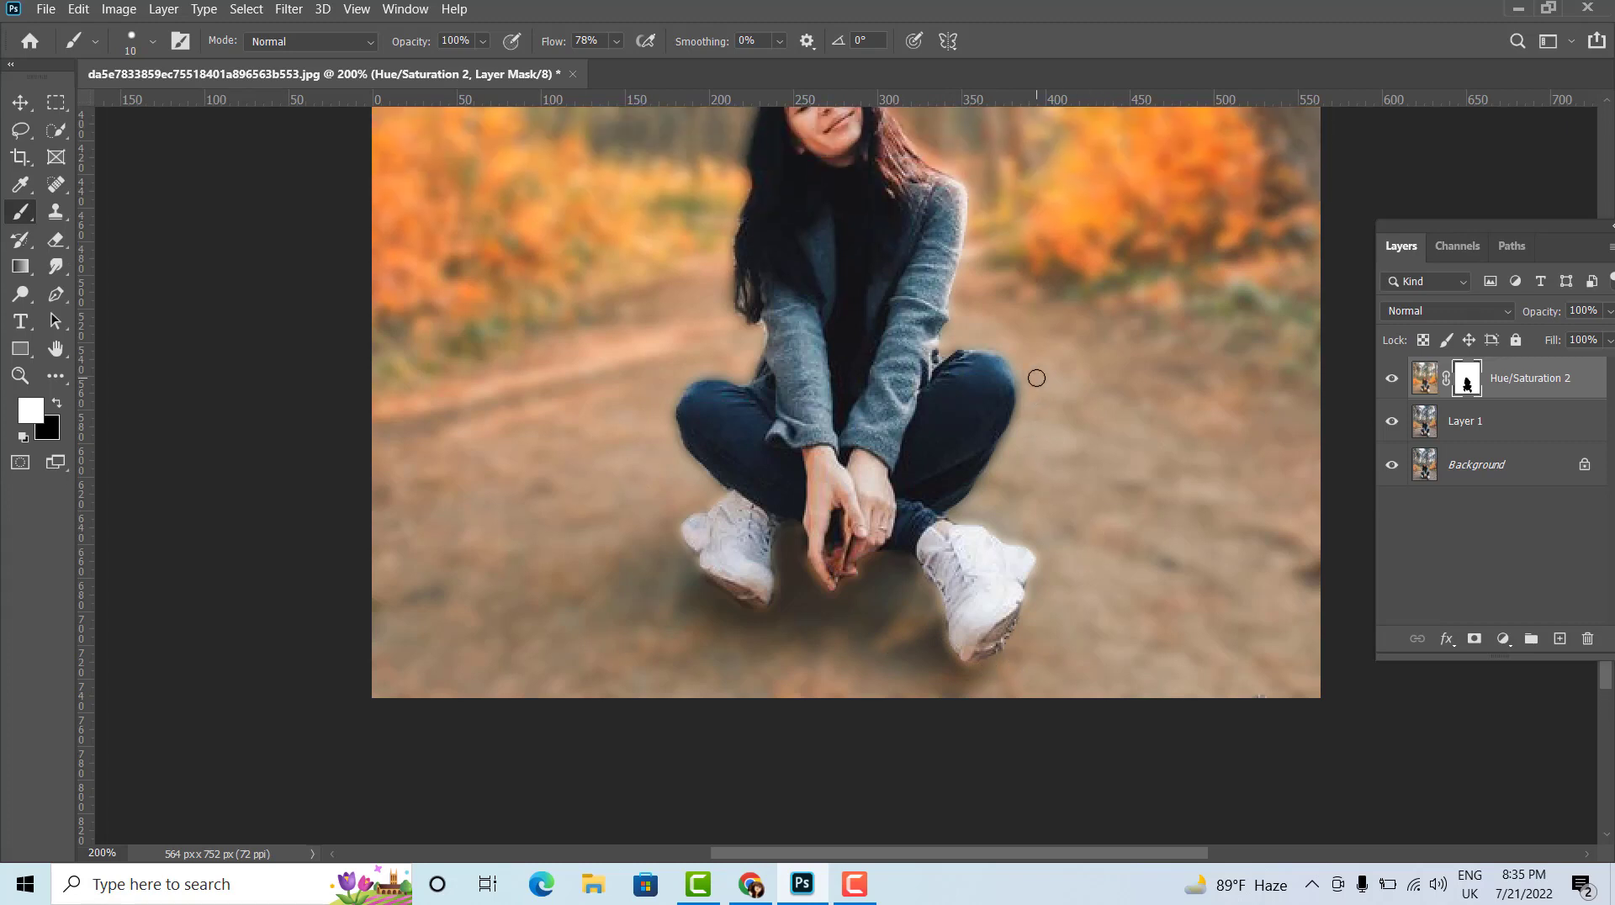
scroll(1035, 376, "up", 1)
scroll(1033, 374, "up", 1)
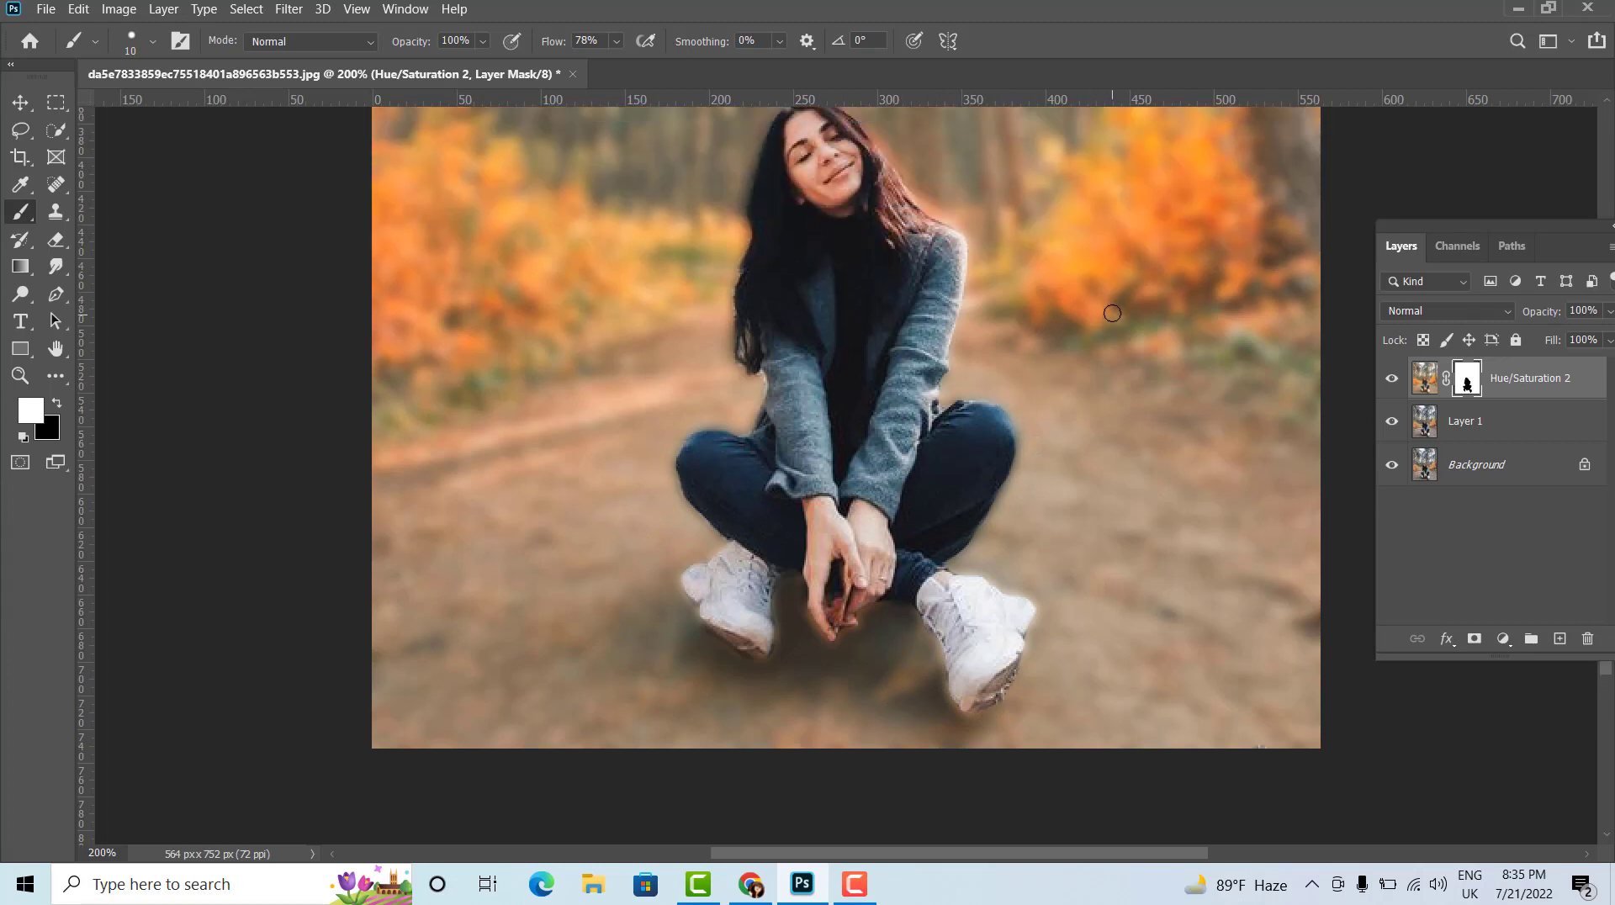
key("ctrl+minus")
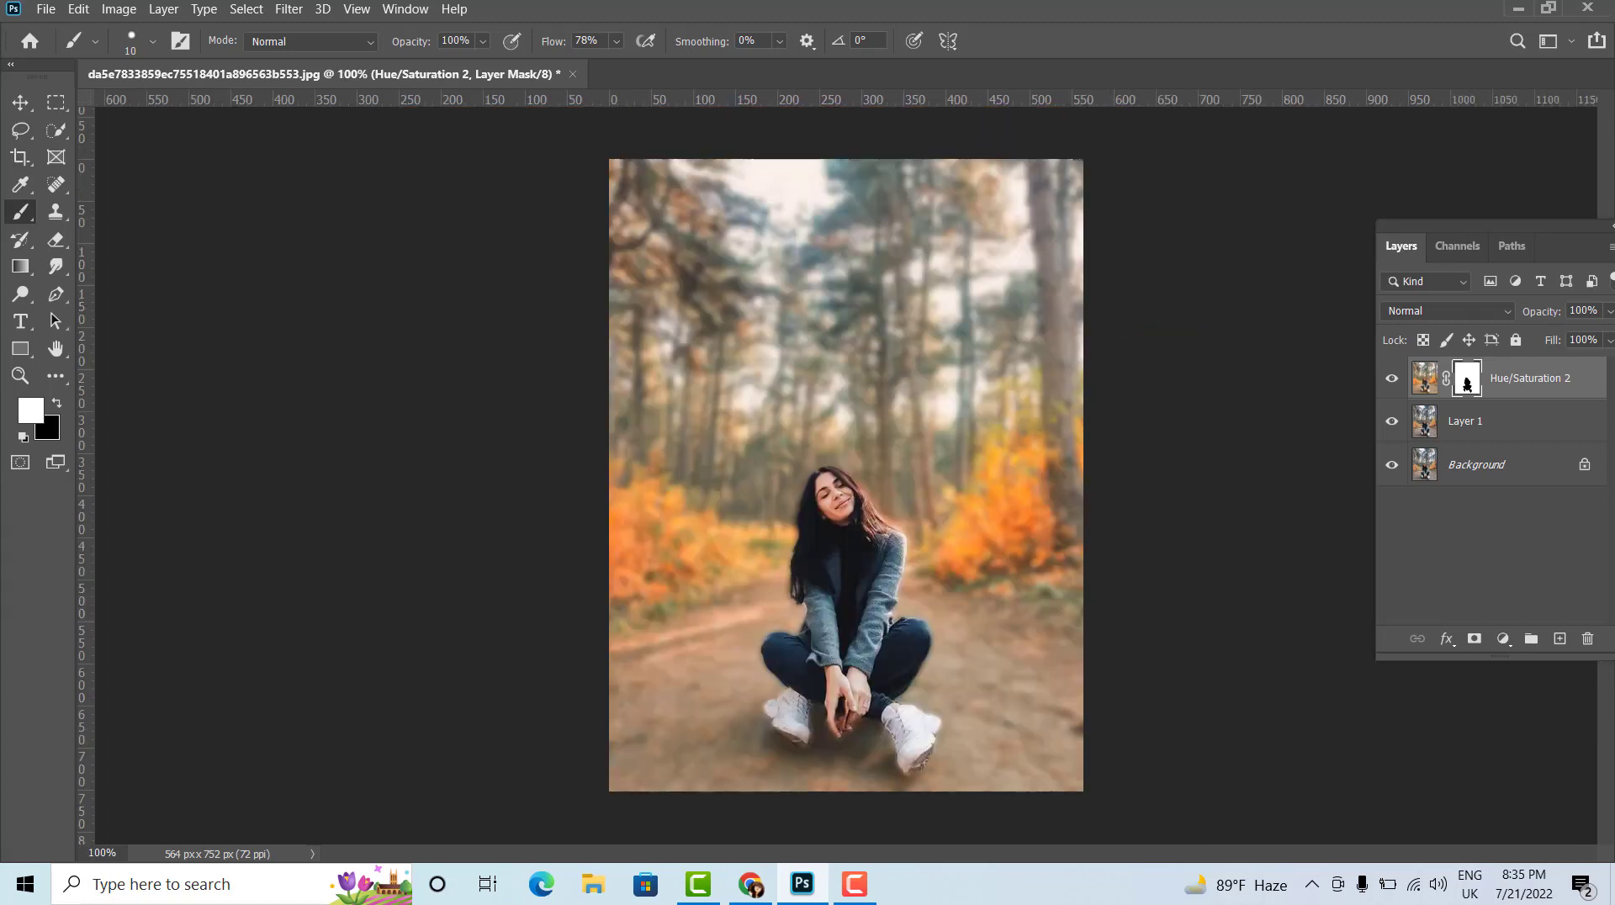
- Switch to the Move tool and zoom the view out to 66.7%
key("v")
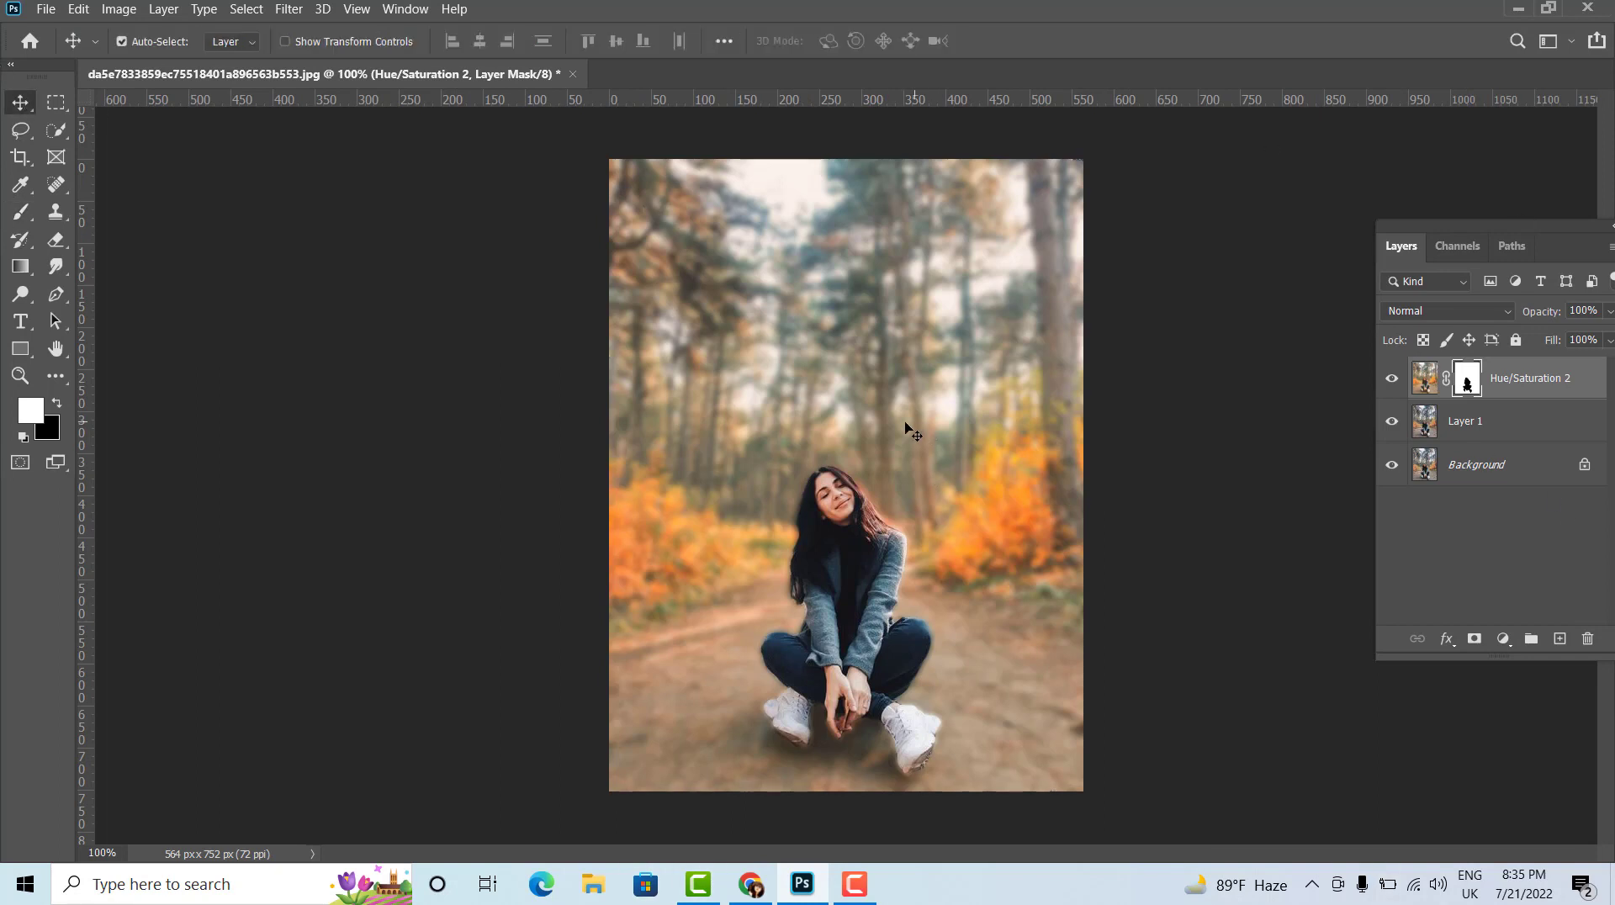
key("ctrl+minus")
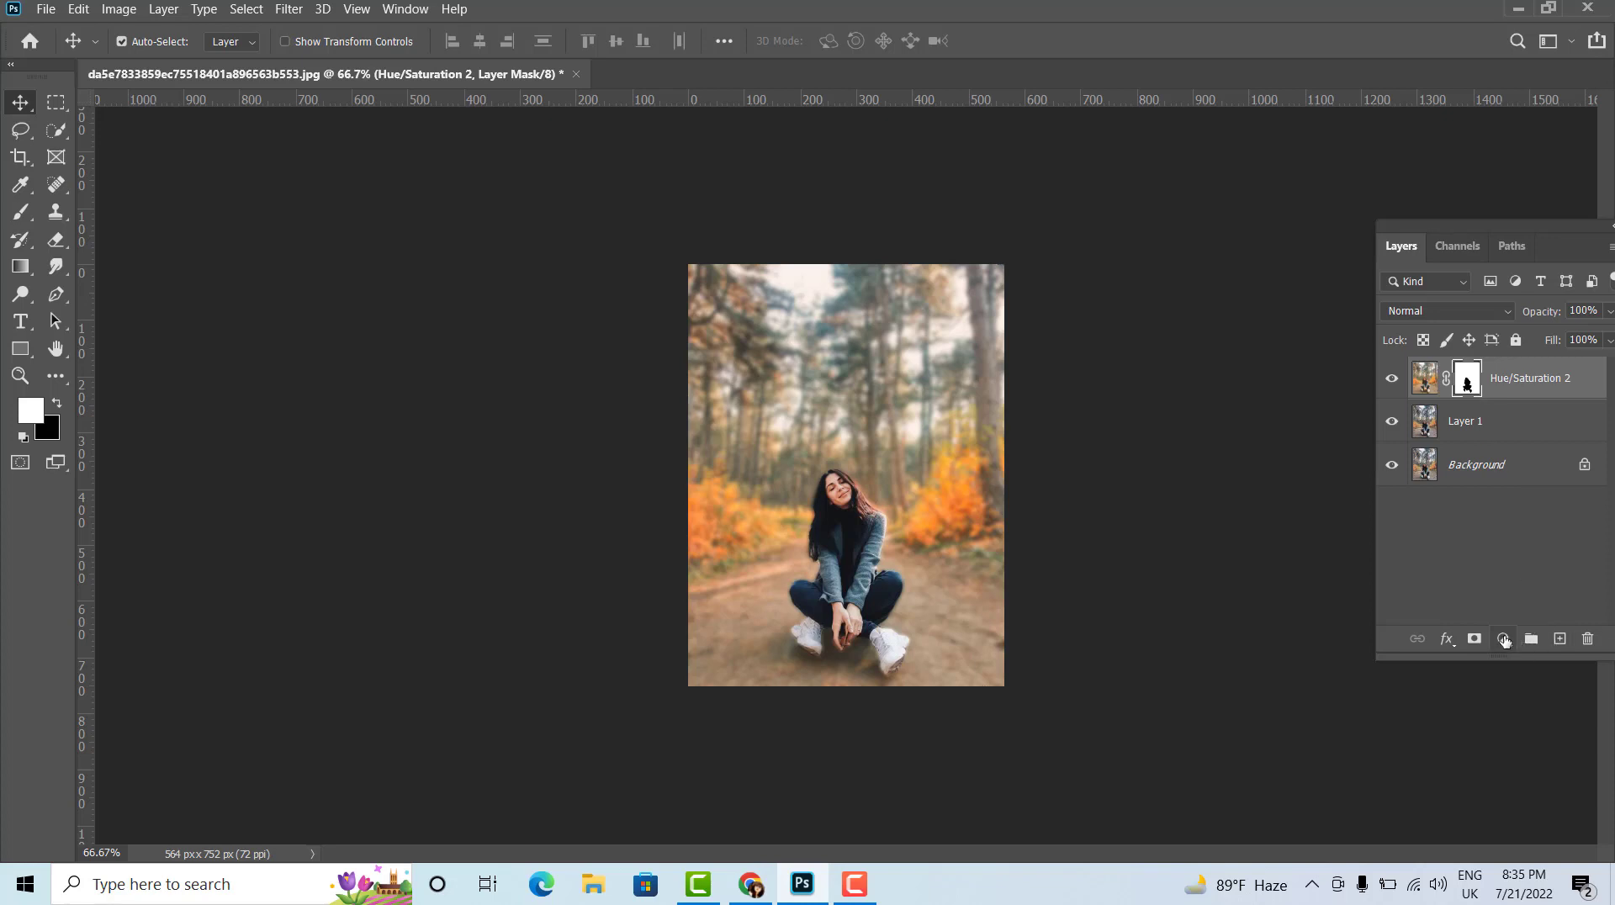
- Add a Brightness/Contrast adjustment layer with brightness -15 and contrast 40
left_click(1505, 640)
left_click(1507, 339)
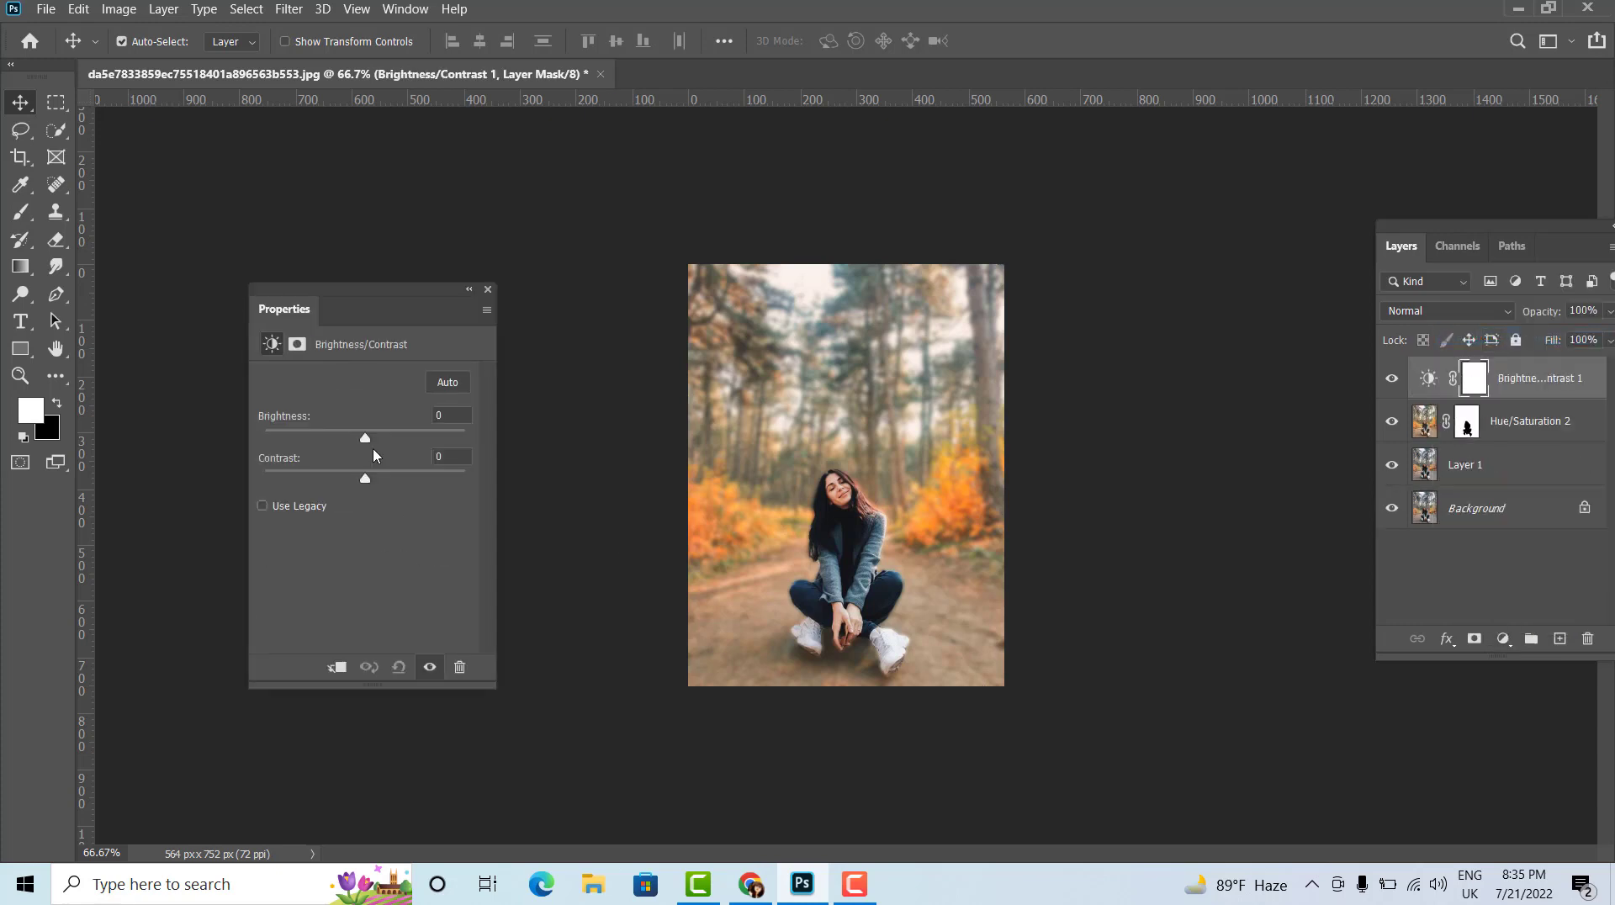
left_click_drag(365, 437, 350, 438)
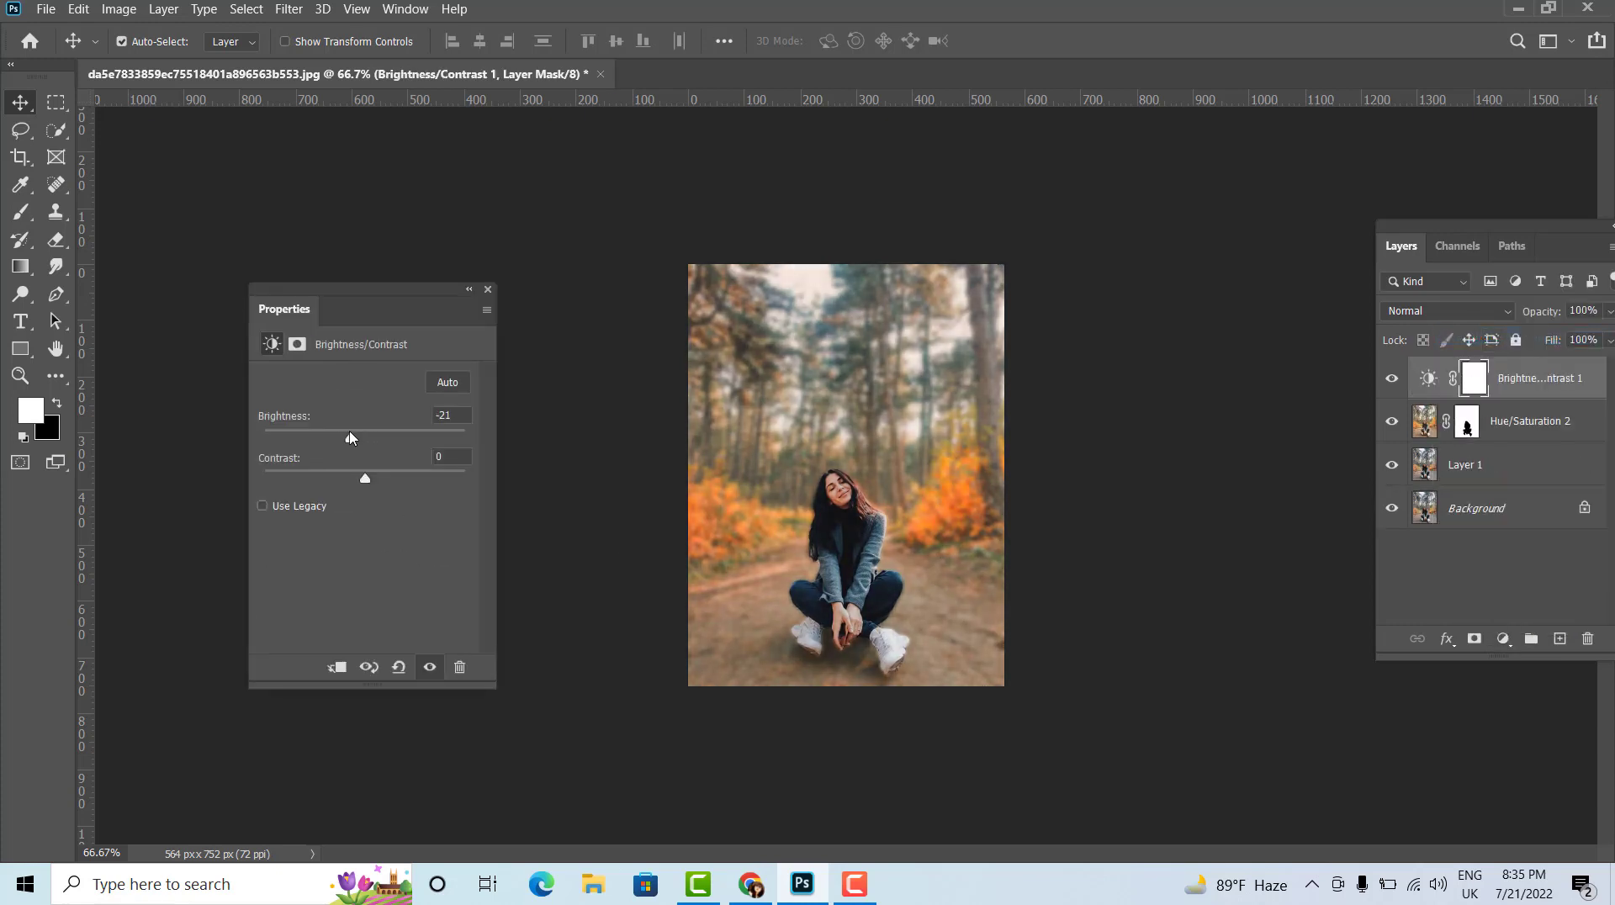
left_click_drag(364, 478, 384, 479)
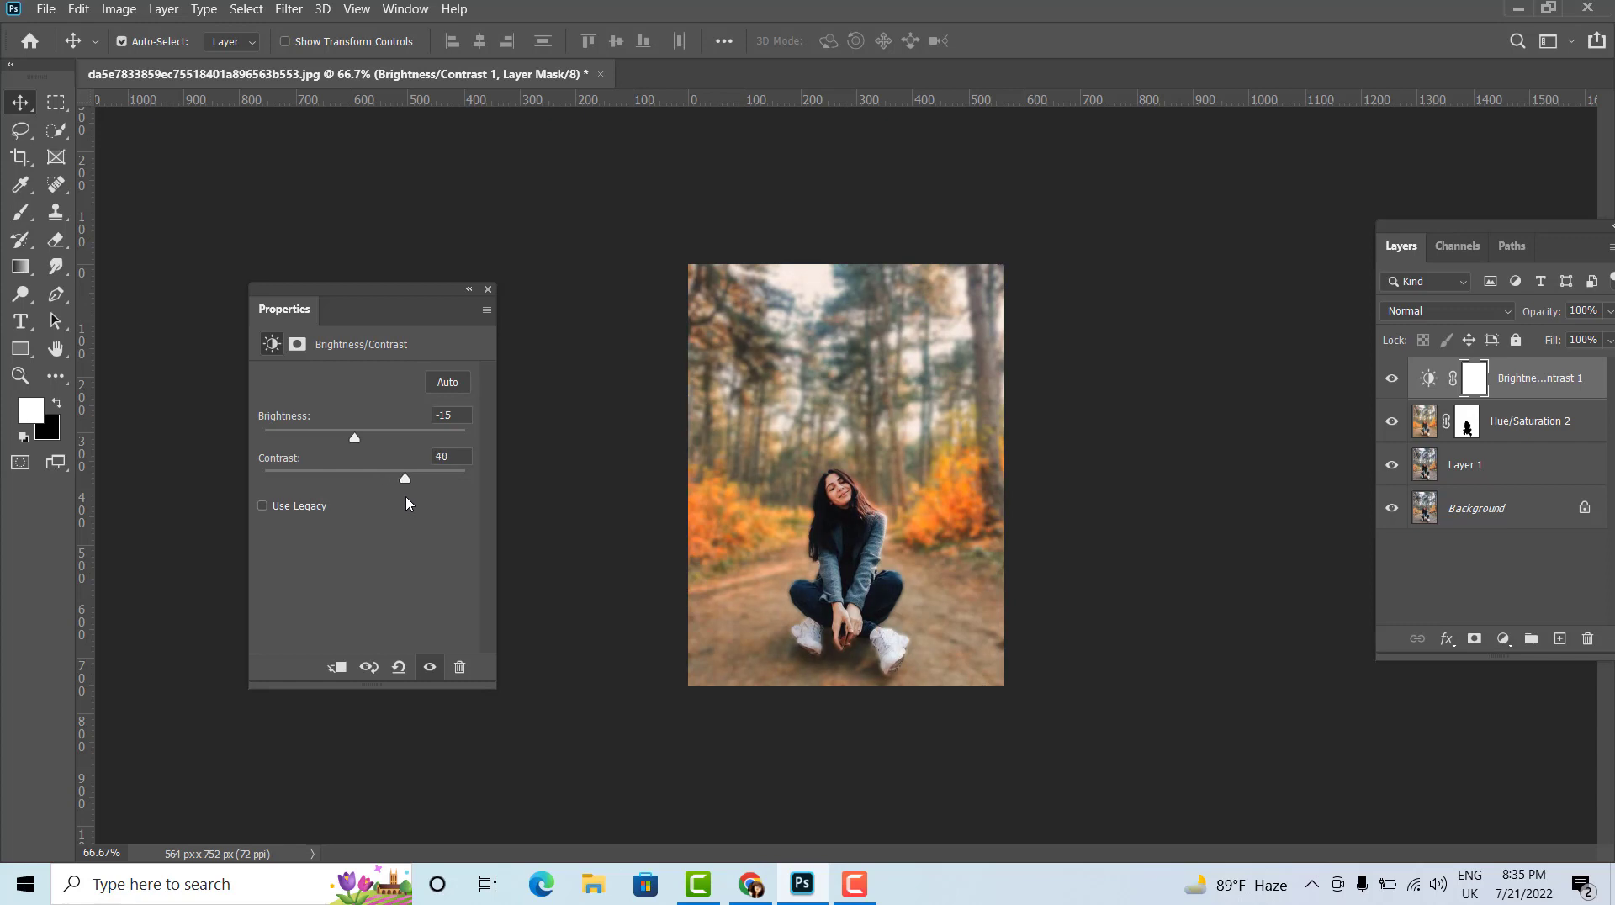
left_click(488, 289)
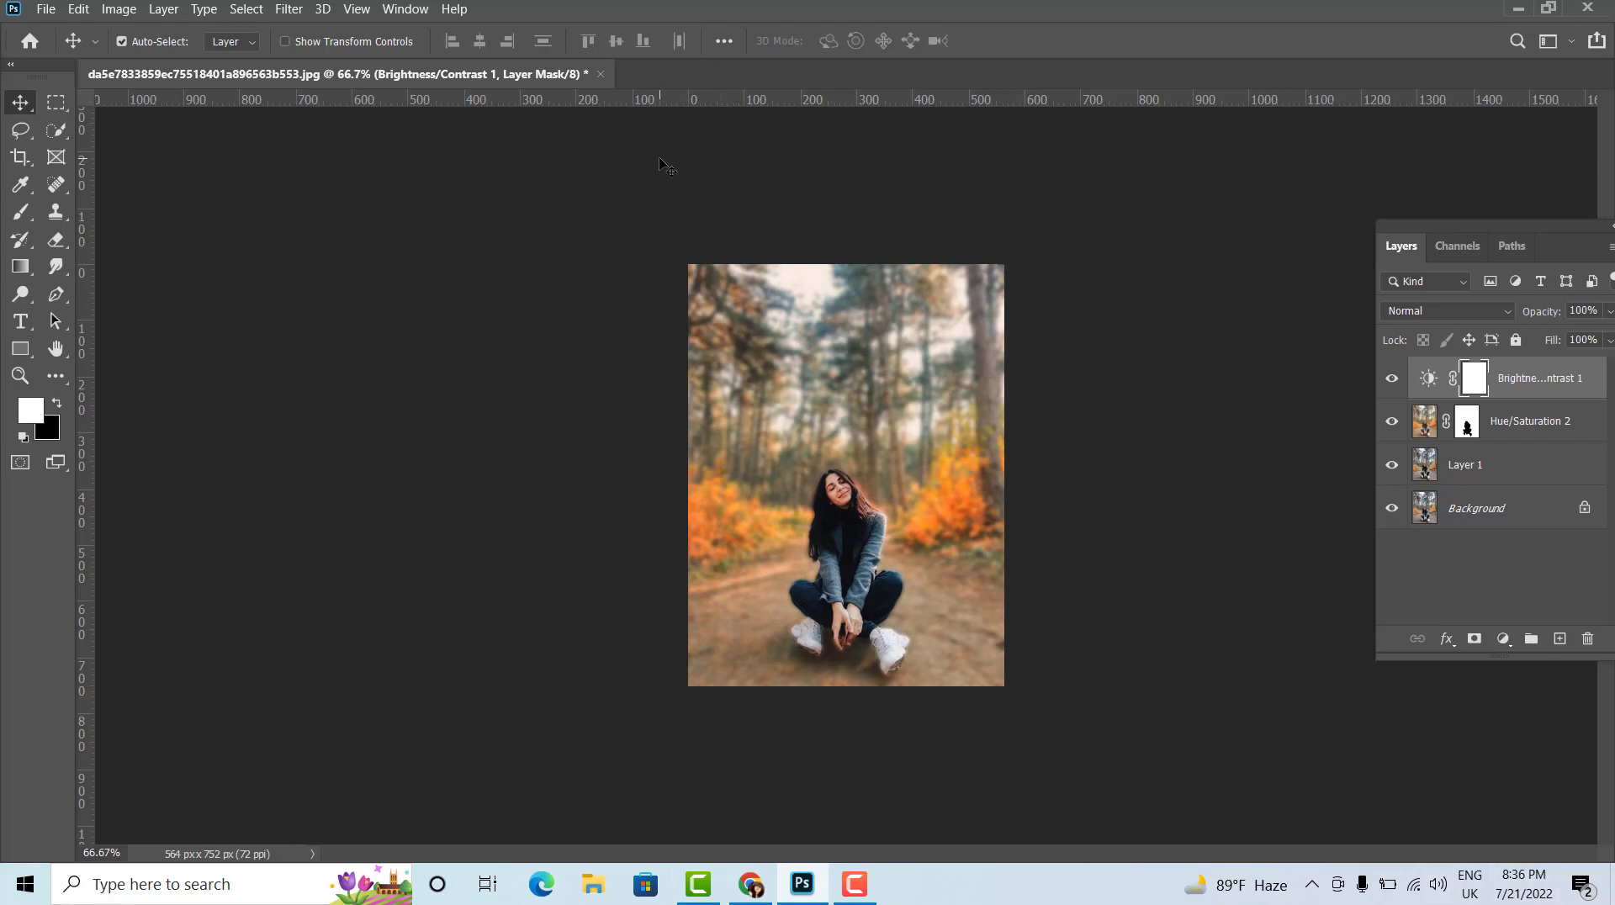
- Open the File menu to save the finished portrait
left_click(46, 9)
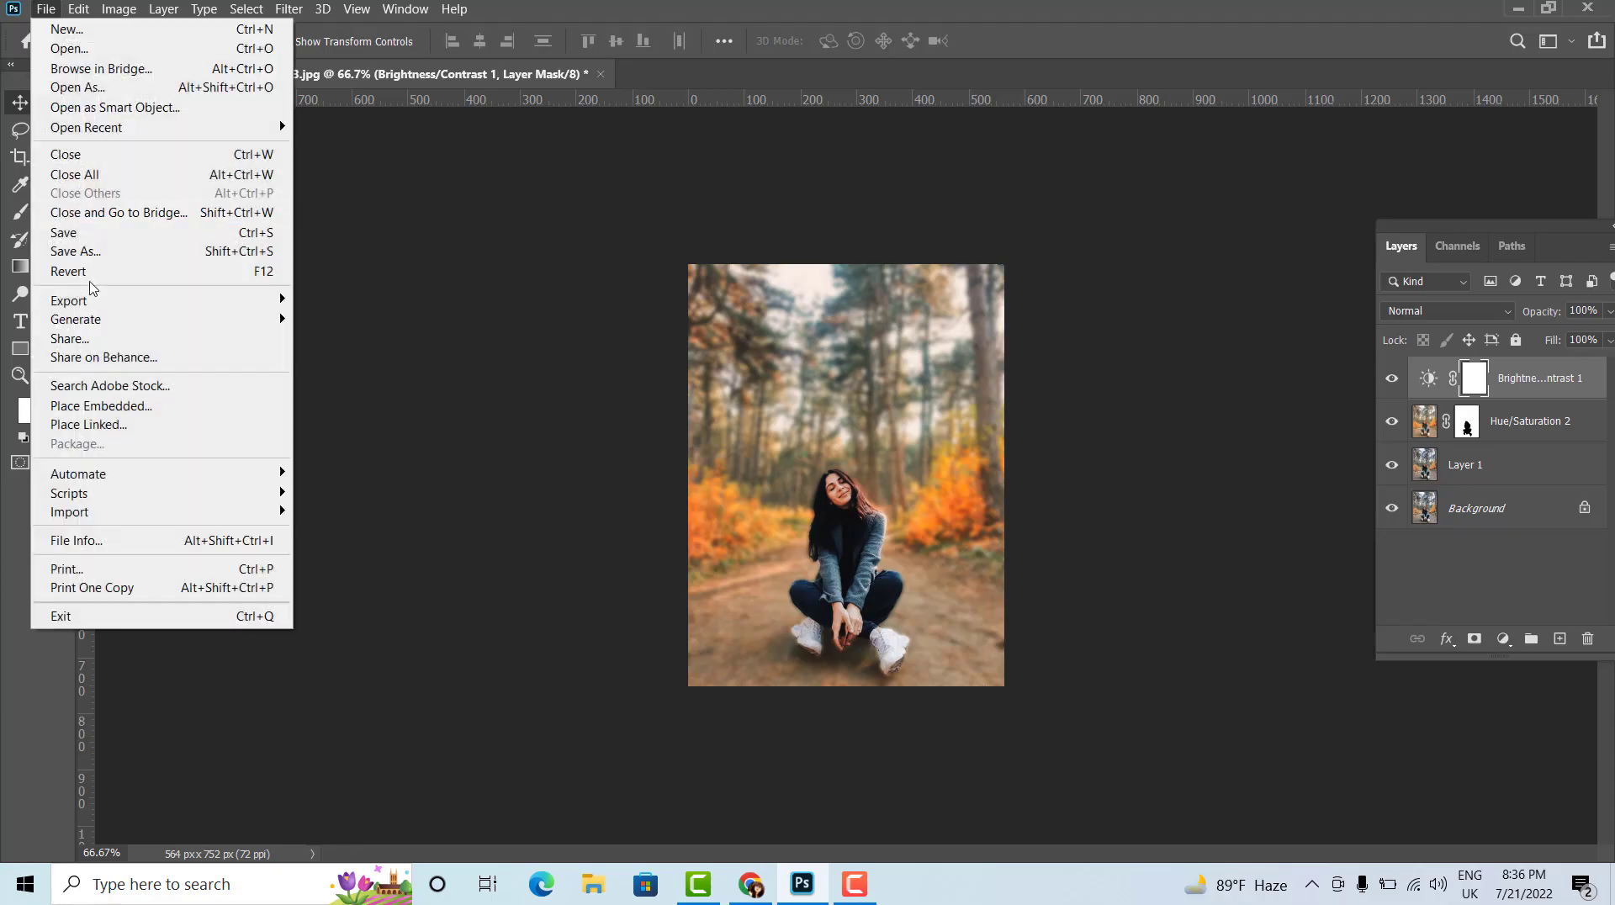